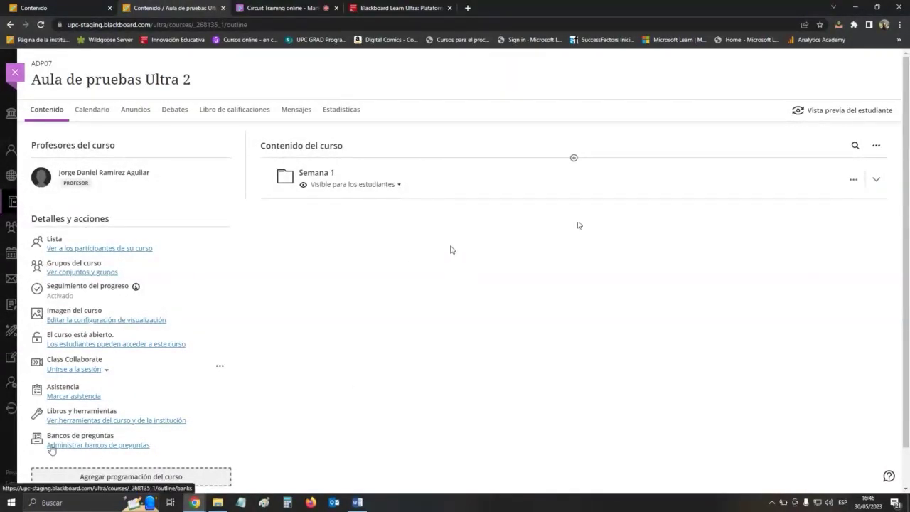
- Open the question banks of Aula de pruebas Ultra 2 and locate the exported Pool_ExportFile_ADP01 archive in the Circuit folder
left_click(110, 446)
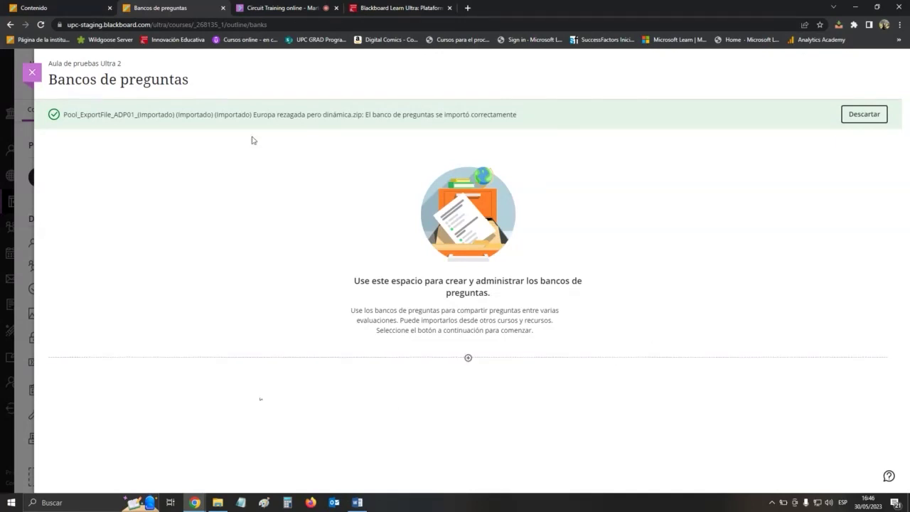
left_click(218, 503)
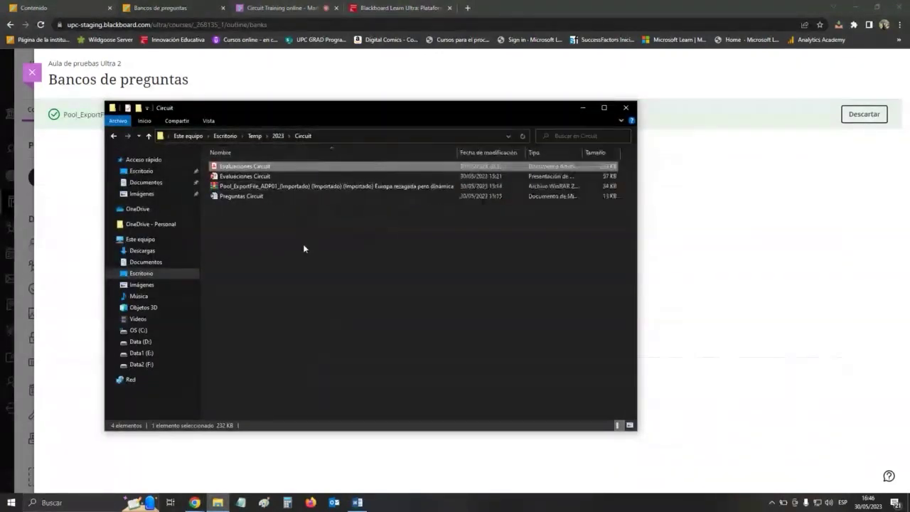
left_click(327, 186)
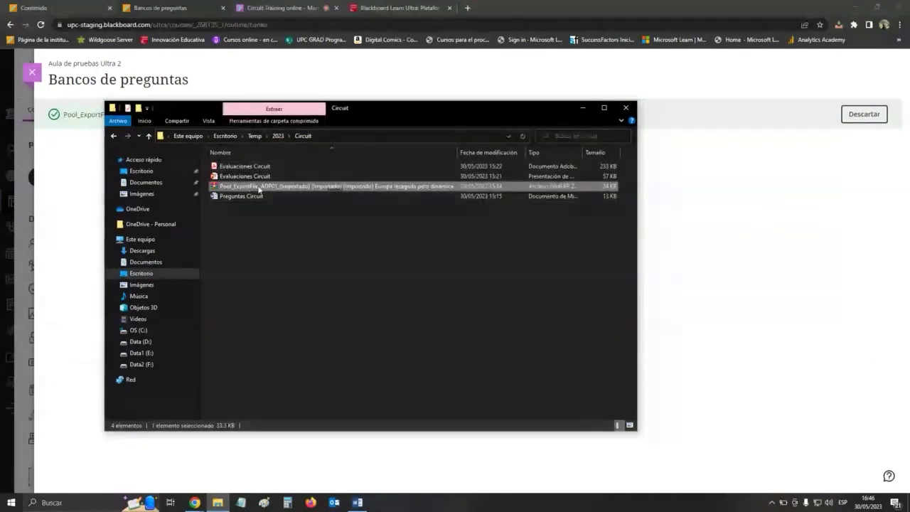
left_click(778, 239)
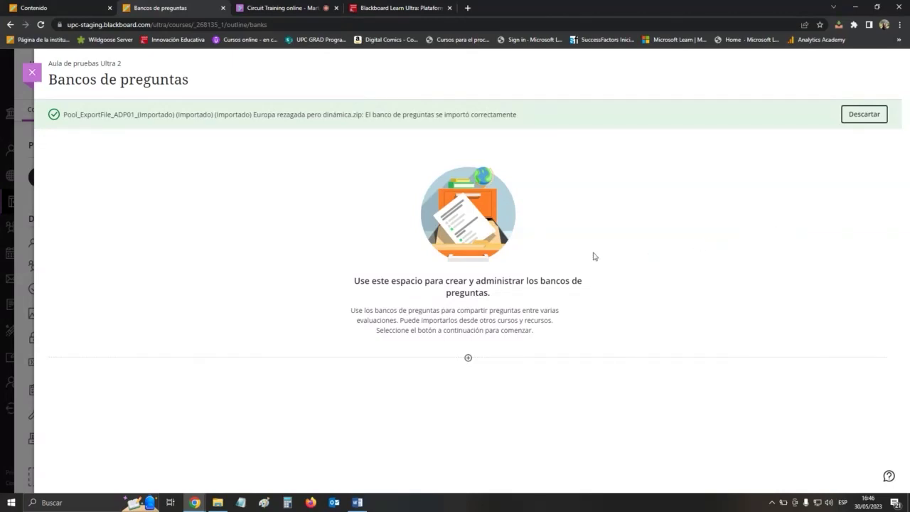
- Display the available actions for an Europa rezagada pero dinámica question bank in the Aula de pruebas (ADP01) course
left_click(79, 6)
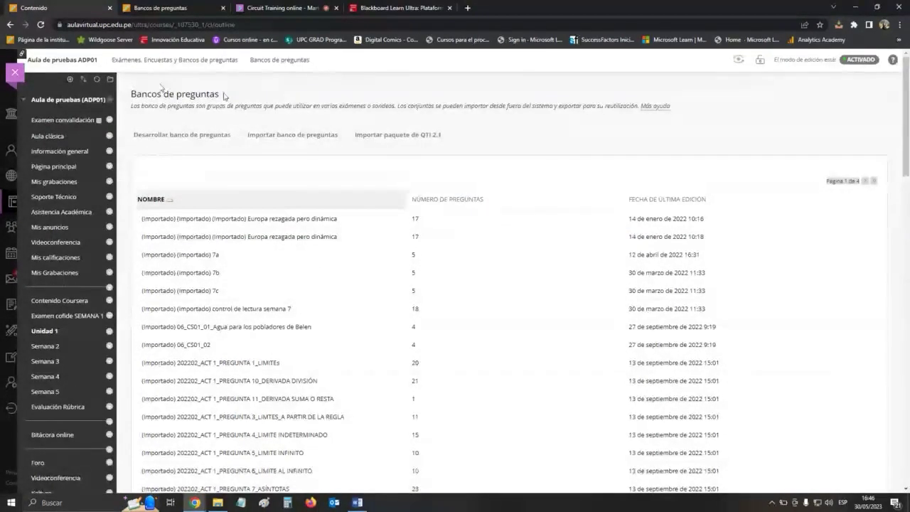
scroll(319, 377, "down", 1)
scroll(298, 312, "up", 1)
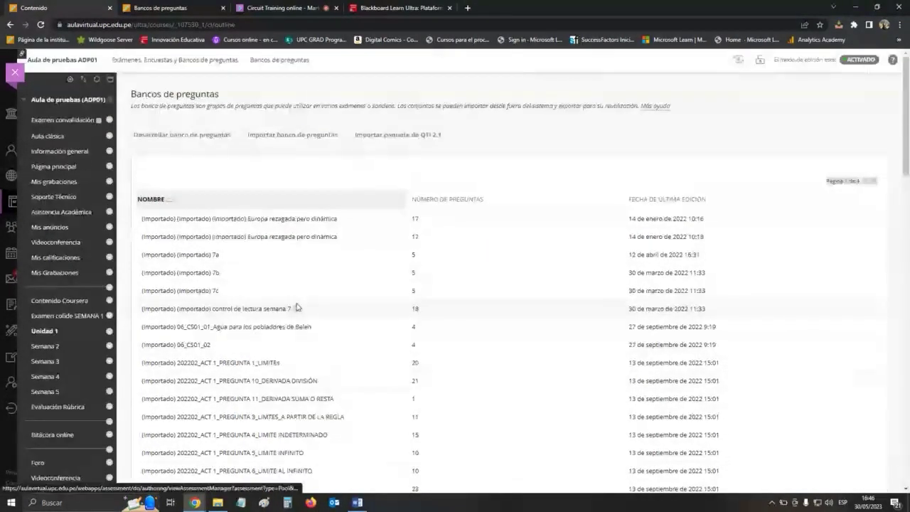
left_click(345, 221)
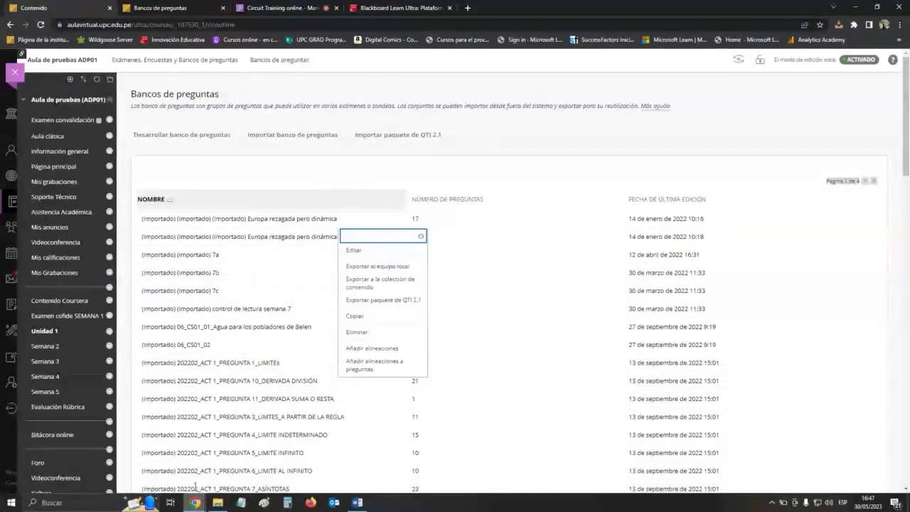
- Import the Pool_ExportFile_ADP01 Europa rezagada pero dinámica archive into the Ultra 2 course's question banks and dismiss the import notices
left_click(164, 8)
left_click(467, 359)
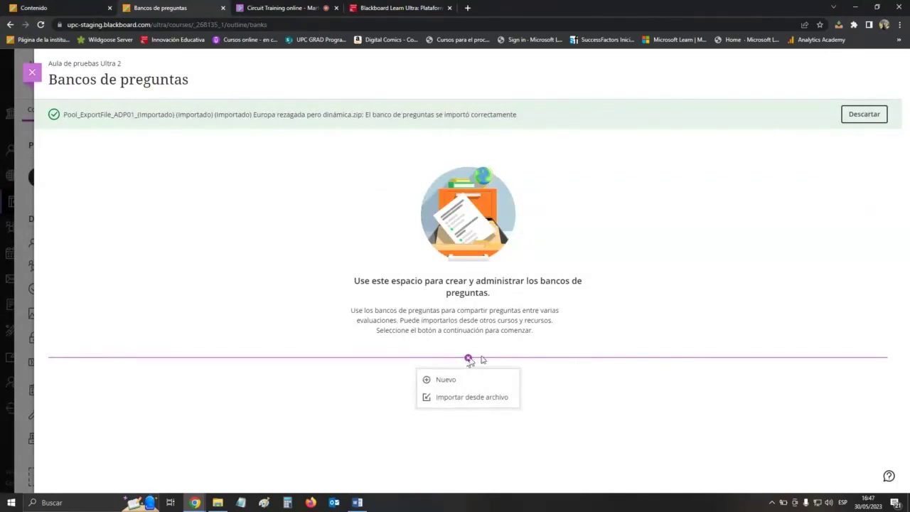
left_click(472, 397)
left_click(159, 71)
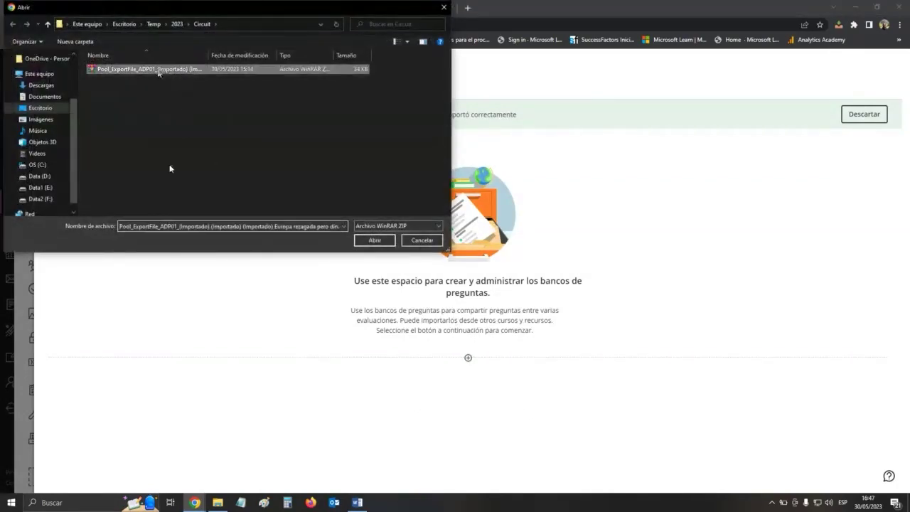
left_click(374, 240)
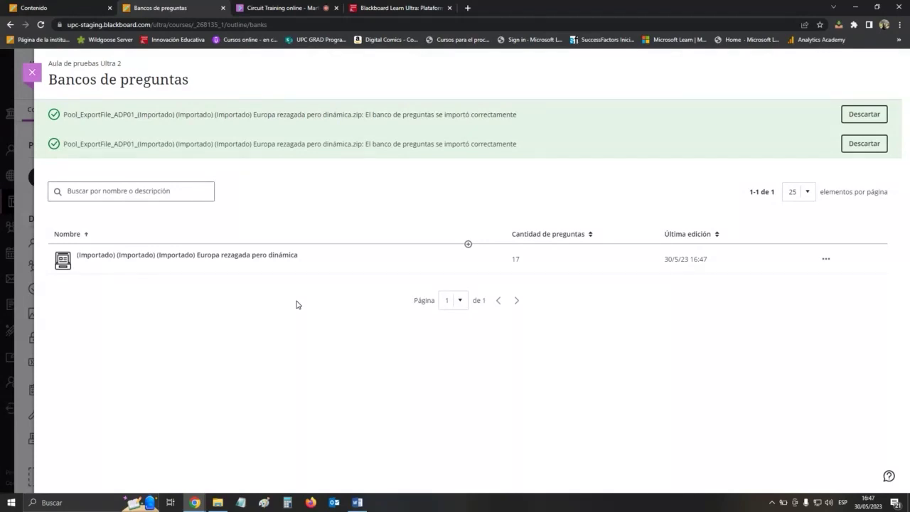
left_click(864, 143)
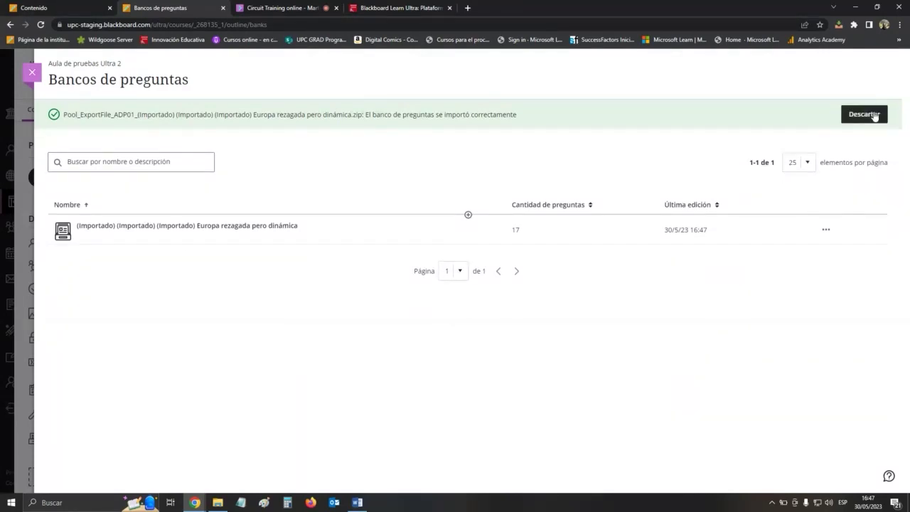
left_click(864, 113)
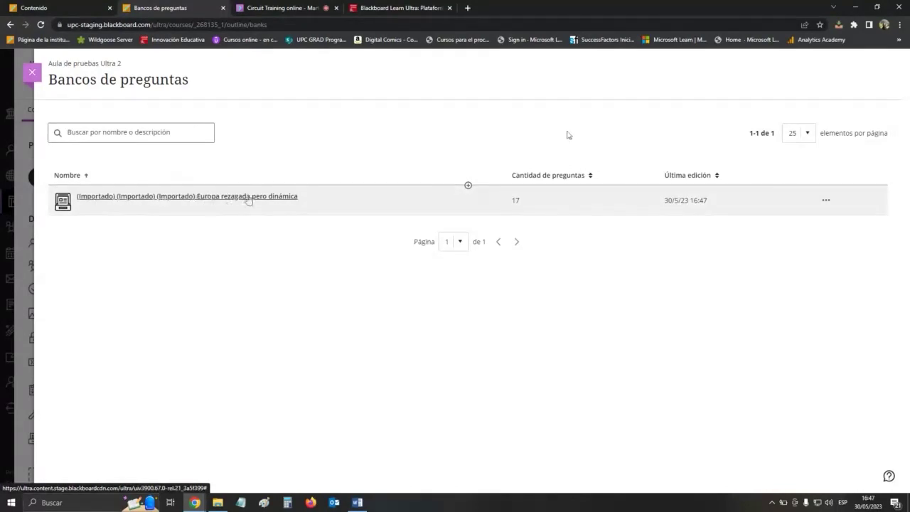
- Create a new question bank named "Banco de preguntas Innovación Educativa"
left_click(468, 187)
left_click(475, 205)
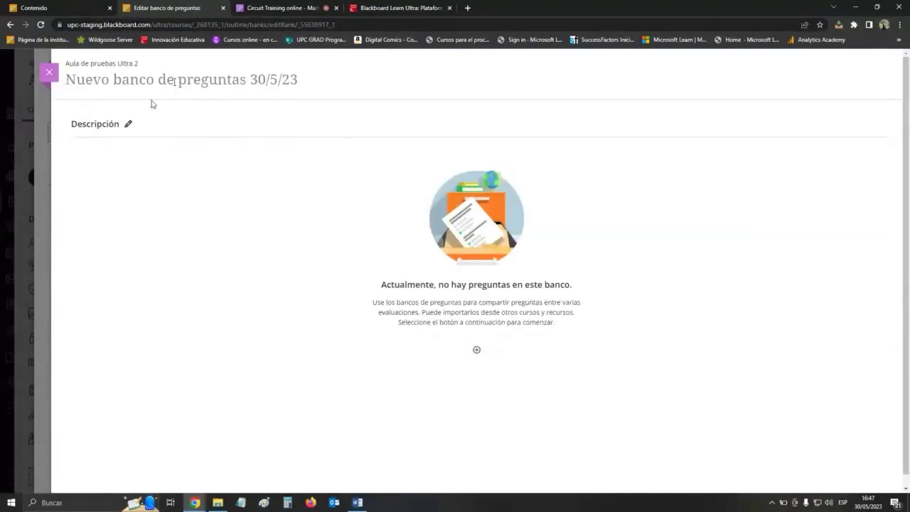
type("Banco de preguntas Innovación Educativa")
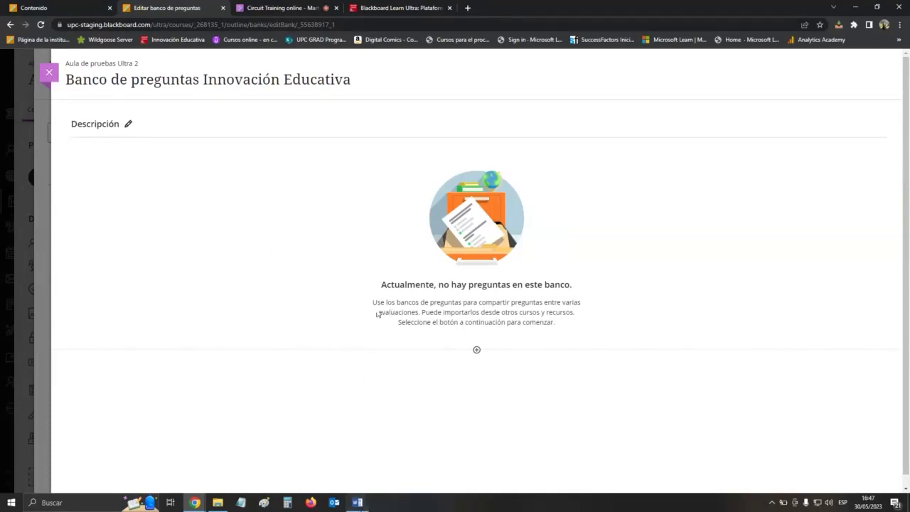
- Review the prepared questions in the Preguntas Circuit Word document and add a multiple-choice question to the new bank
key("alt+Tab")
scroll(459, 273, "down", 3)
scroll(460, 273, "up", 3)
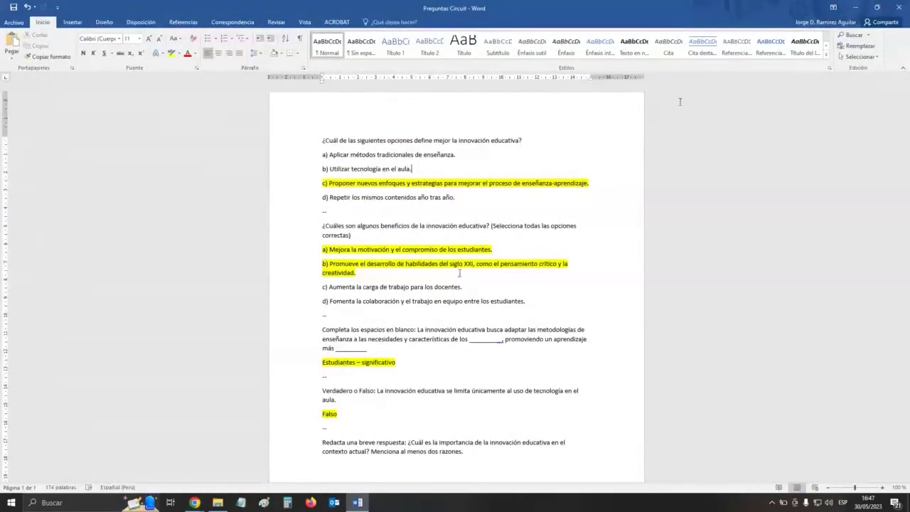
left_click(852, 9)
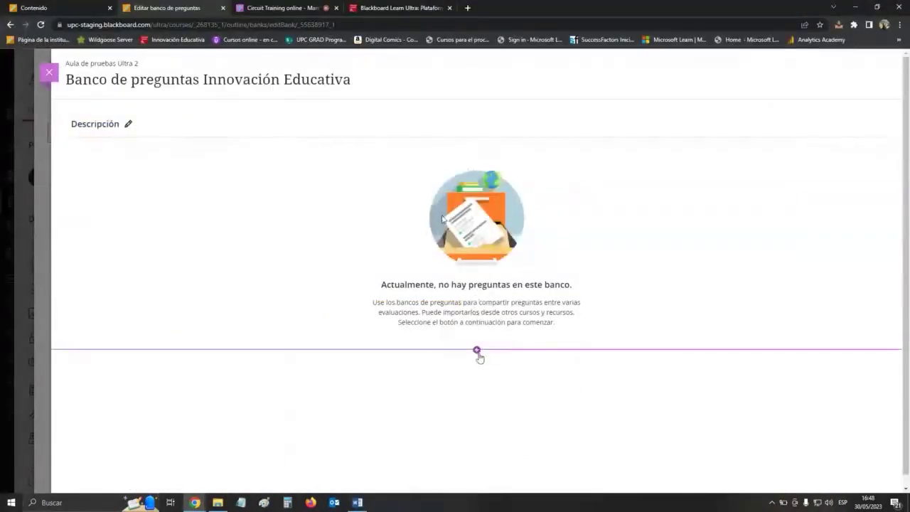
left_click(477, 350)
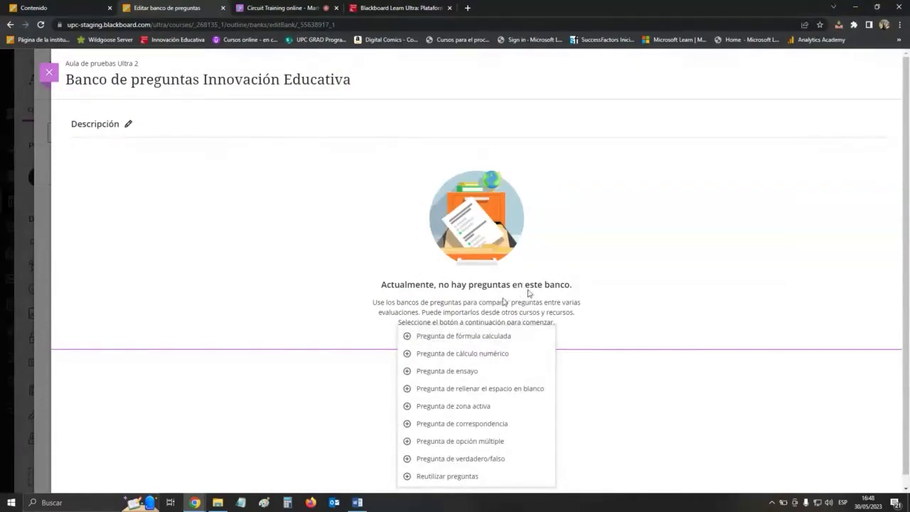
left_click(492, 443)
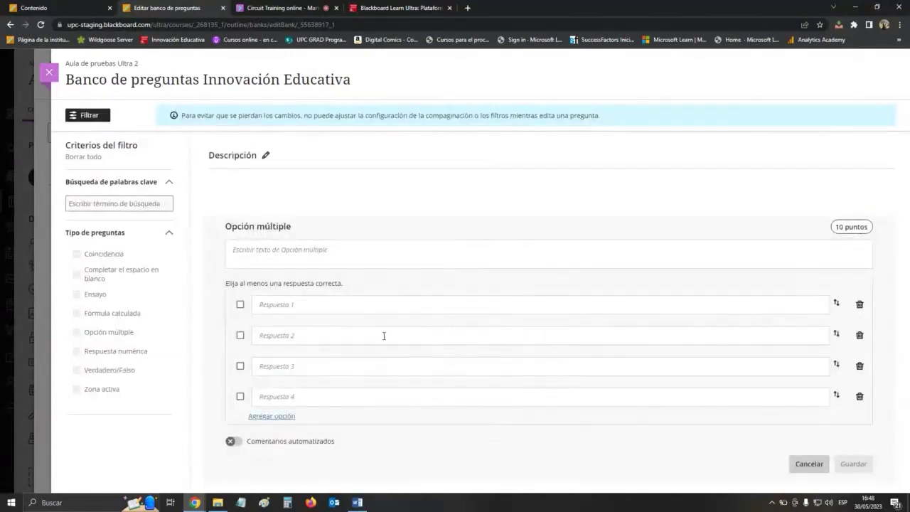
- Copy "¿Cuál de las siguientes opciones define mejor la innovación educativa?" from the Word document into the multiple-choice question's text
left_click(357, 502)
left_click_drag(323, 141, 520, 140)
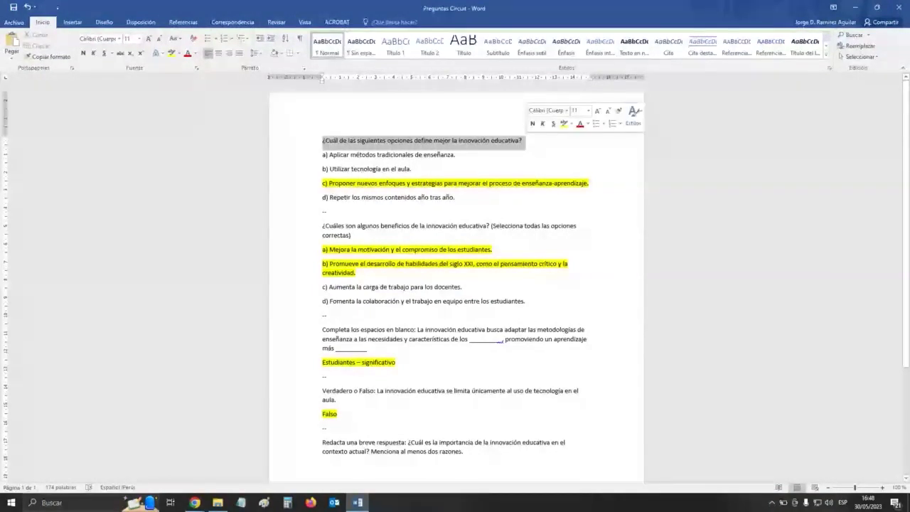
left_click(877, 7)
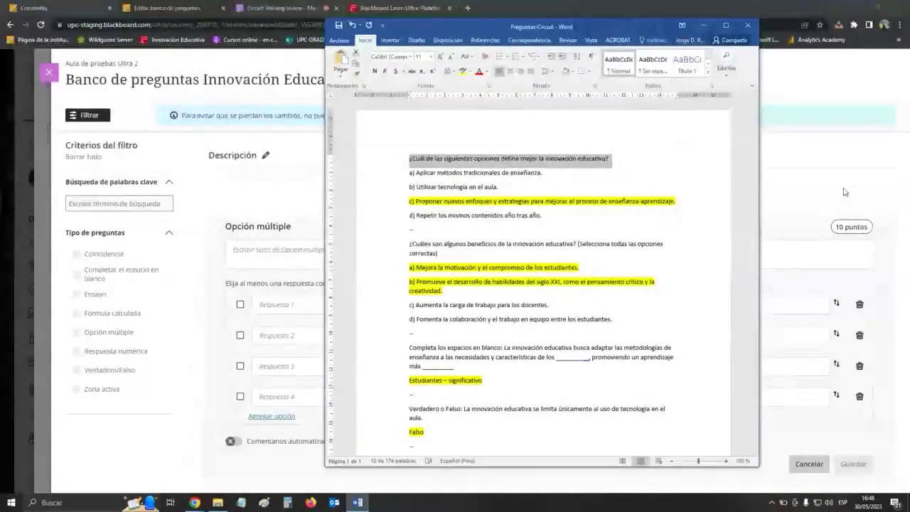
key("alt+Tab")
left_click(423, 250)
type("¿Cuál de las siguientes opciones define mejor la innovación educativa?")
- Copy "Aplicar métodos tradicionales de enseñanza." from the Word document into the question's first answer
key("alt+Tab")
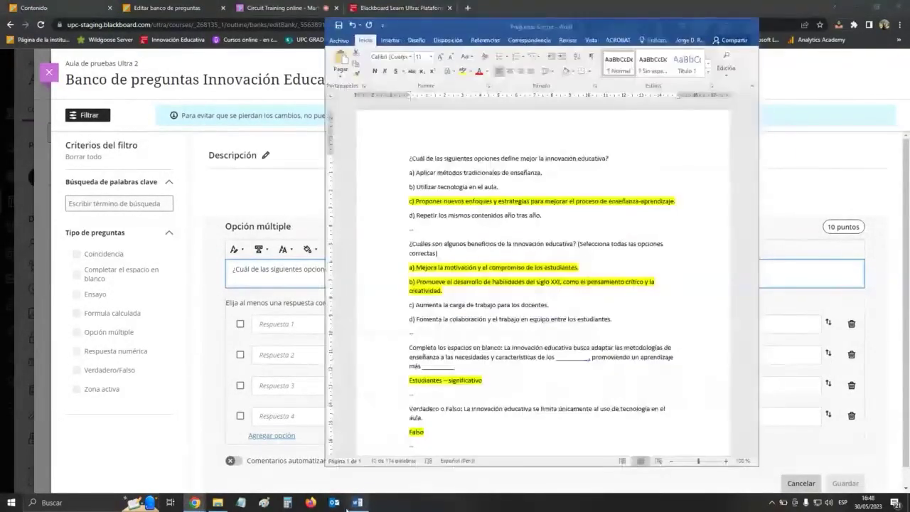
left_click_drag(547, 172, 417, 173)
key("ctrl+c")
left_click(286, 324)
key("ctrl+v")
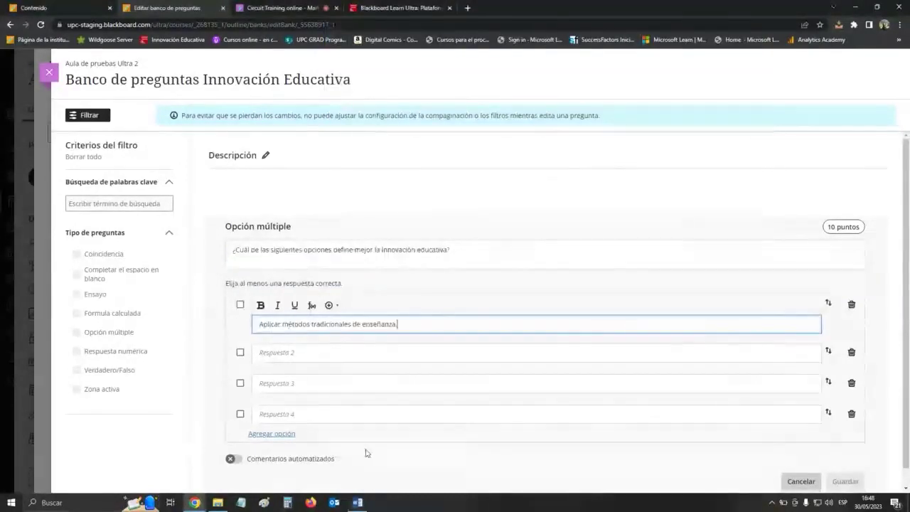
- Copy "Utilizar tecnología en el aula." from the Word document into the question's second answer
left_click(358, 502)
left_click_drag(499, 186, 416, 186)
key("ctrl+c")
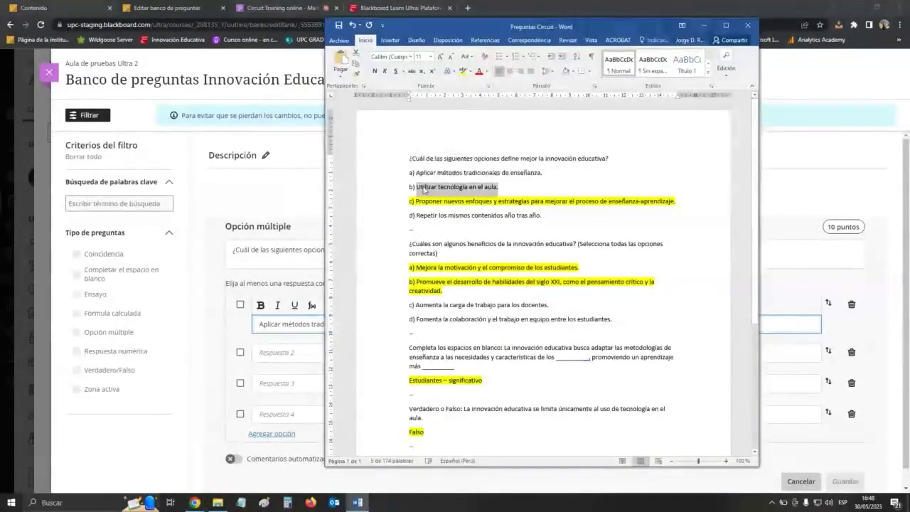
key("alt+Tab")
left_click(371, 348)
key("ctrl+v")
- Copy "Proponer nuevos enfoques y estrategias para mejorar el proceso de enseñanza-aprendizaje." from the Word document into the question's third answer
left_click(358, 501)
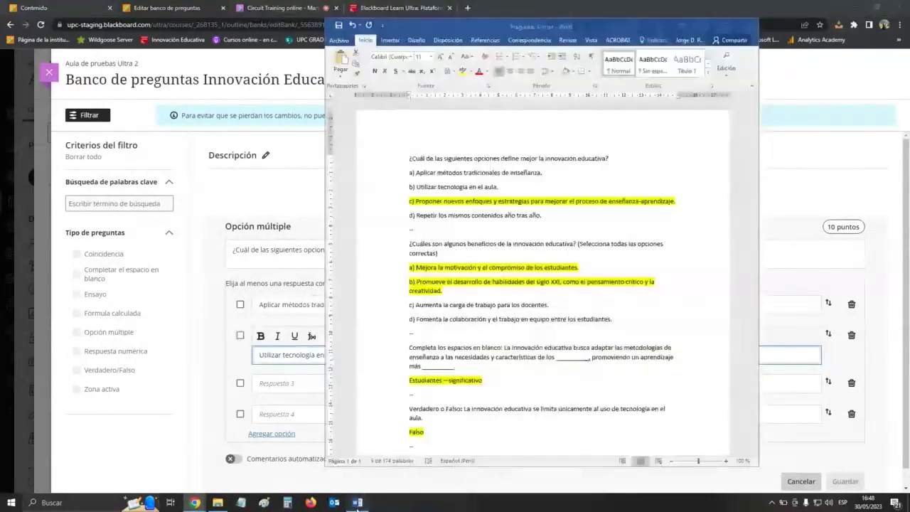
left_click_drag(676, 202, 424, 207)
key("ctrl+c")
key("alt+Tab")
left_click(299, 382)
key("ctrl+v")
- Copy "Repetir los mismos contenidos año tras año." from the Word document into the question's fourth answer
left_click(357, 502)
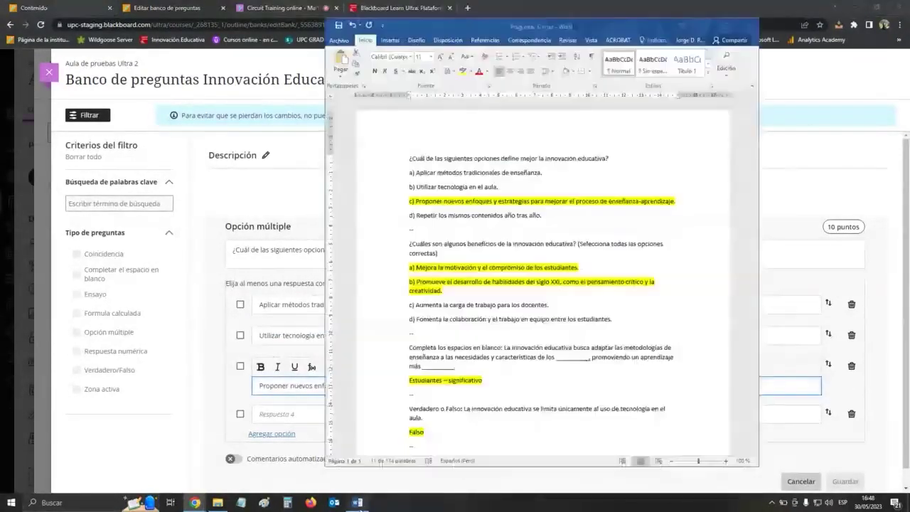
left_click_drag(542, 216, 431, 220)
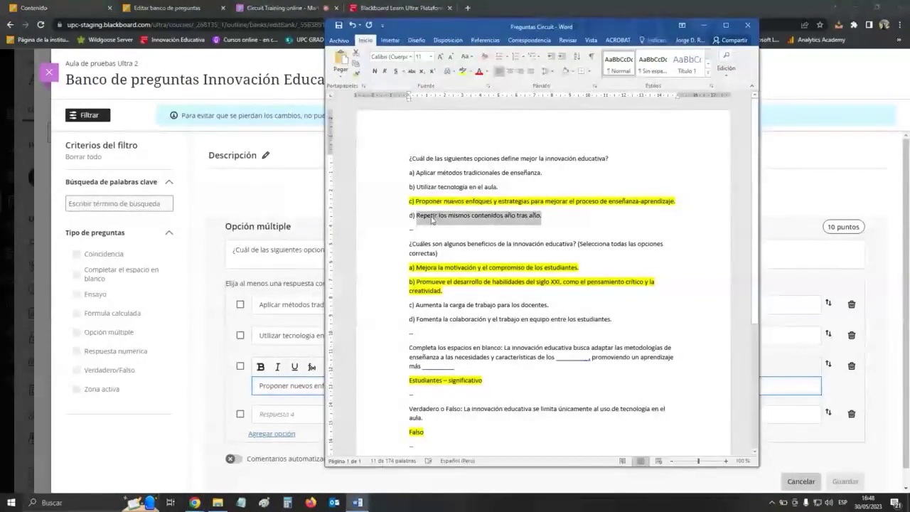
key("ctrl+c")
key("alt+Tab")
left_click(440, 400)
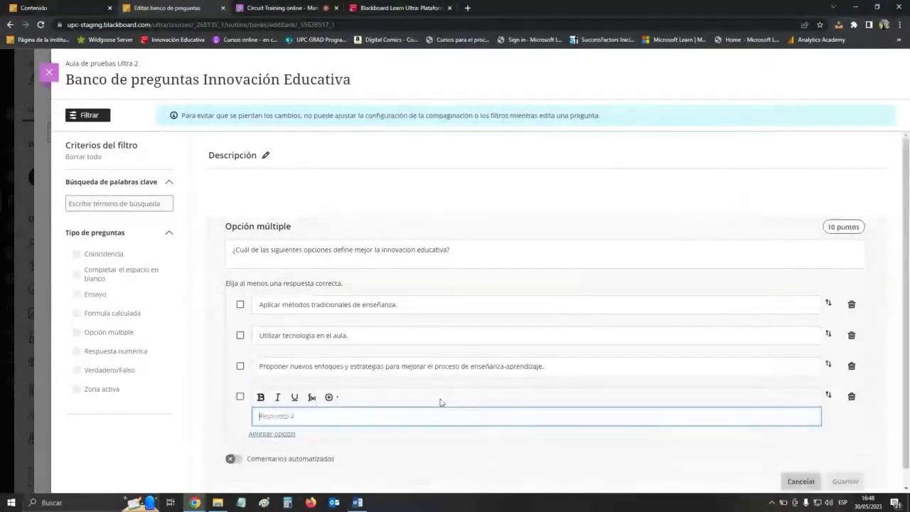
key("ctrl+v")
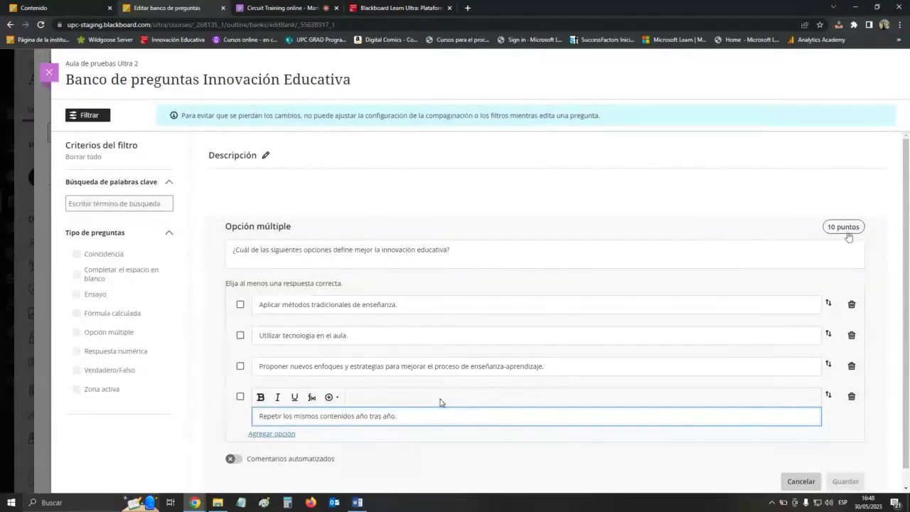
- Set the multiple-choice question's score to 2 points
left_click(856, 212)
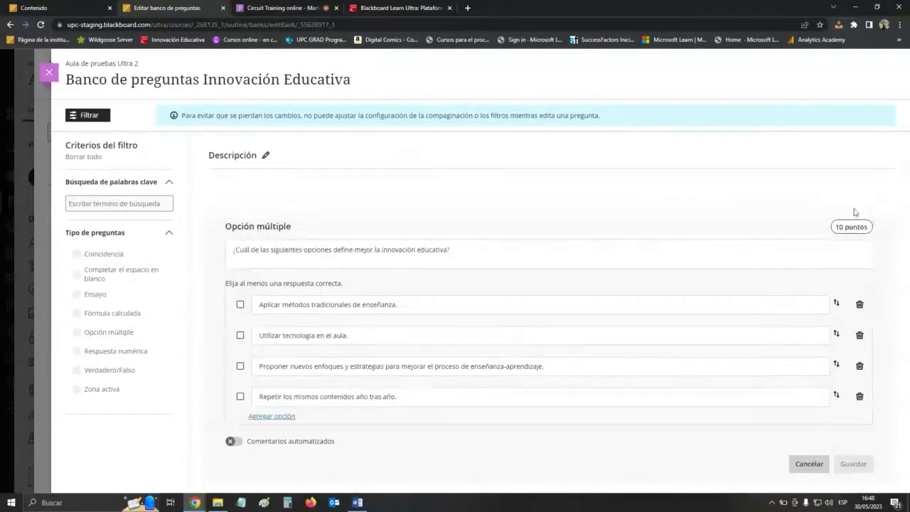
key("BackSpace")
key("BackSpace")
left_click(770, 191)
- Check the correct answer in the Word document, mark the third answer as correct and save the question
left_click(357, 502)
left_click(357, 502)
left_click(241, 366)
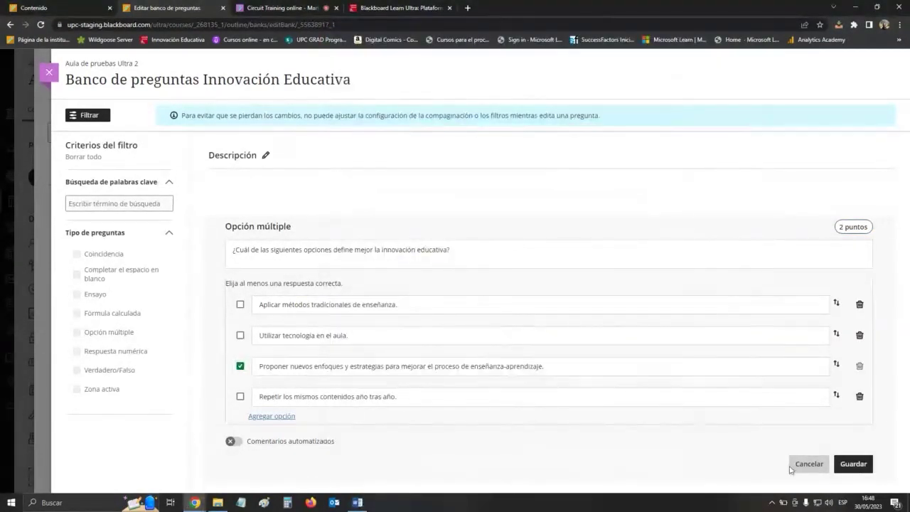
left_click(863, 464)
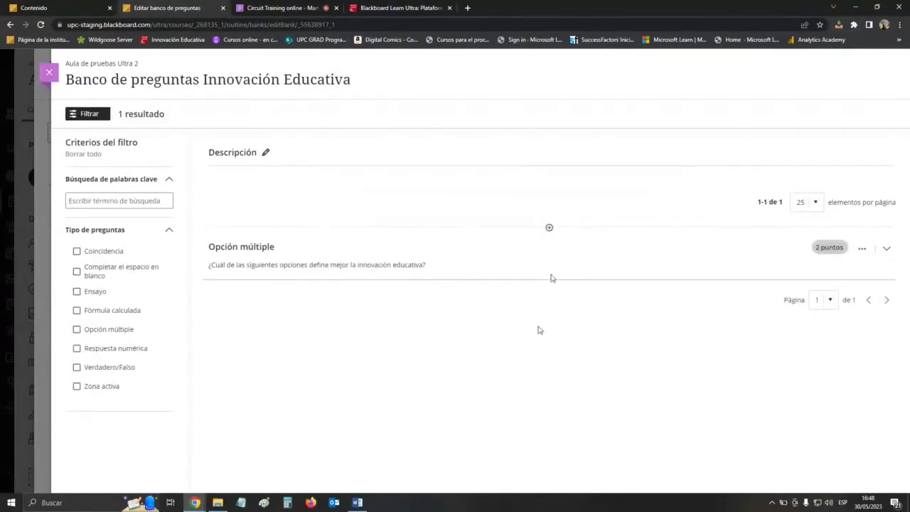
- Add another multiple-choice question and copy in "¿Cuáles son algunos beneficios de la innovación educativa? (Selecciona todas las opciones correctas)" from Word as its text
left_click(549, 228)
left_click(552, 357)
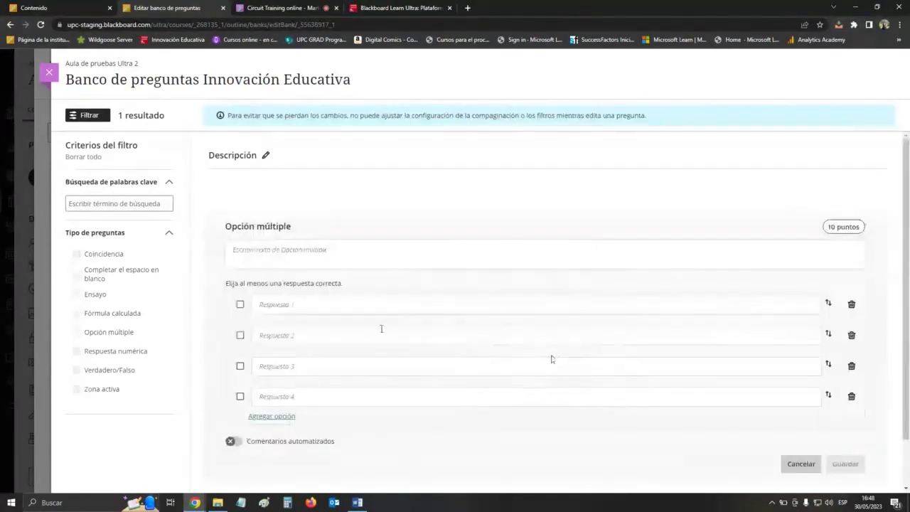
key("alt+Tab")
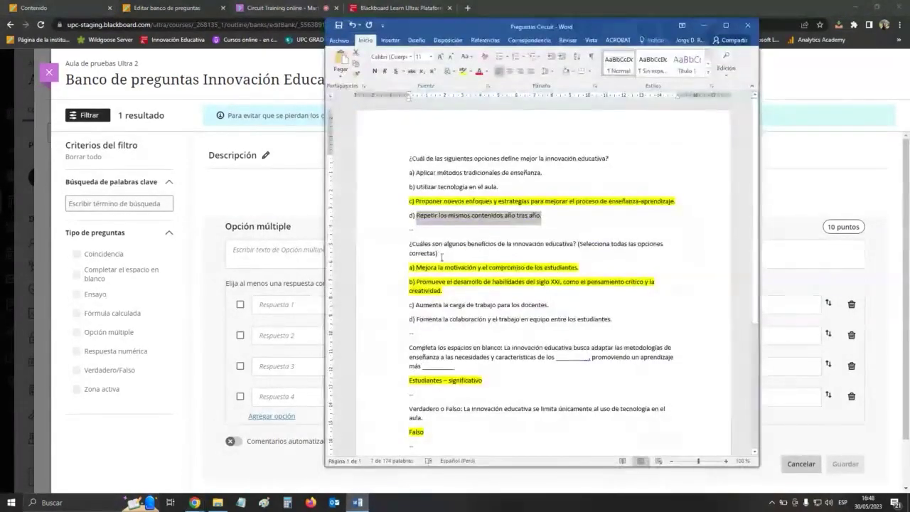
left_click_drag(439, 254, 413, 243)
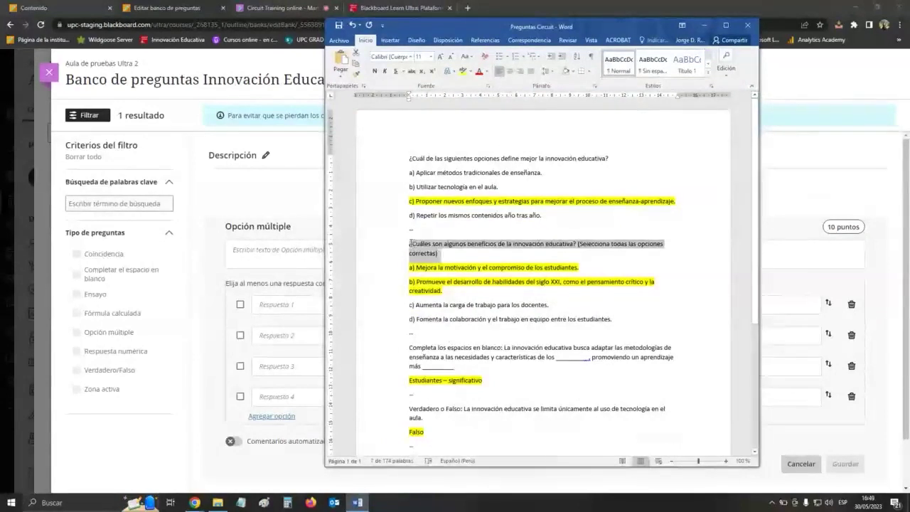
key("ctrl+c")
left_click(359, 500)
key("ctrl+v")
- Copy "Mejora la motivación y el compromiso de los estudiantes." from the Word document into the question's first answer
left_click(357, 501)
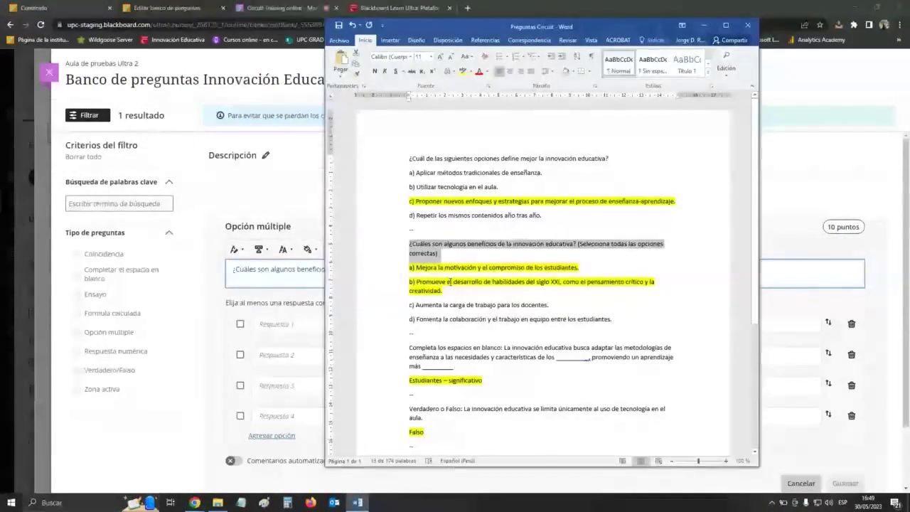
left_click_drag(579, 268, 420, 268)
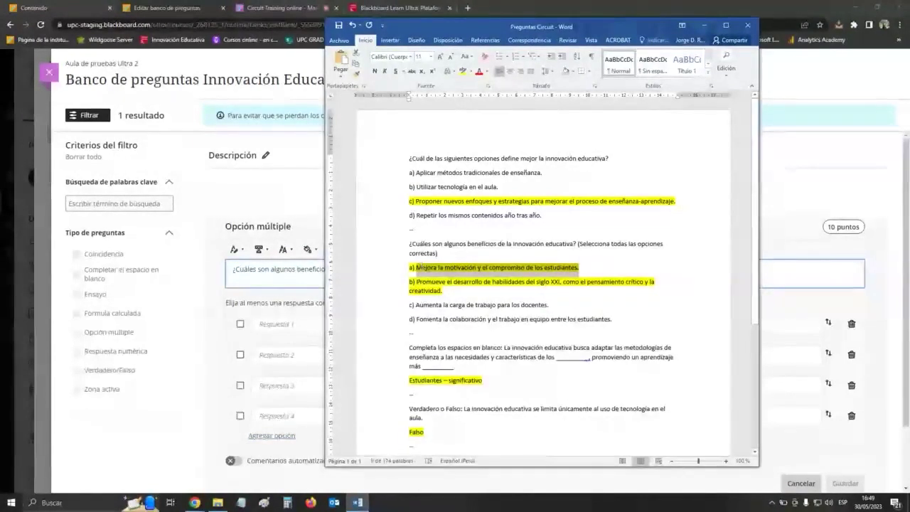
key("ctrl+c")
left_click(359, 501)
left_click(309, 322)
key("ctrl+v")
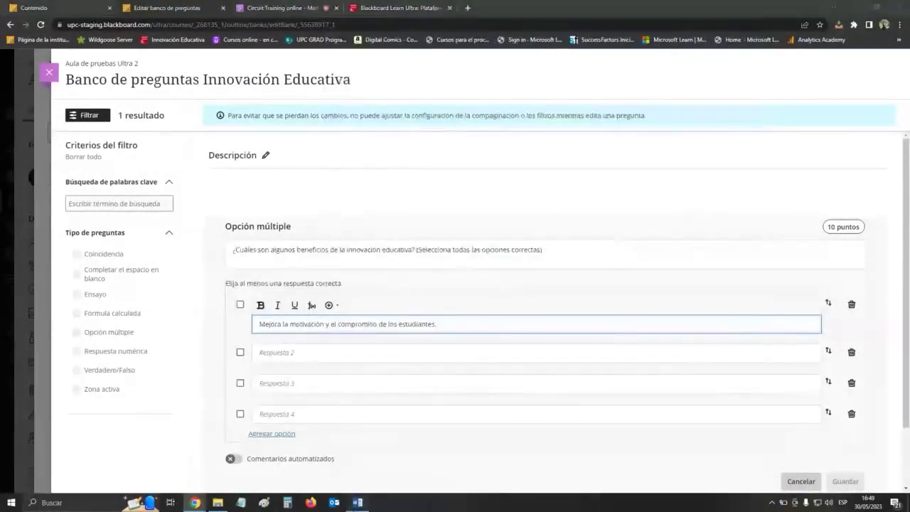
- Copy "Promueve el desarrollo de habilidades del siglo XXI, como el pensamiento crítico y la creatividad." from Word into the second answer
left_click(358, 501)
left_click_drag(442, 291, 420, 282)
key("ctrl+c")
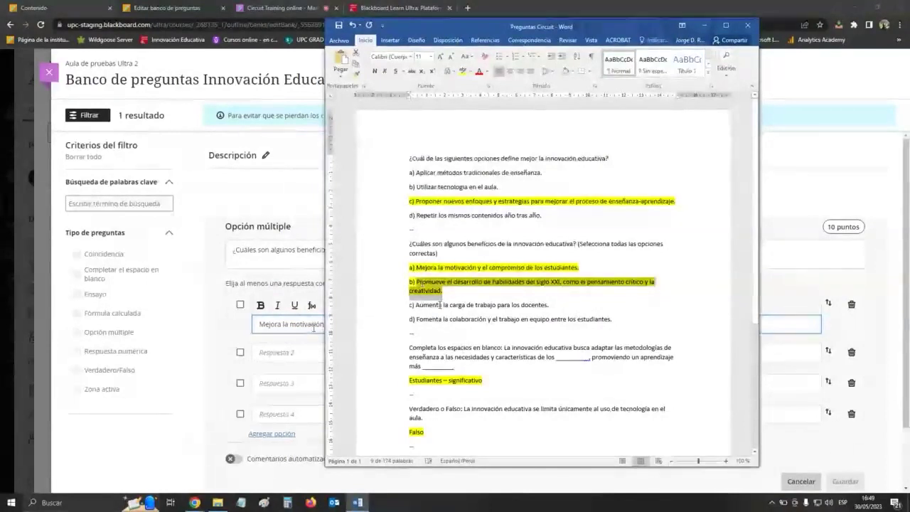
left_click(358, 502)
left_click(313, 352)
key("ctrl+v")
- Copy "Aumenta la carga de trabajo para los docentes." from the Word document into the question's third answer
left_click(358, 502)
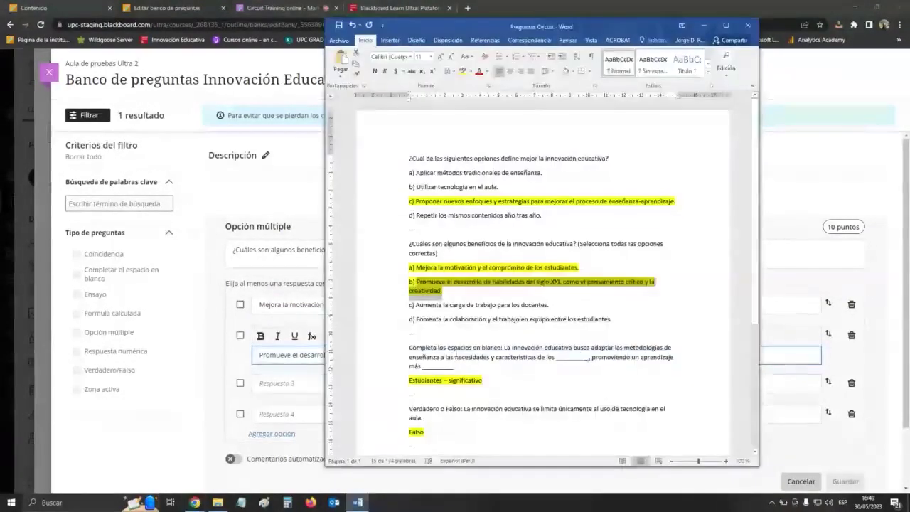
left_click_drag(549, 305, 416, 305)
key("ctrl+c")
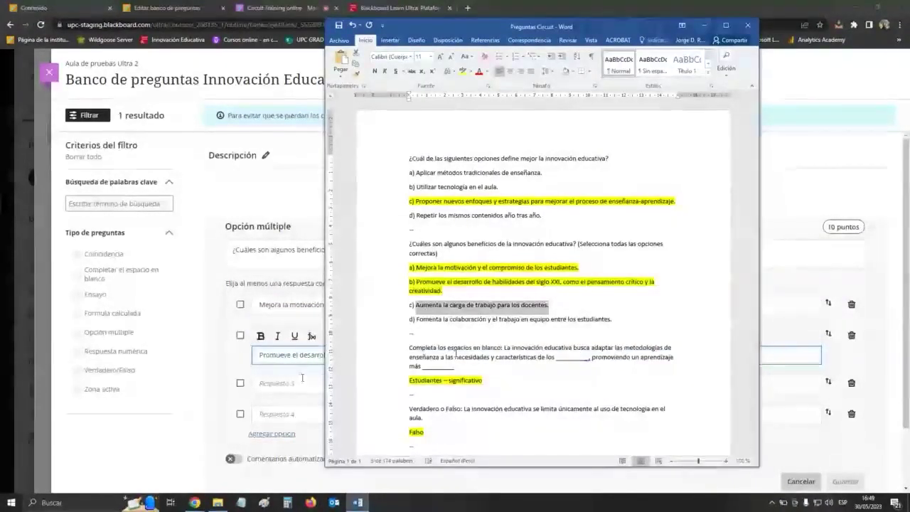
left_click(358, 502)
left_click(301, 378)
key("ctrl+v")
- Copy "Fomenta la colaboración y el trabajo en equipo entre los estudiantes." from the Word document into the fourth answer
left_click(357, 501)
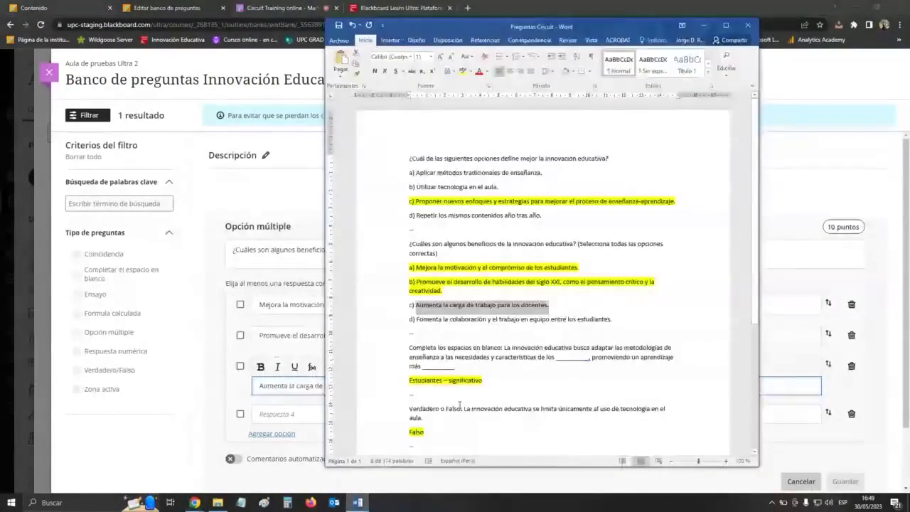
left_click_drag(612, 319, 436, 319)
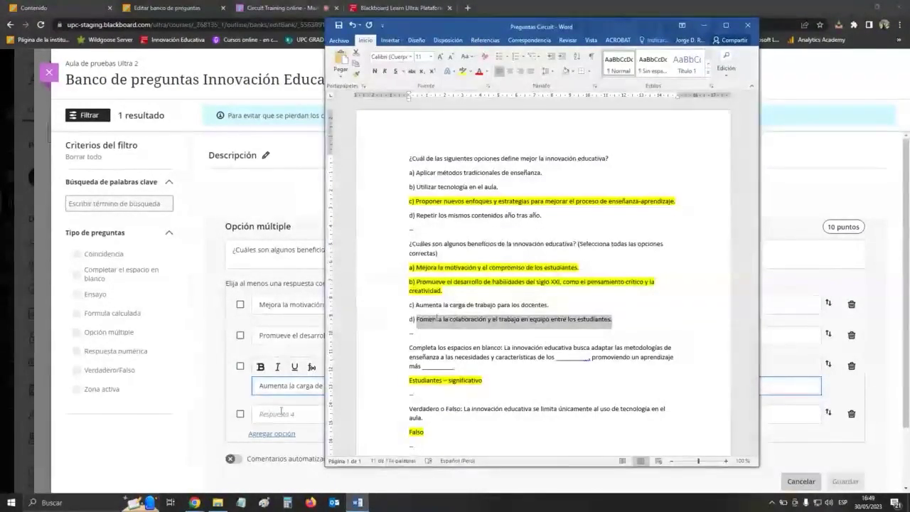
left_click(299, 414)
key("ctrl+v")
left_click(720, 201)
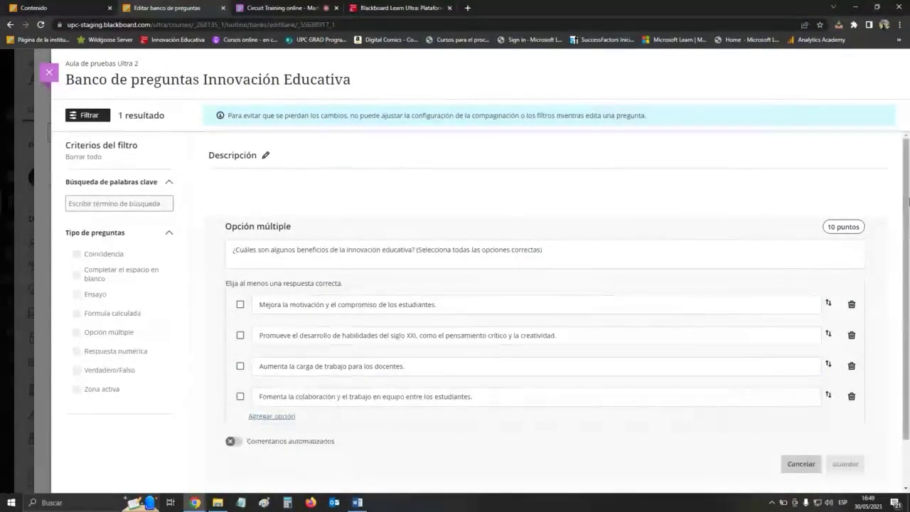
- Mark the first and second answers as correct and set the scoring option to "Permitir crédito parcial"
scroll(611, 242, "down", 1)
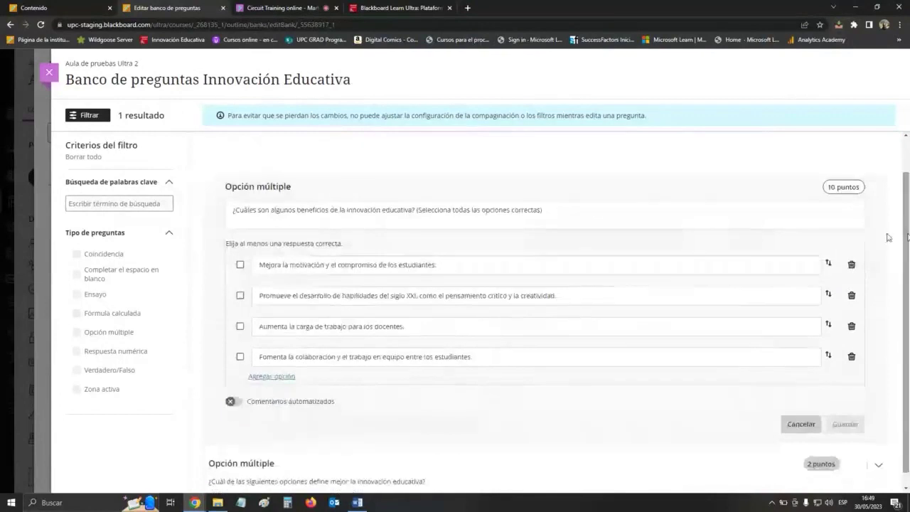
left_click(240, 265)
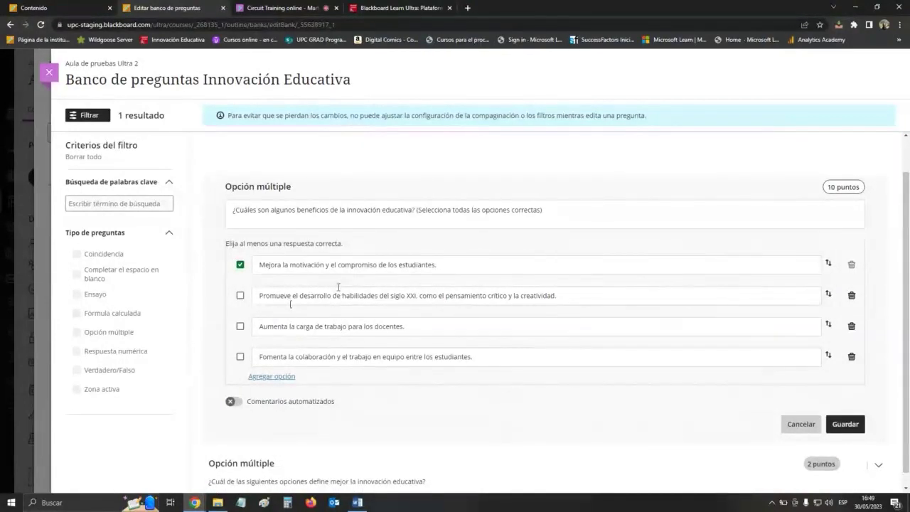
left_click(240, 295)
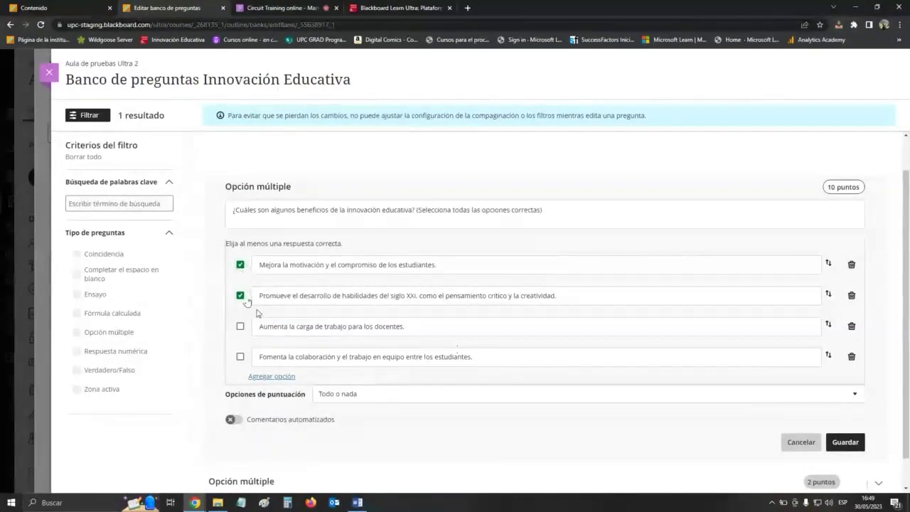
left_click(619, 400)
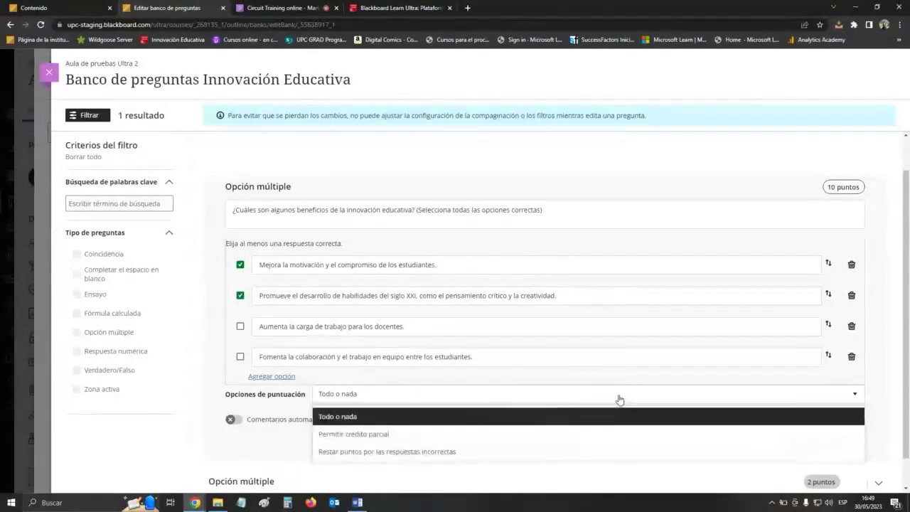
left_click(475, 440)
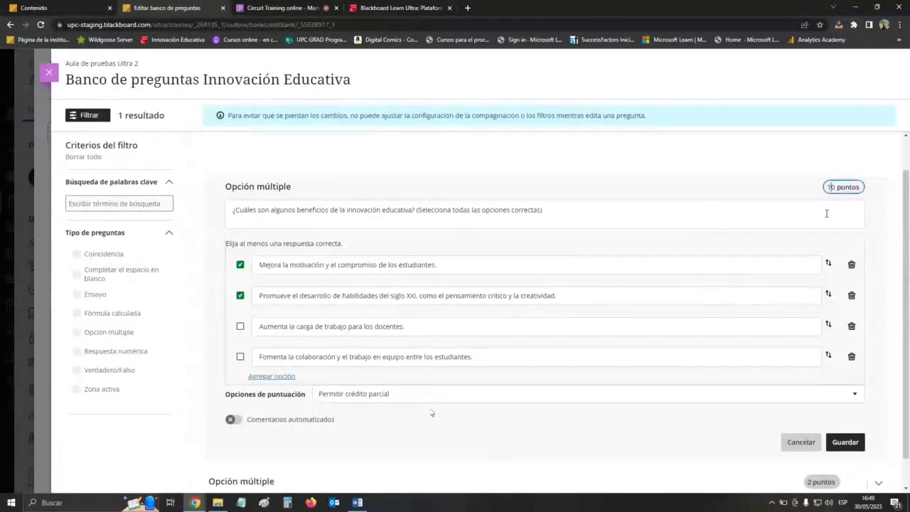
- Set the score of the question about the benefits of educational innovation to 2 points and save it
key("BackSpace")
key("BackSpace")
type("2")
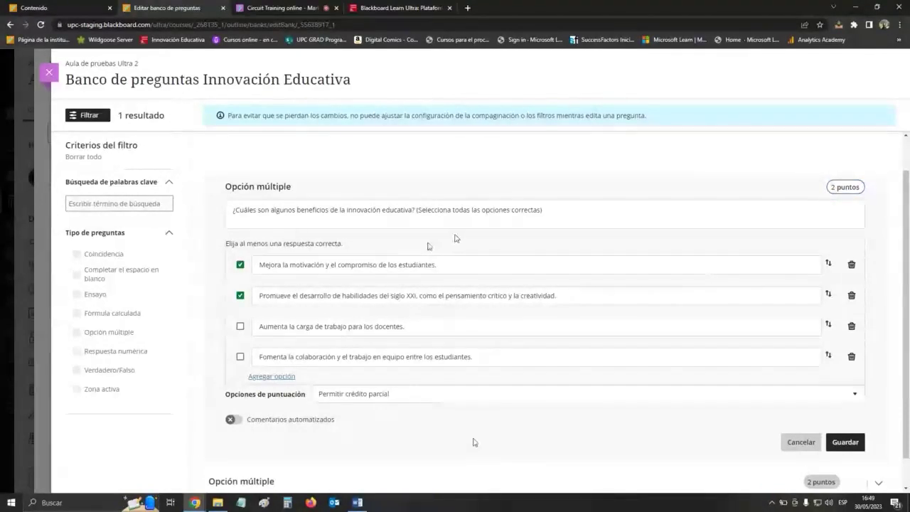
left_click(845, 441)
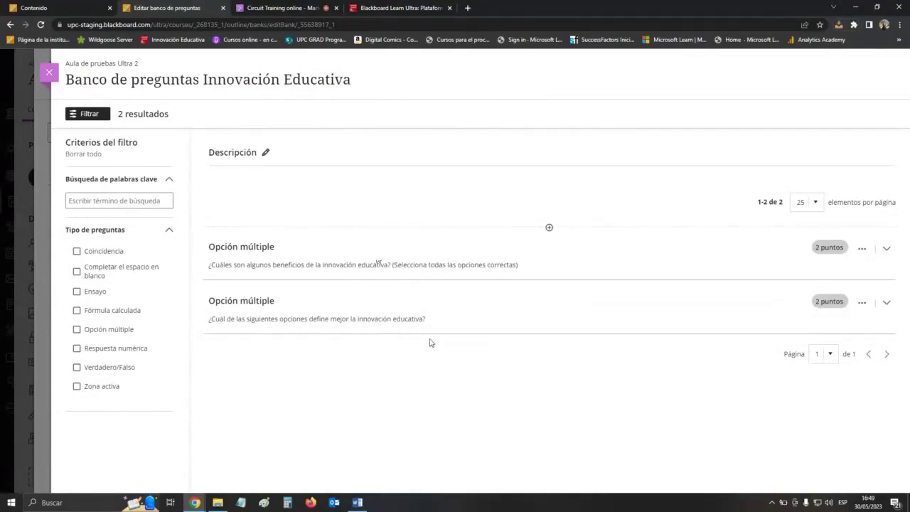
- Add a fill-in-the-blank question with the Word statement "Completa los espacios en blanco…" up to "características de los", followed by the blank [estudiantes]
key("alt+Tab")
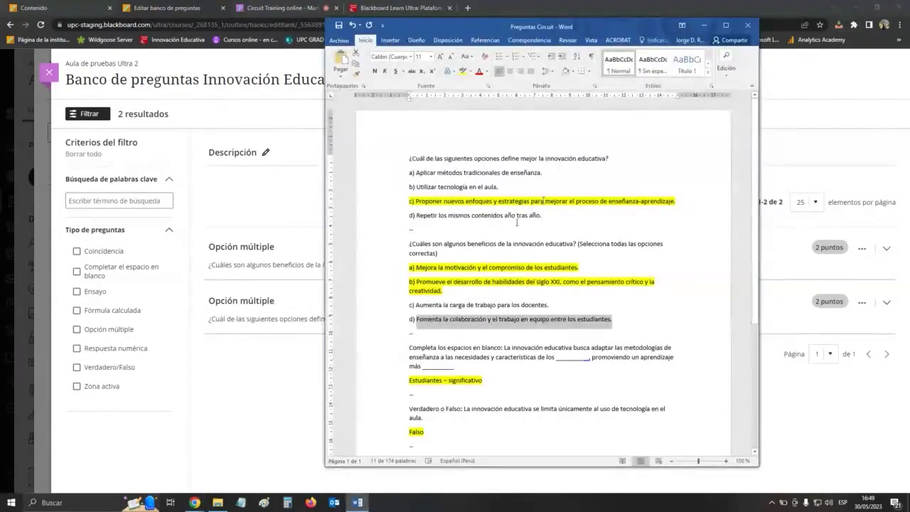
scroll(521, 285, "down", 3)
left_click_drag(409, 256, 546, 269)
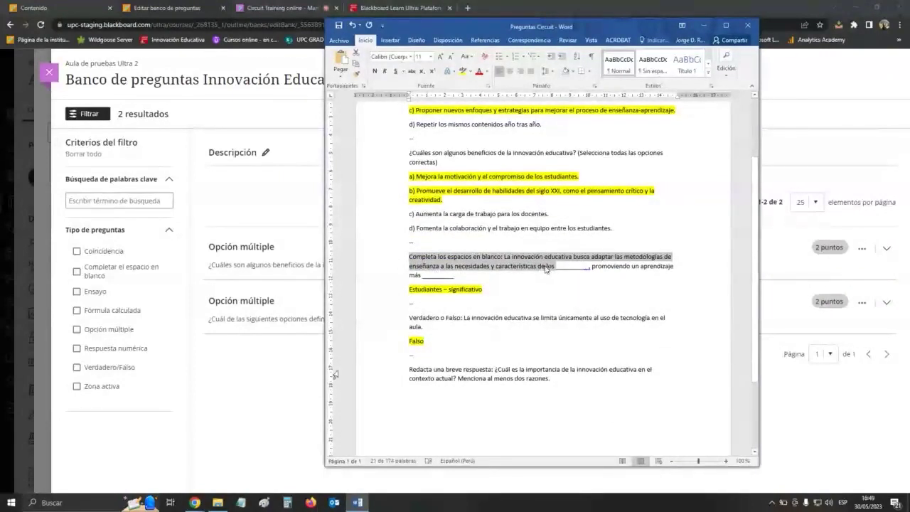
key("alt+Tab")
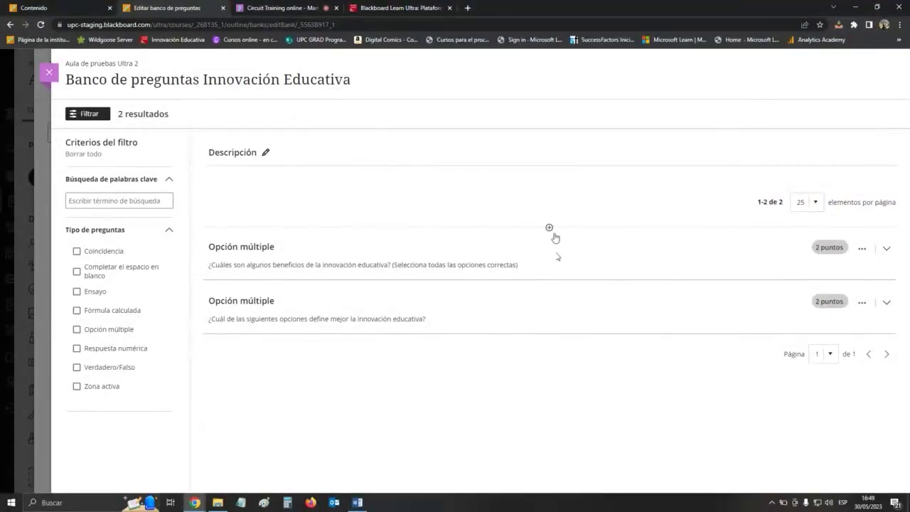
left_click(549, 227)
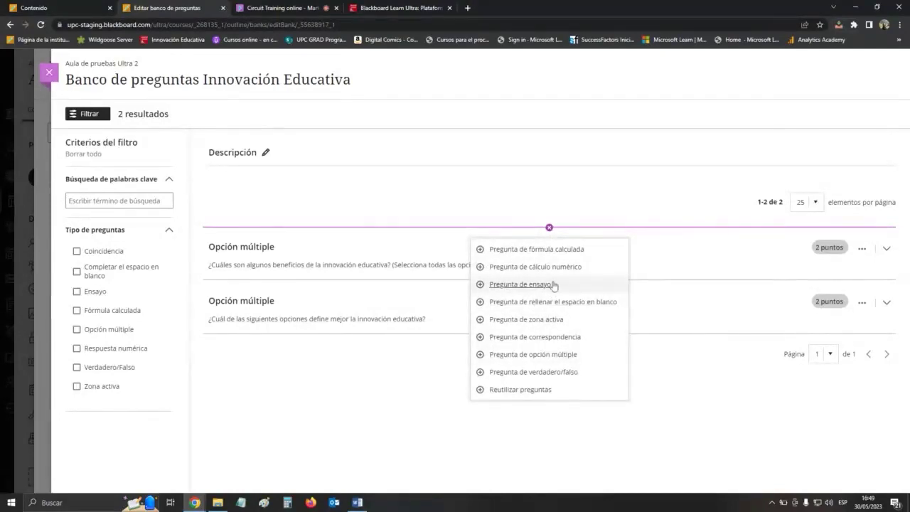
left_click(561, 302)
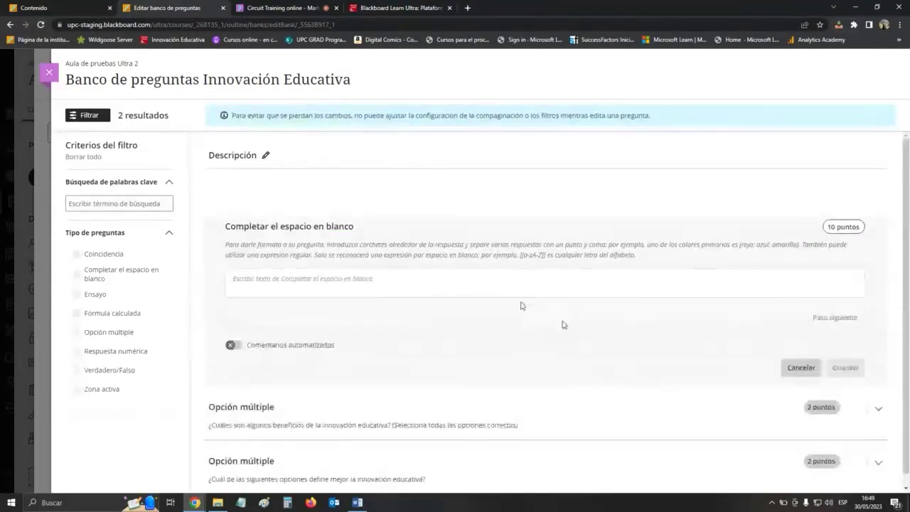
key("ctrl+v")
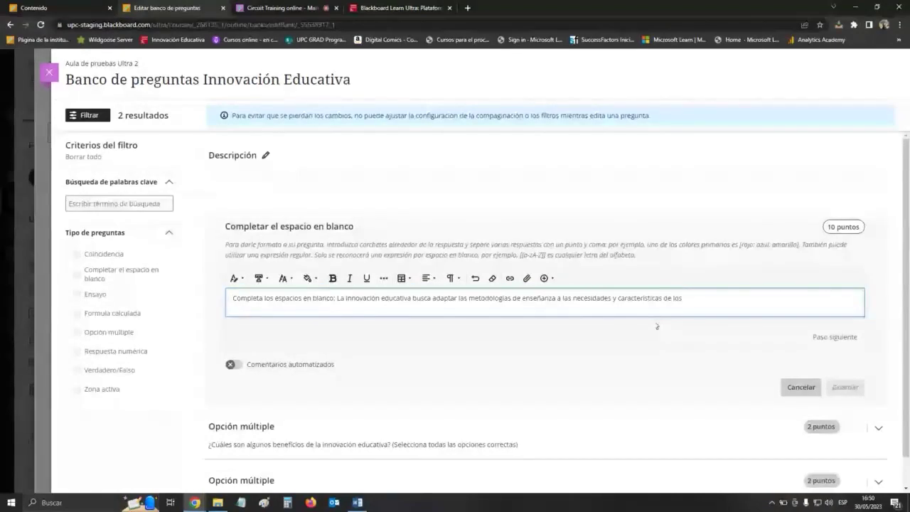
type("[estudiantes")
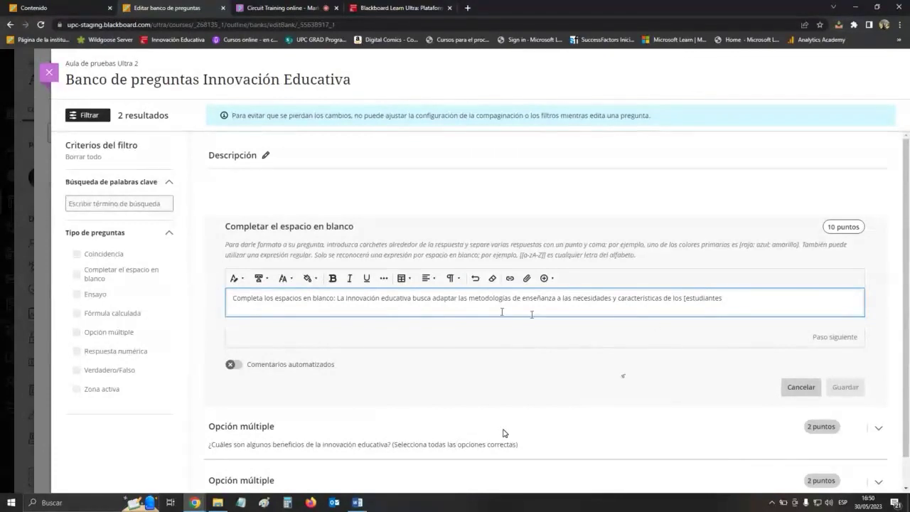
type("]")
- Extend the fill-in-the-blank text with "promoviendo un aprendizaje más" from Word, followed by the blank [significativo] and a period
key("alt+Tab")
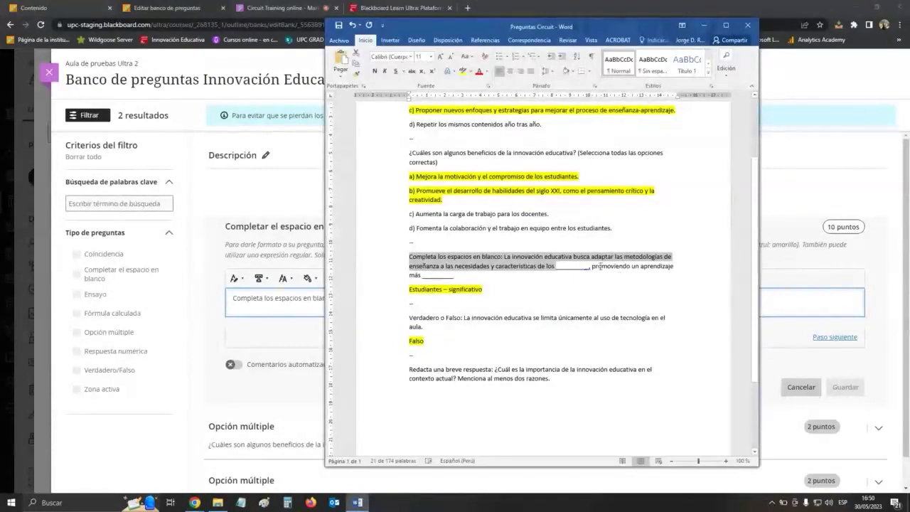
left_click_drag(591, 265, 419, 281)
key("ctrl+c")
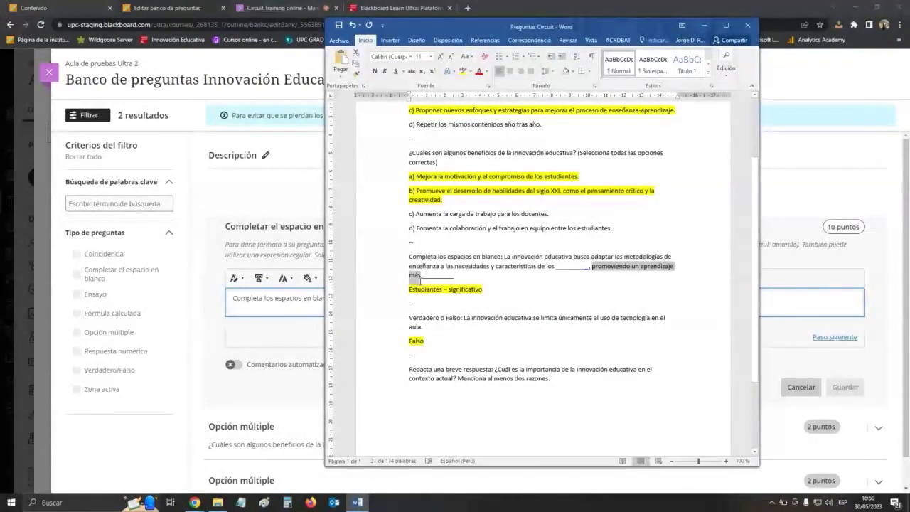
left_click(801, 304)
key("ctrl+v")
type("[")
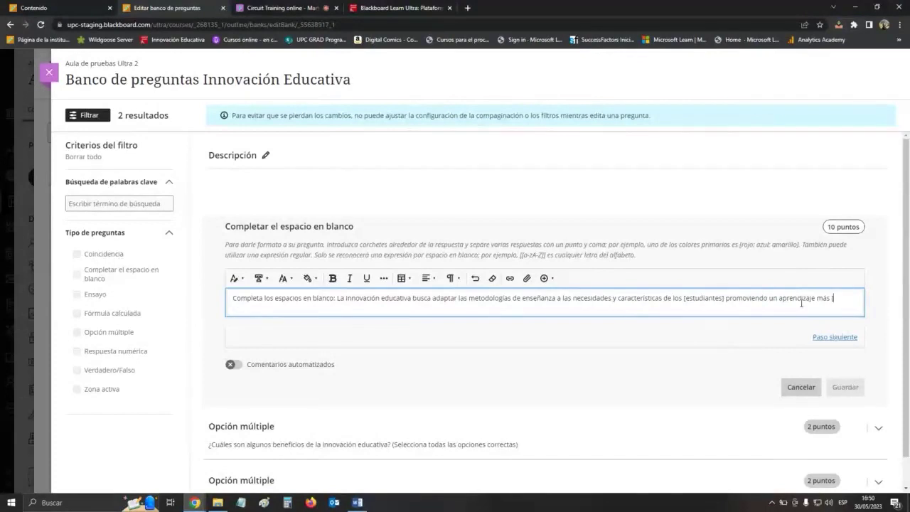
type("significativo")
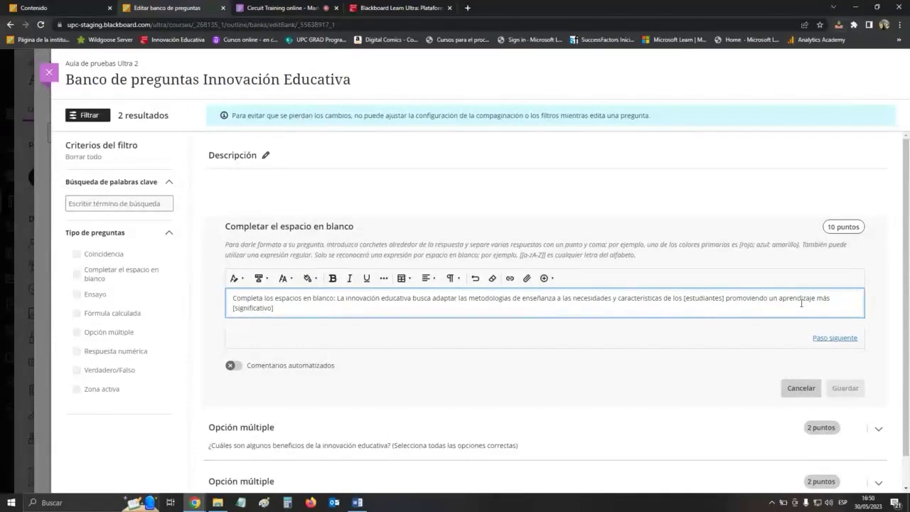
double_click(712, 300)
double_click(254, 309)
left_click(300, 308)
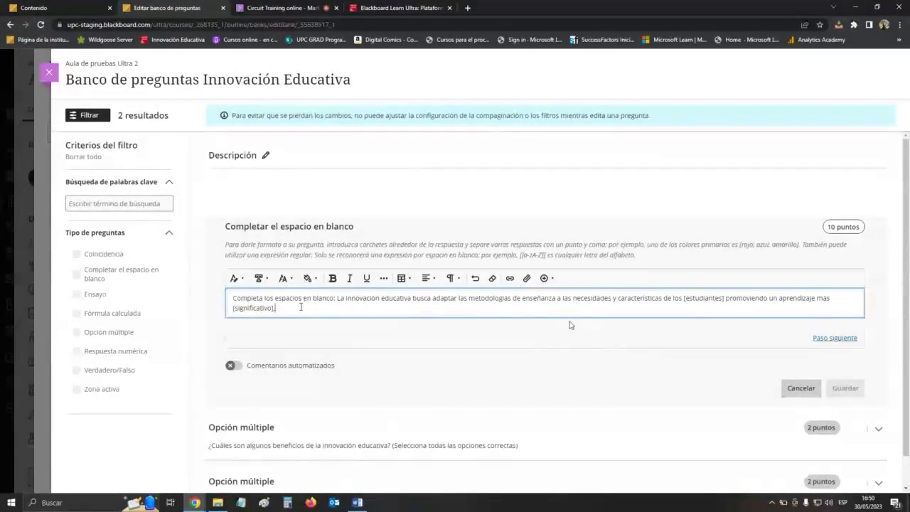
- Set the fill-in-the-blank question's score to 2 points and continue to the settings of its two blanks
left_click(837, 227)
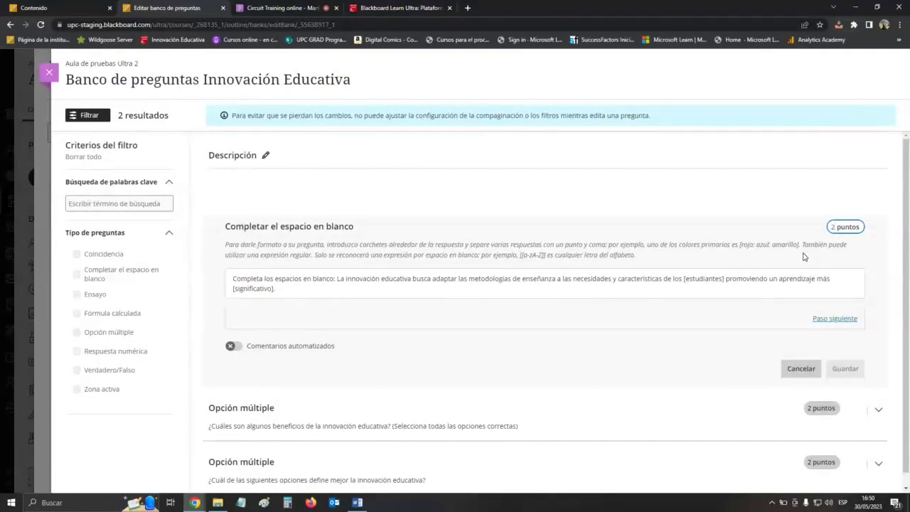
left_click(835, 318)
scroll(632, 303, "down", 1)
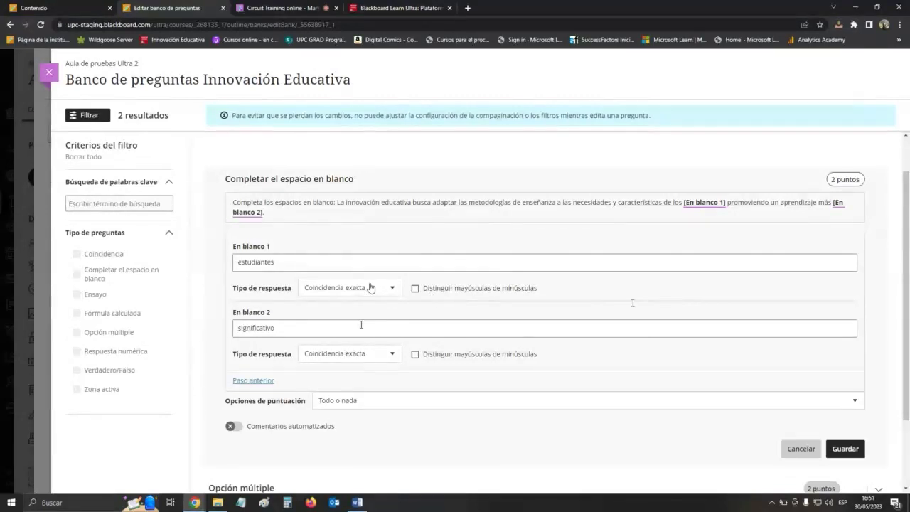
- Set the fill-in-the-blank question's scoring option to "Permitir crédito parcial" and save the question
scroll(668, 327, "down", 2)
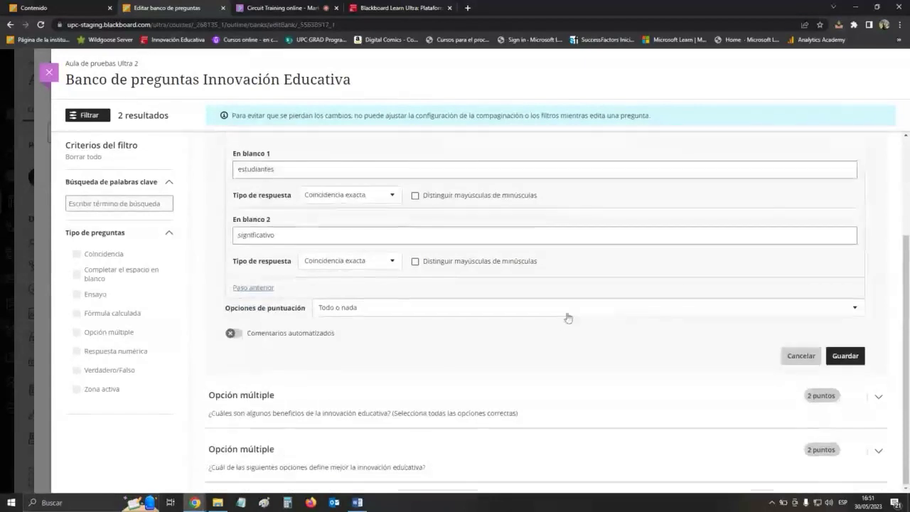
left_click(620, 313)
left_click(396, 347)
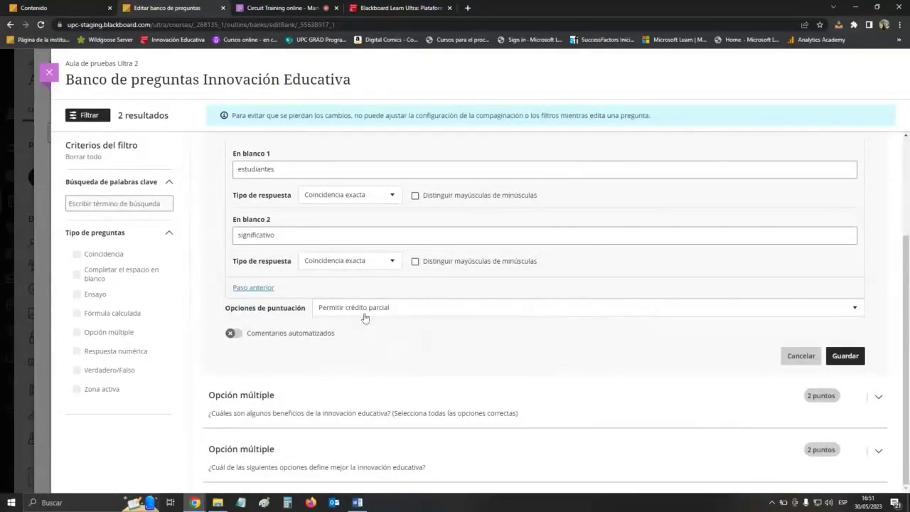
left_click(846, 356)
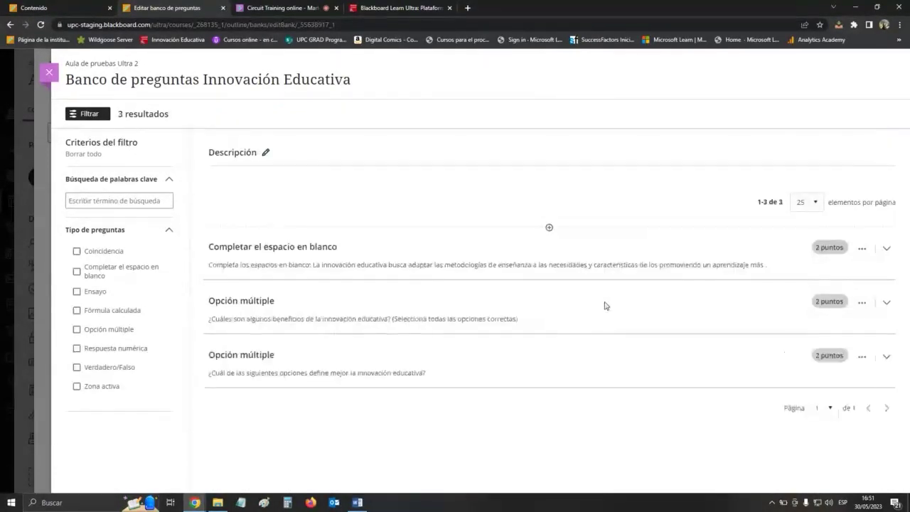
- Add a true/false question using the Word statement "Verdadero o Falso: La innovación educativa se limita únicamente al uso de tecnología en el aula."
left_click(357, 503)
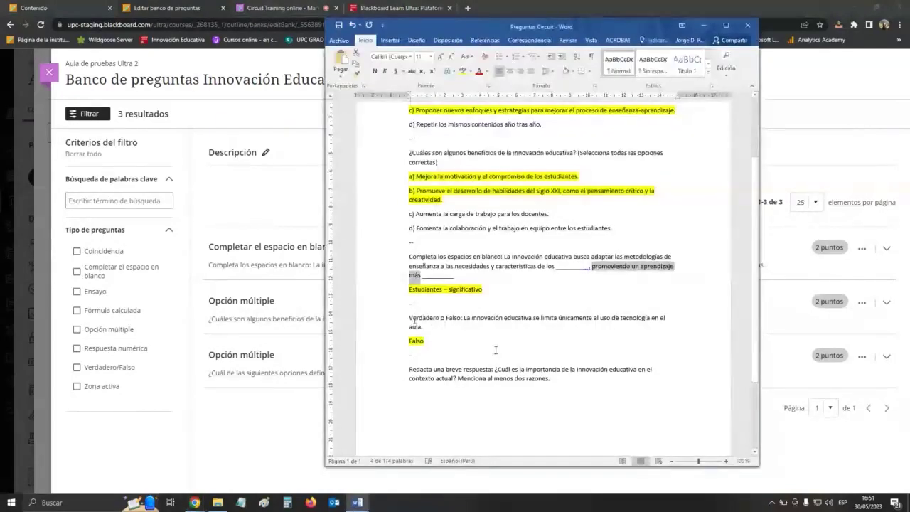
left_click_drag(410, 317, 427, 327)
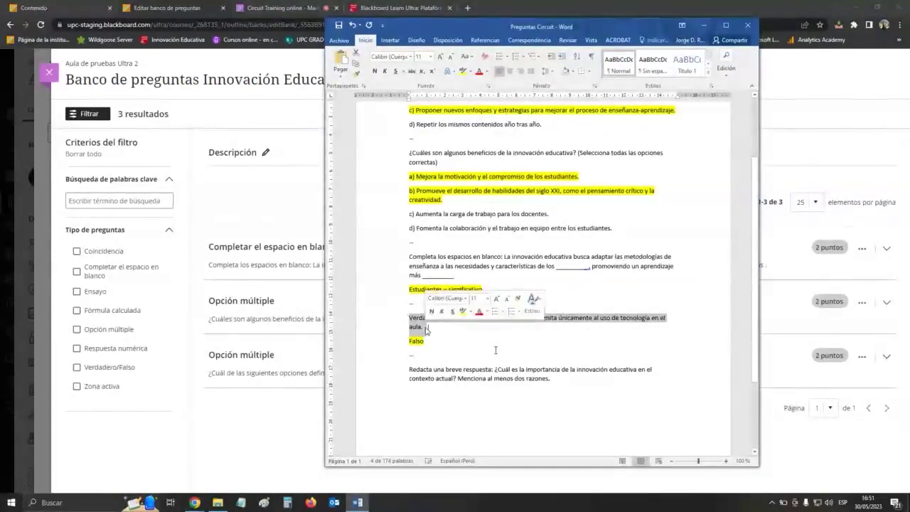
key("alt+Tab")
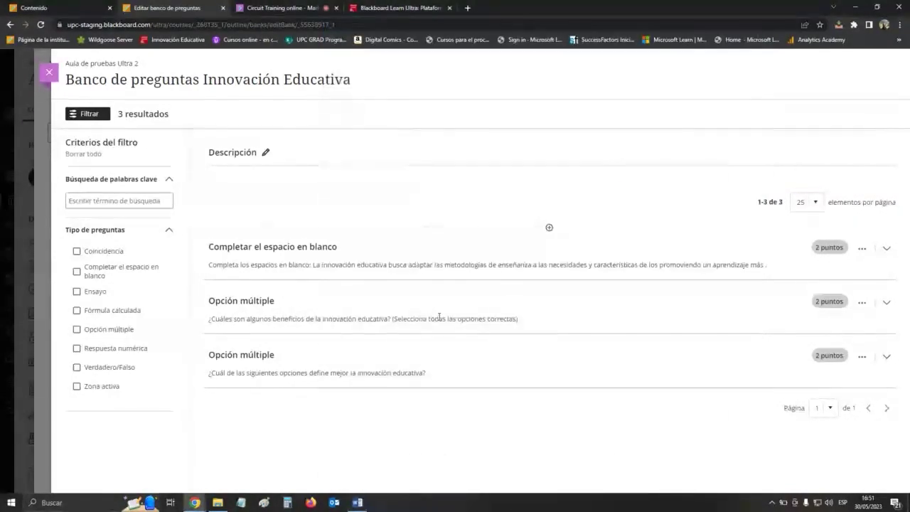
left_click(549, 227)
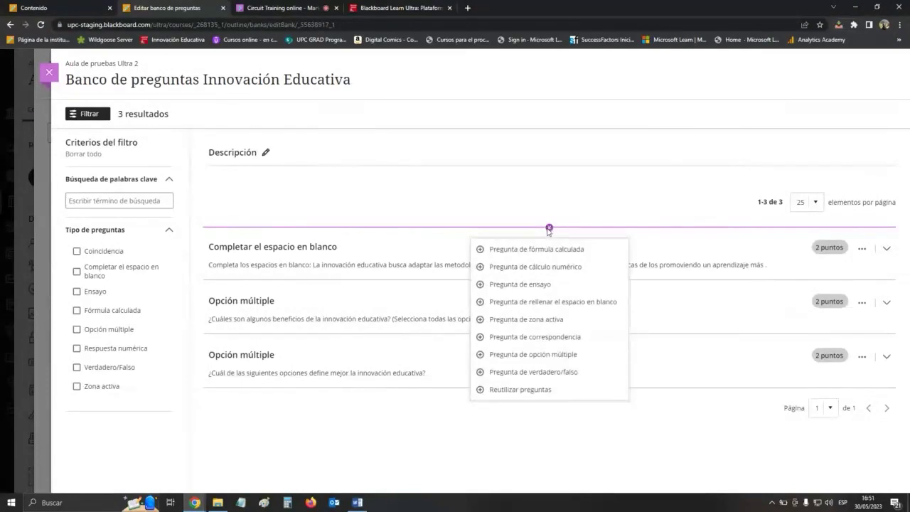
left_click(549, 374)
left_click(431, 245)
type("Verdadero o Falso: La innovación educativa se limita únicamente al uso de tecnologia en el aula.")
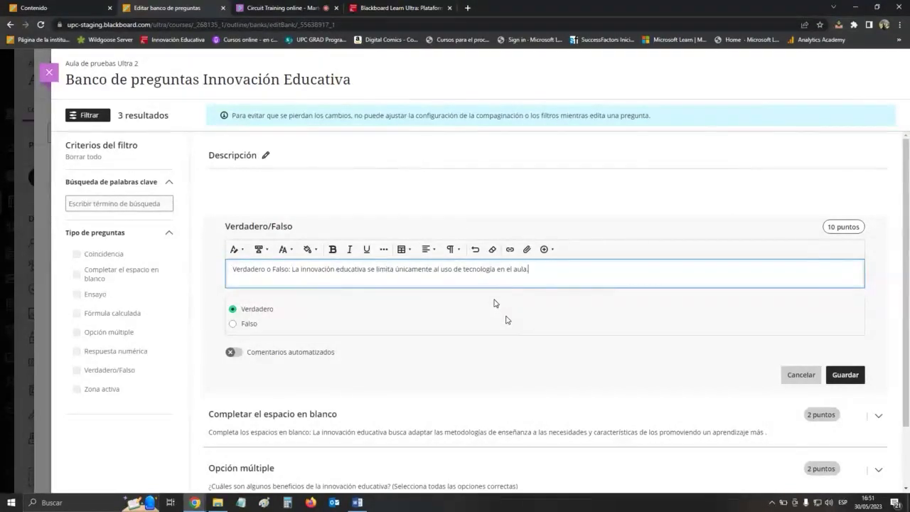
- Mark "Falso" as the true/false question's correct answer, set its score to 2 points and save it
left_click(232, 324)
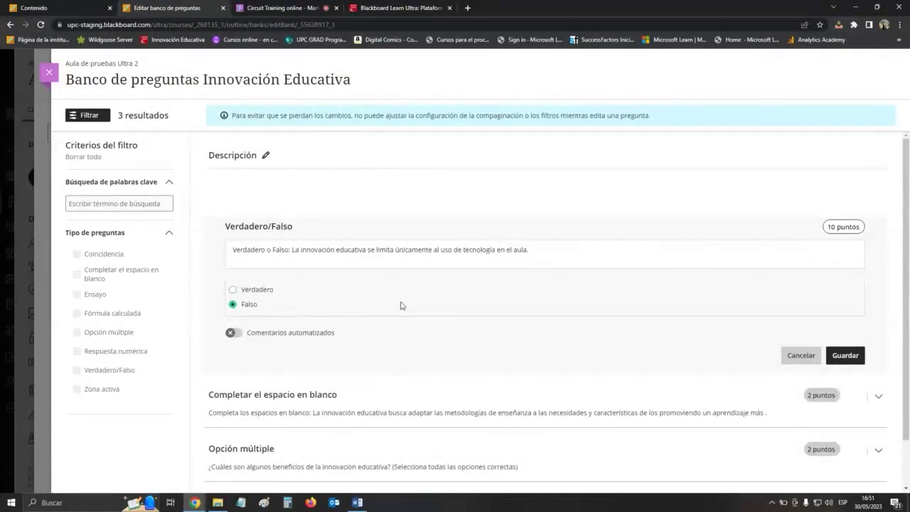
left_click(829, 227)
key("BackSpace")
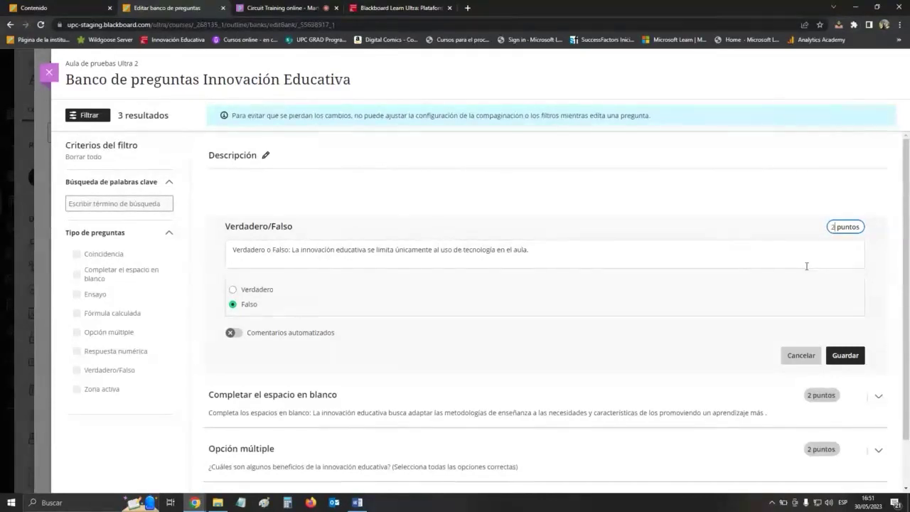
left_click(844, 355)
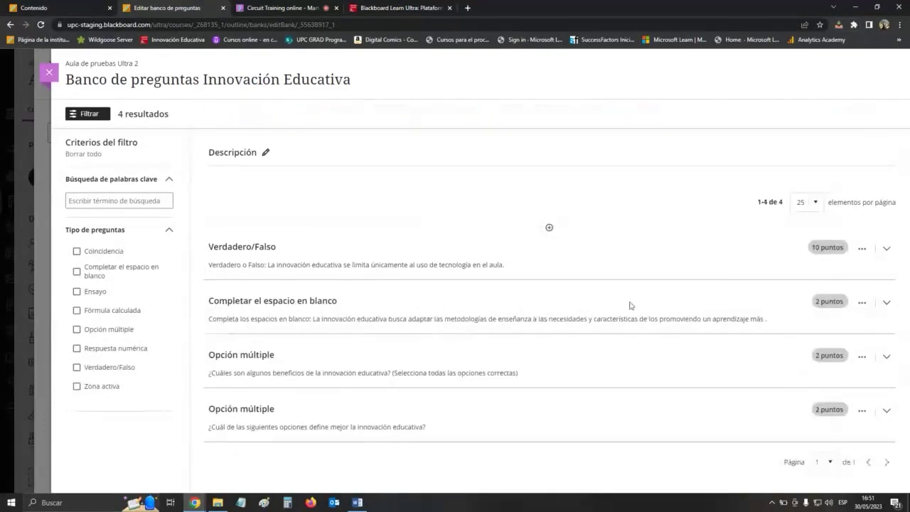
- Copy the essay prompt starting "Redacta una breve respuesta" from the Word document and return to the question bank
key("alt+Tab")
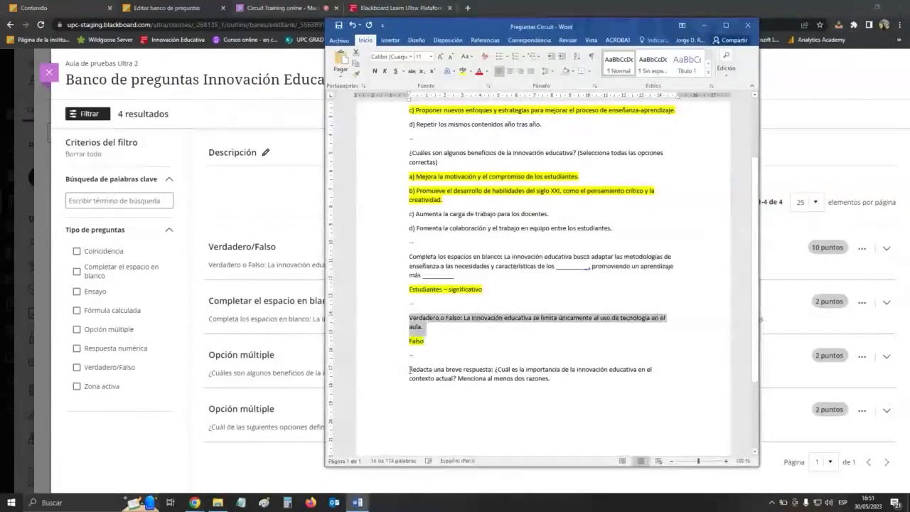
left_click_drag(410, 369, 557, 383)
key("ctrl+c")
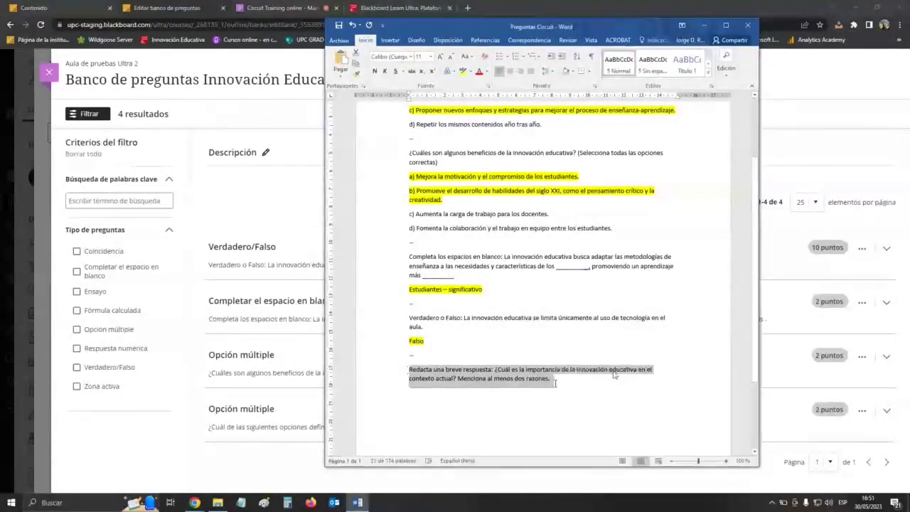
key("alt+Tab")
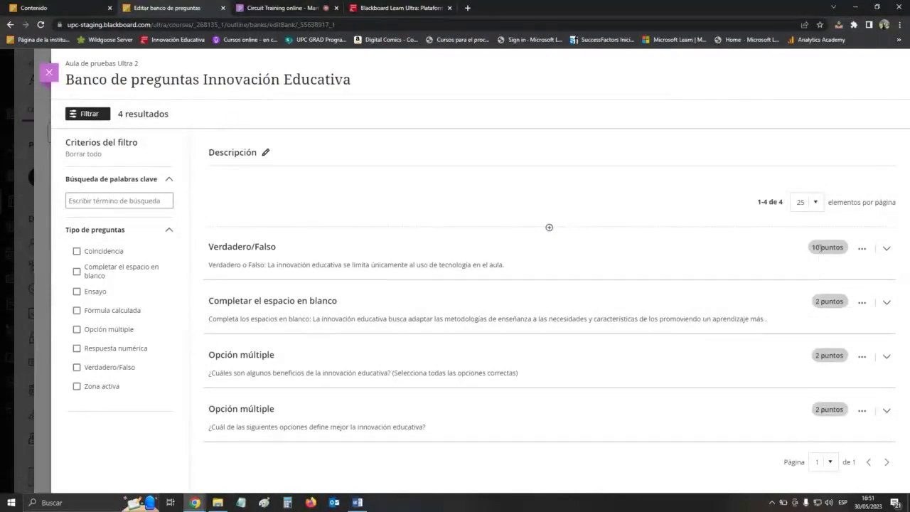
- Edit the saved true/false question so its score is 2 points and save it again
left_click(862, 248)
left_click(833, 268)
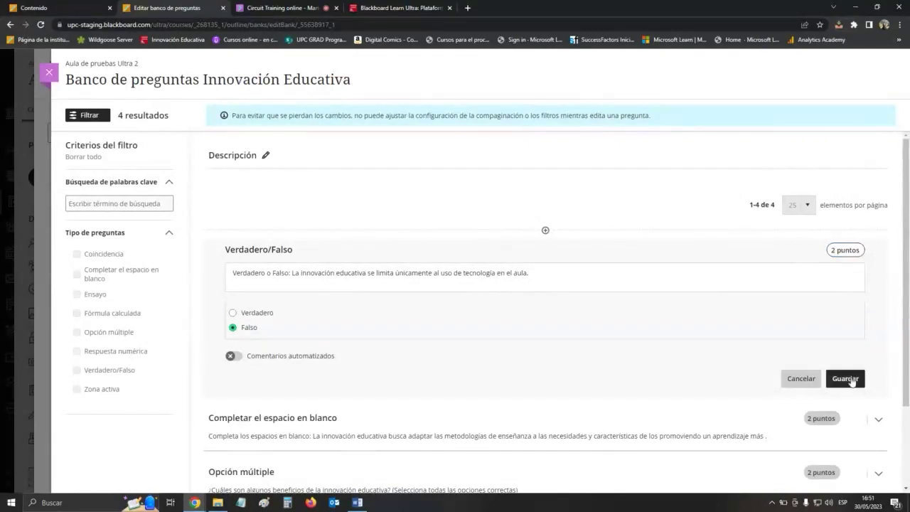
left_click(845, 379)
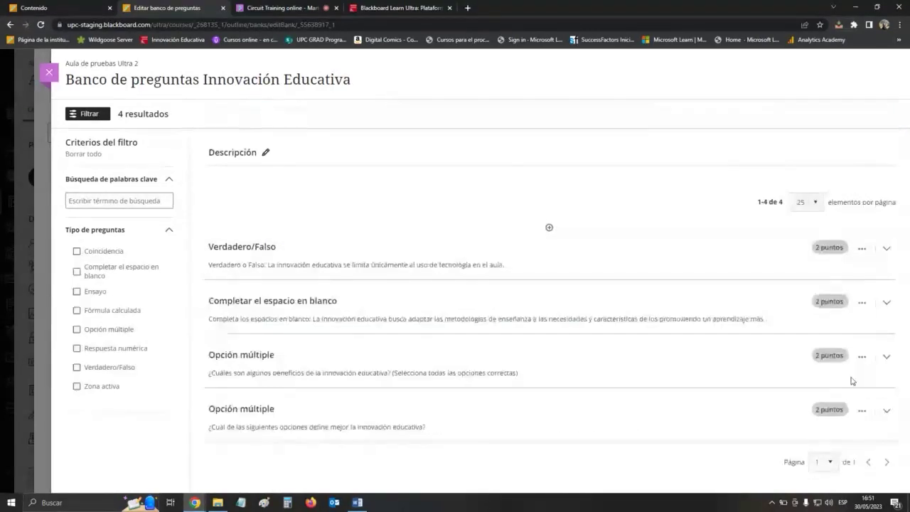
- Add an essay question with the copied prompt about the importance of educational innovation, asking for at least two reasons
left_click(549, 228)
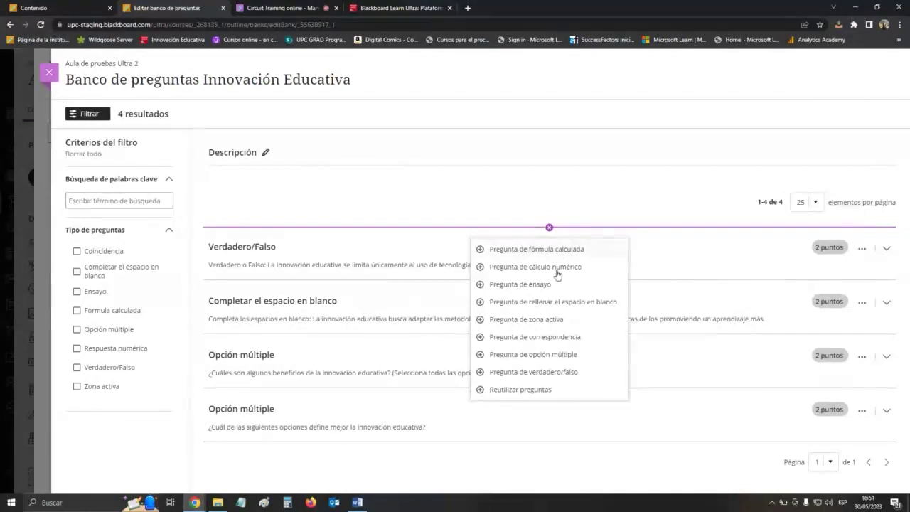
left_click(545, 285)
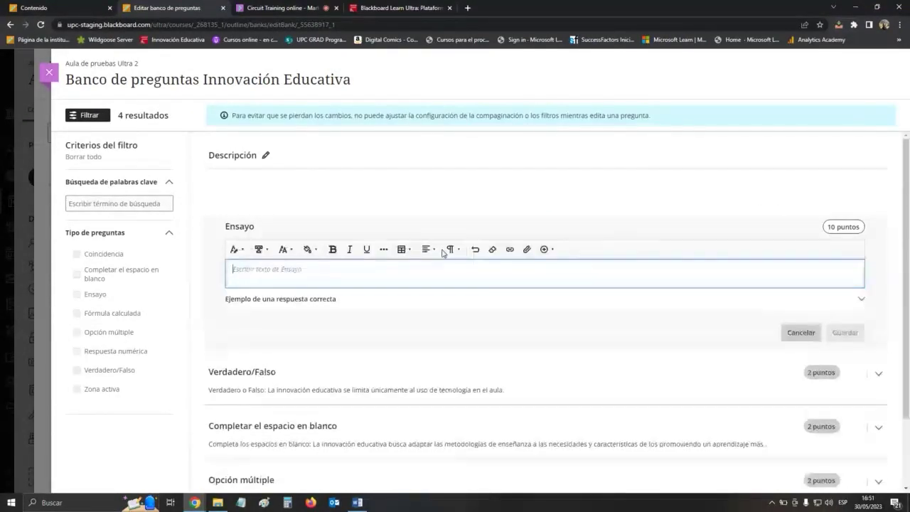
key("ctrl+v")
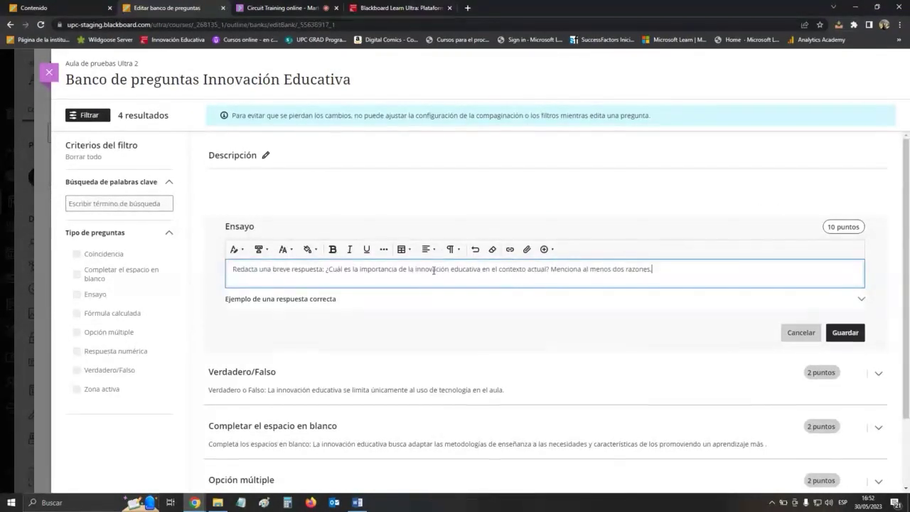
left_click_drag(359, 269, 625, 269)
left_click(831, 264)
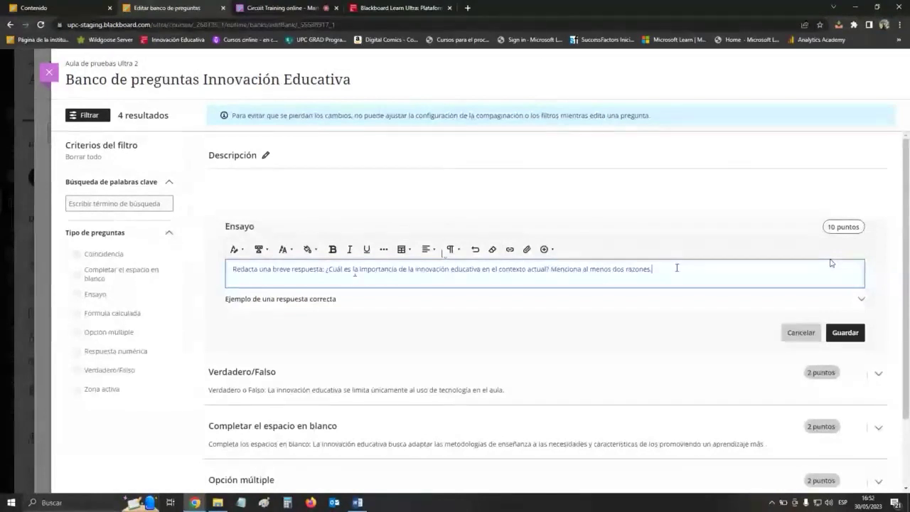
- Set the new essay question's score to 2 points and save the question
left_click(838, 227)
key("BackSpace")
key("BackSpace")
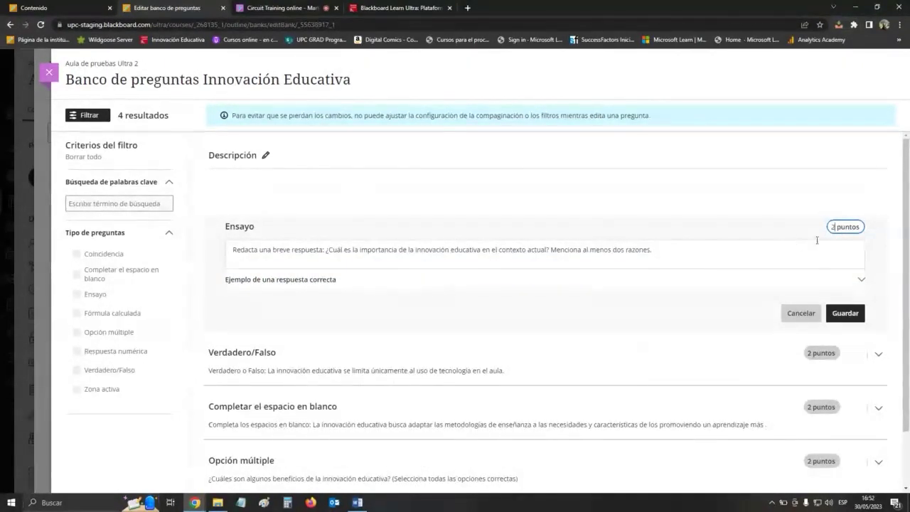
left_click(844, 313)
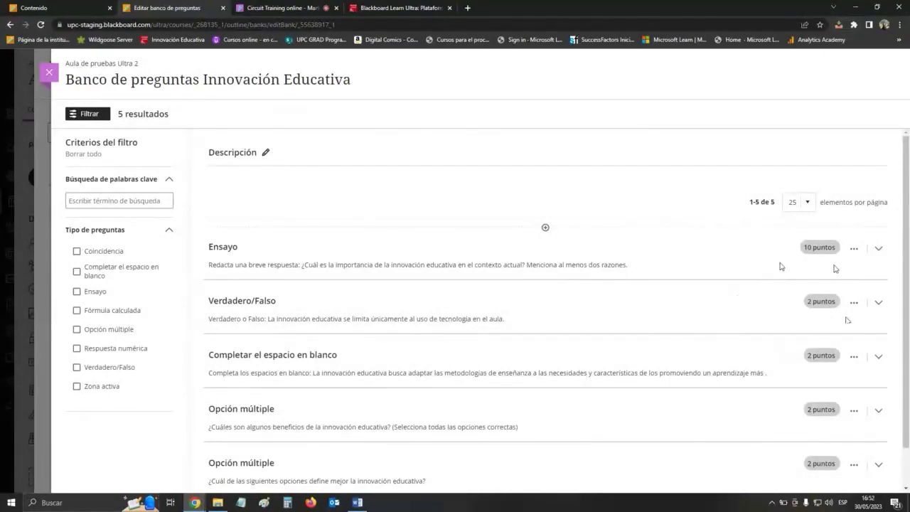
- Reopen the saved essay question for editing, enter a score of 2 points again and save it
left_click(854, 248)
left_click(810, 265)
left_click(834, 254)
key("BackSpace")
key("BackSpace")
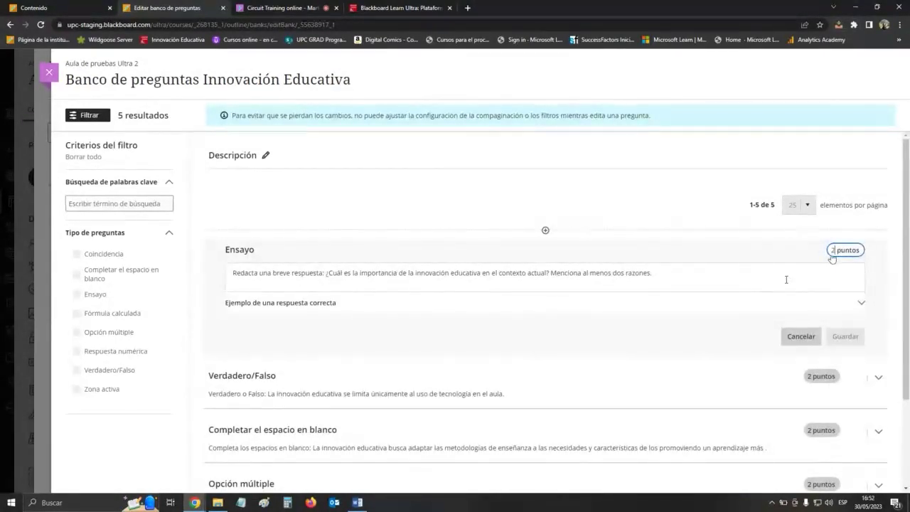
left_click(879, 283)
left_click(845, 337)
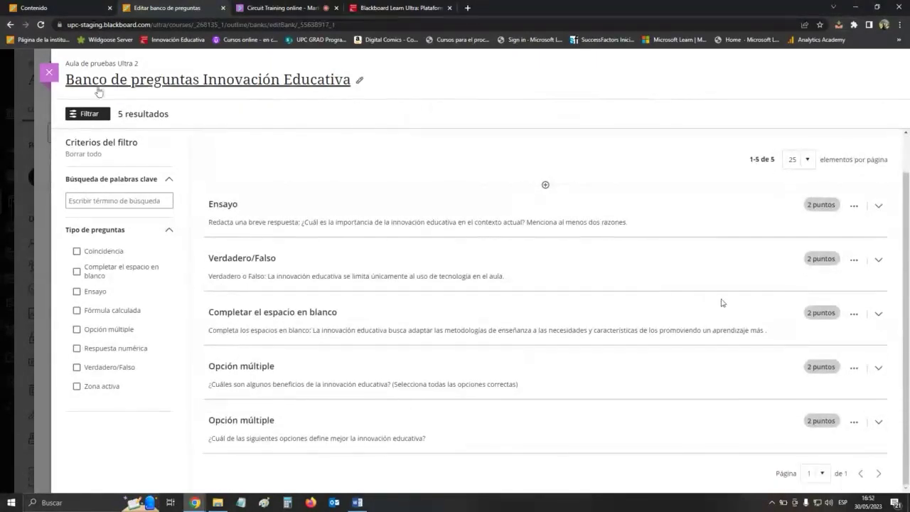
- Close the Innovación Educativa question bank and the list of banks to return to the course content page
left_click(48, 72)
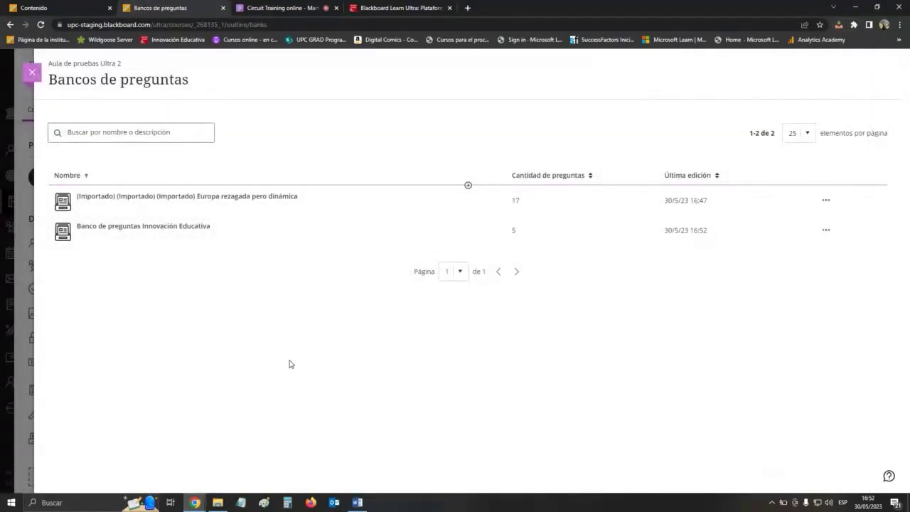
left_click(211, 232)
left_click(32, 72)
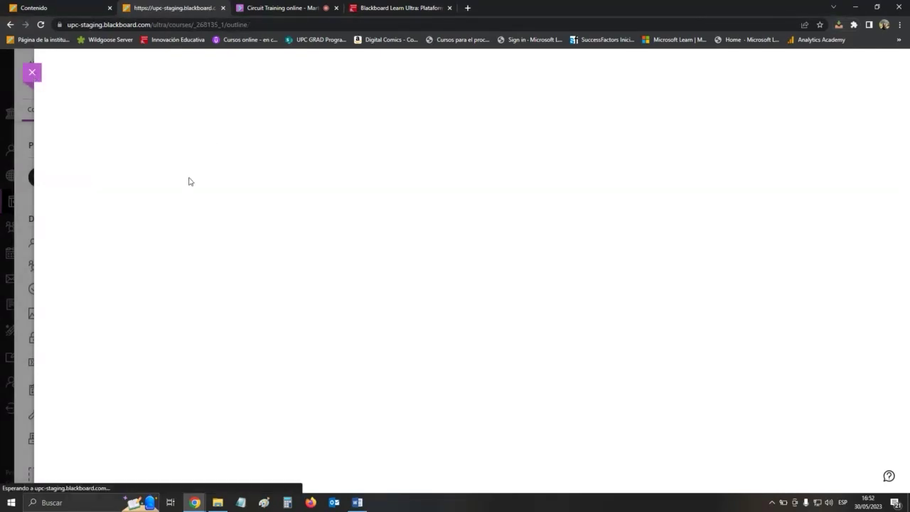
scroll(162, 213, "down", 1)
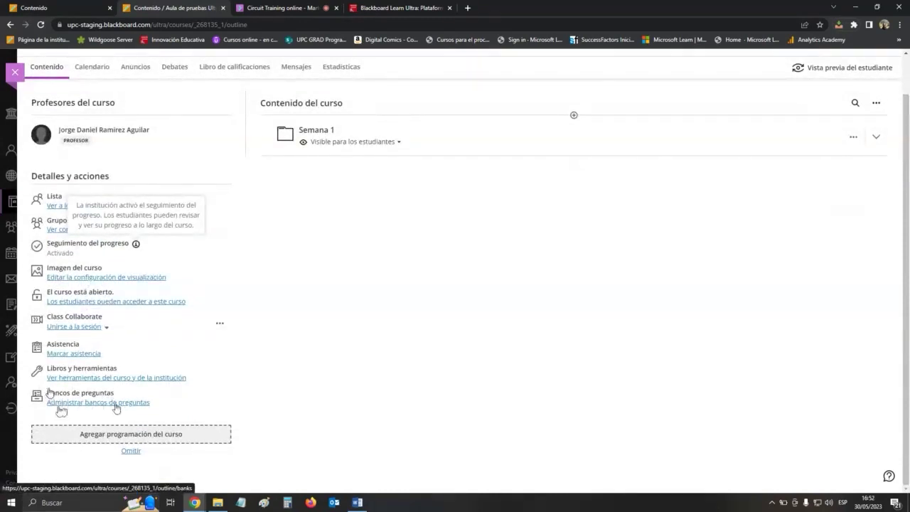
scroll(61, 411, "up", 1)
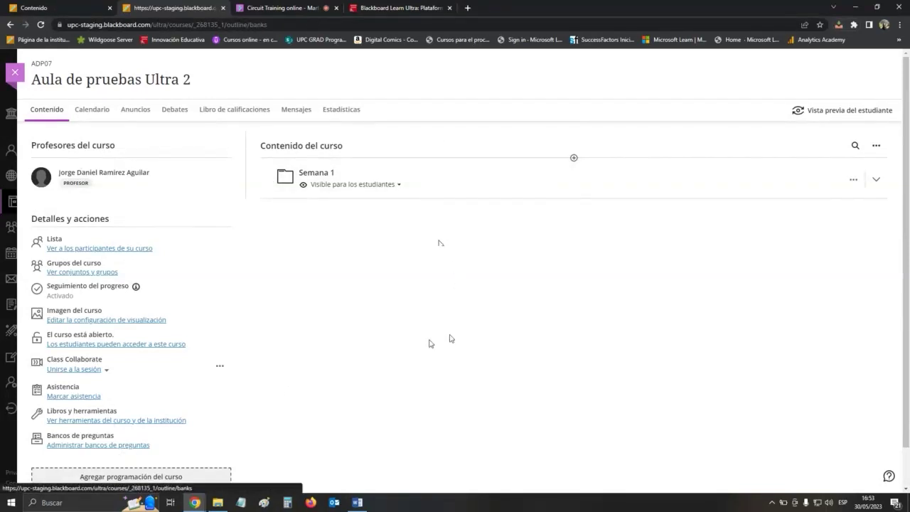
- Review the course's list of question banks and return to the course content page
left_click(120, 445)
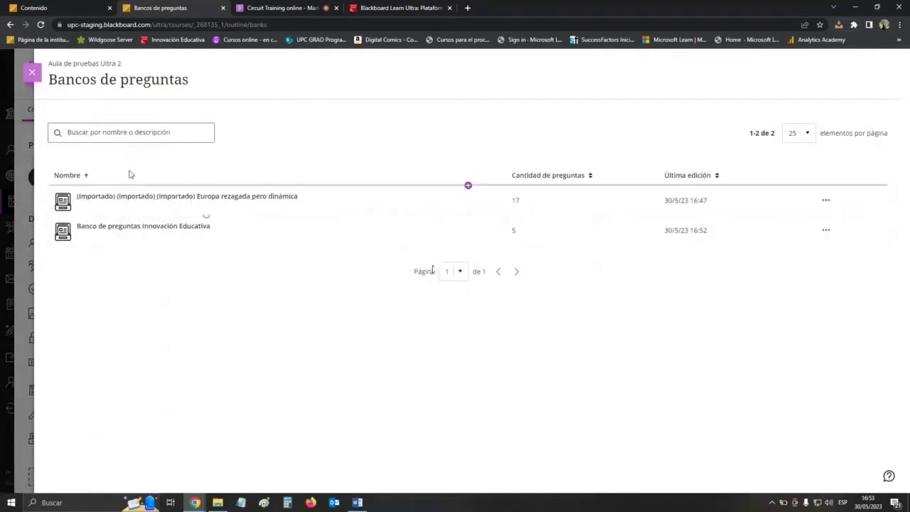
key("Escape")
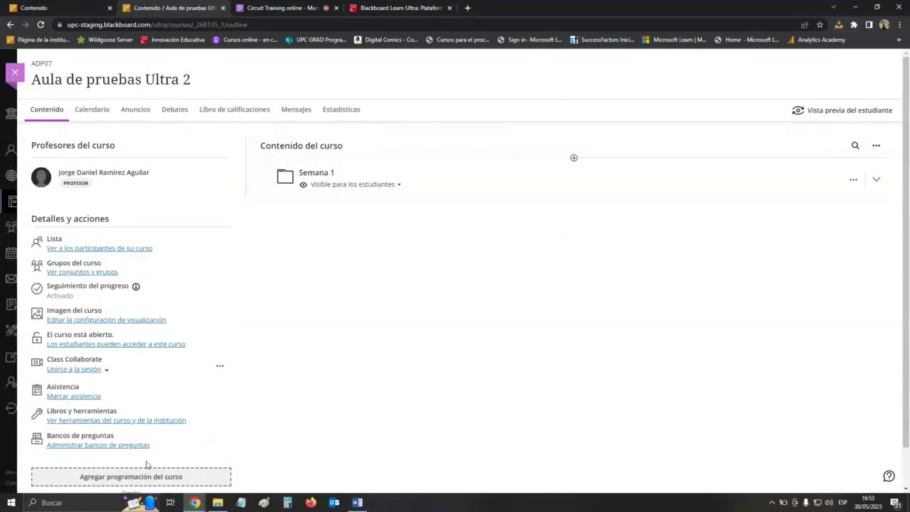
left_click(116, 445)
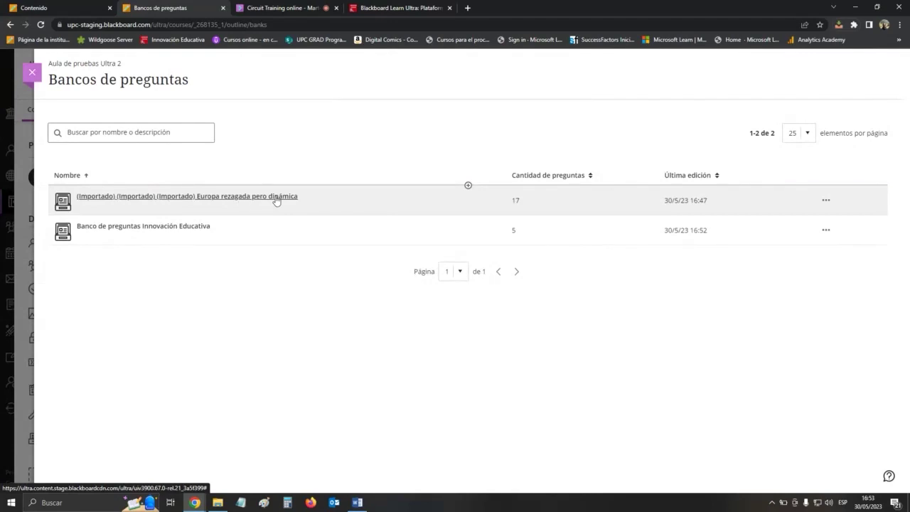
left_click(32, 73)
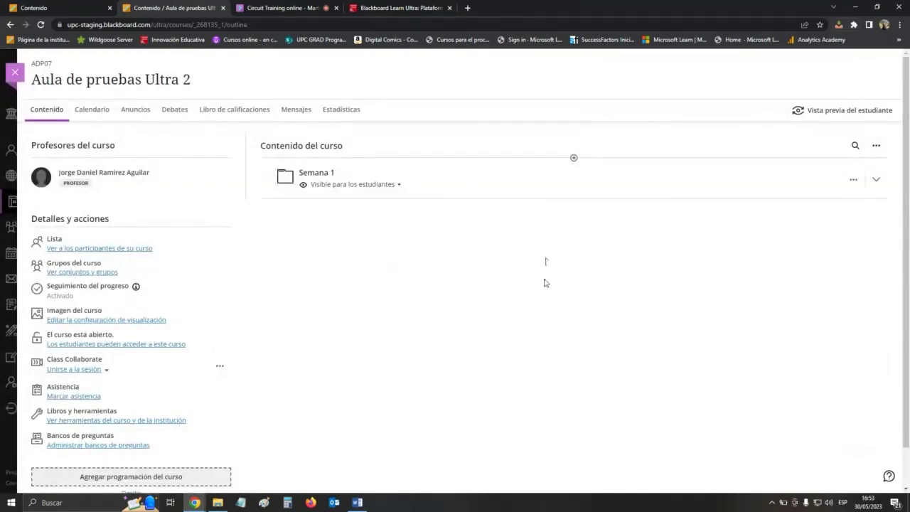
- Create a new exam in the course content directly below the Semana 1 folder
left_click(574, 199)
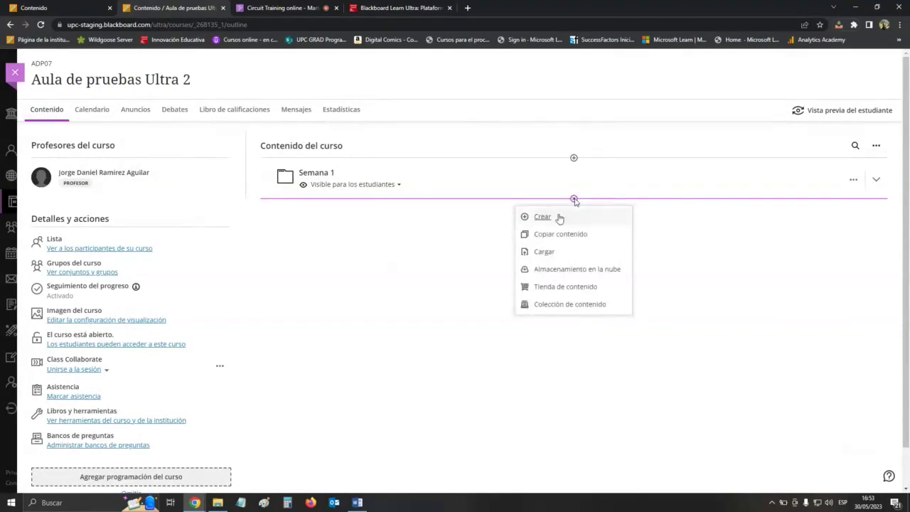
left_click(543, 217)
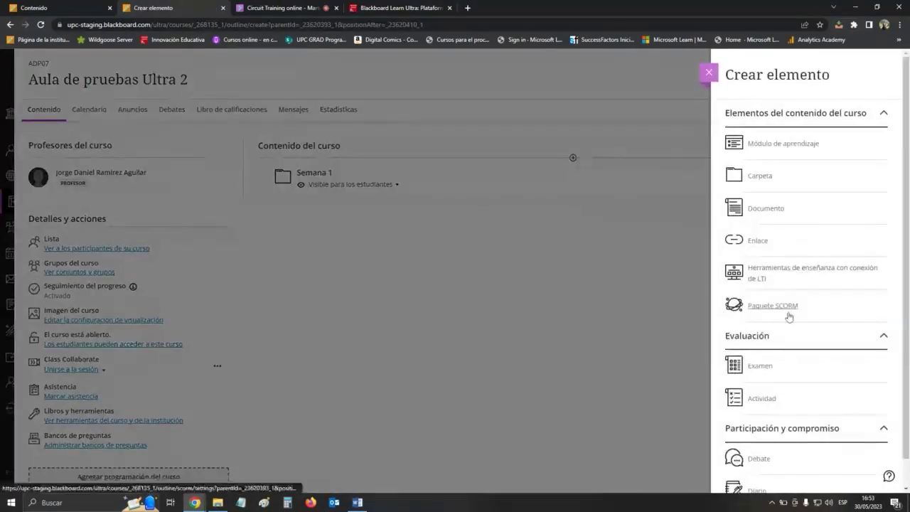
left_click(773, 366)
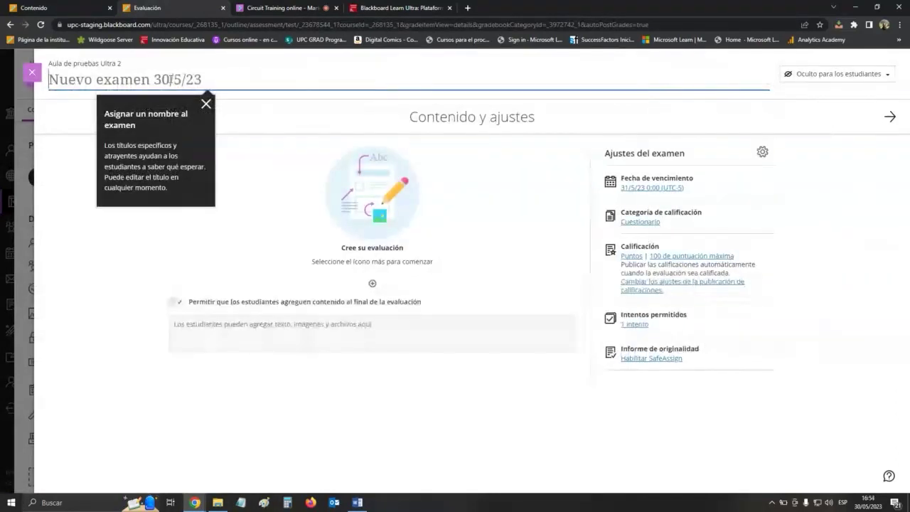
- Name the new exam "Examen Semana 1"
type("Examen ")
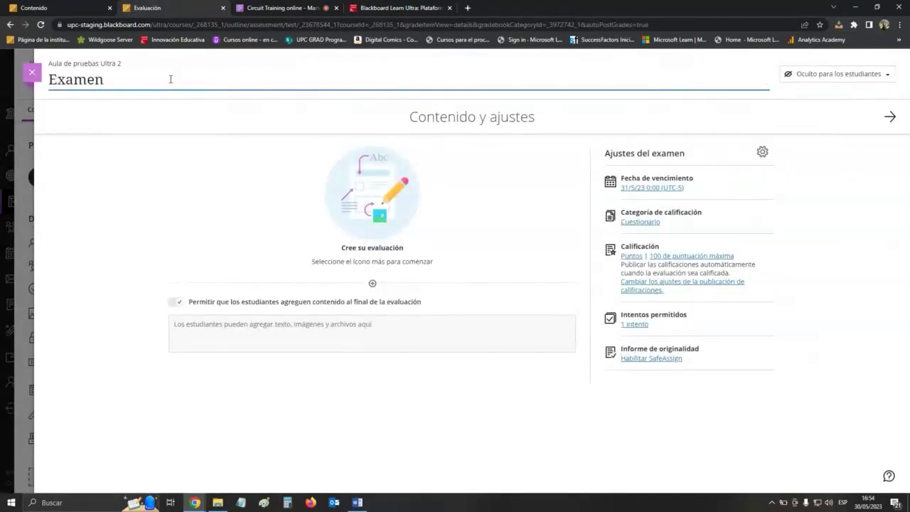
type("Semana 1")
key("BackSpace")
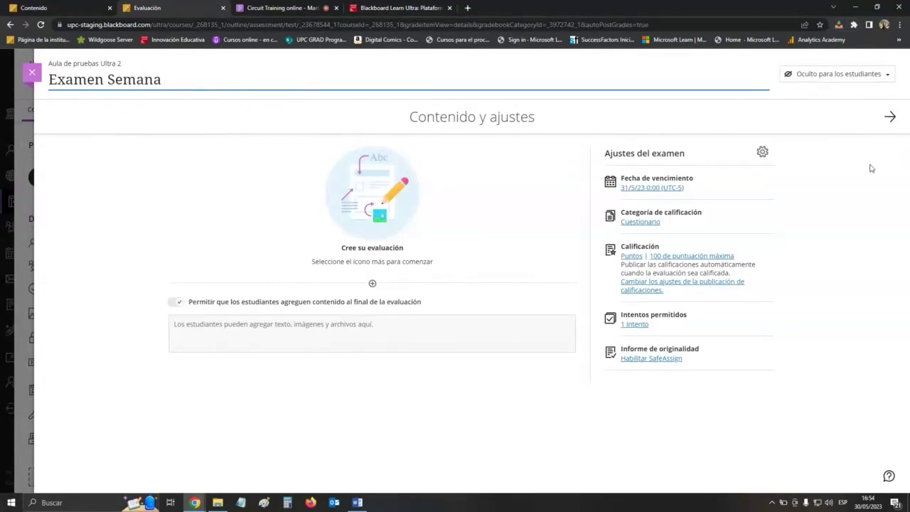
type("3")
key("BackSpace")
type("1")
left_click(506, 238)
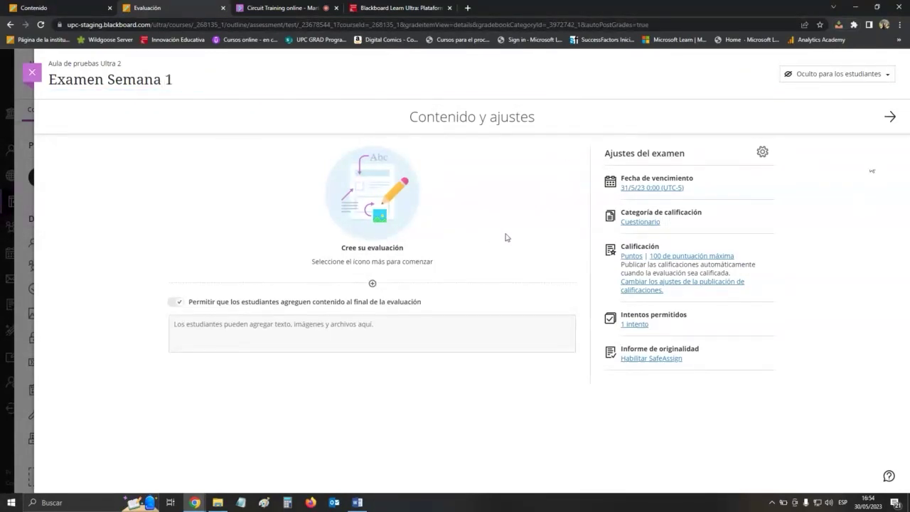
- Copy all the questions from the Banco de preguntas Innovación Educativa into the exam by reusing questions
left_click(373, 285)
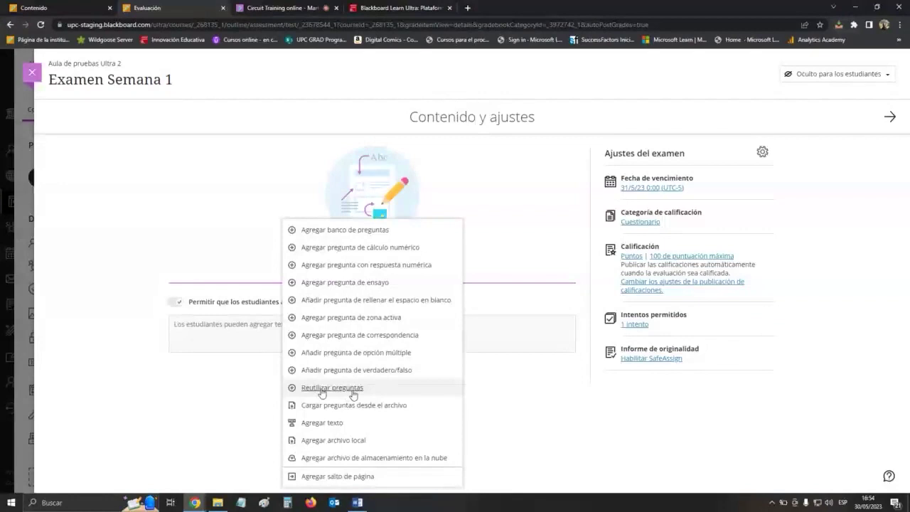
left_click(320, 391)
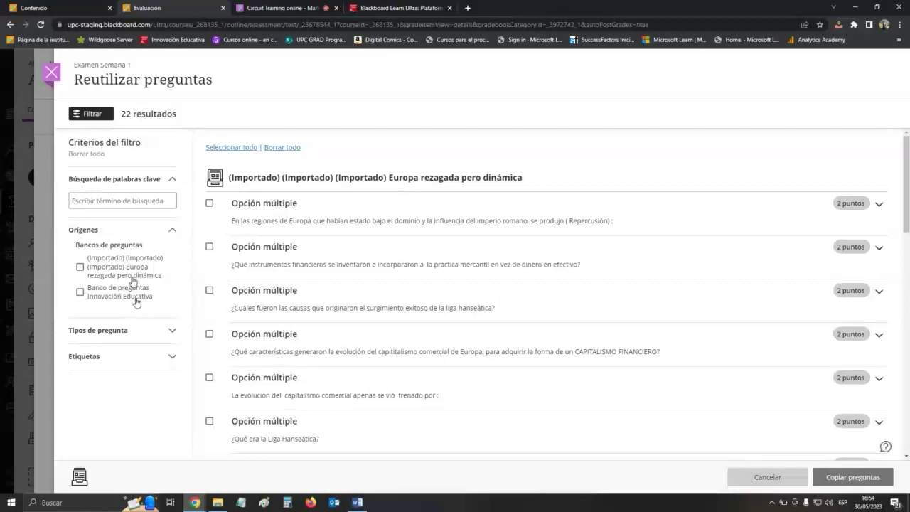
left_click(80, 292)
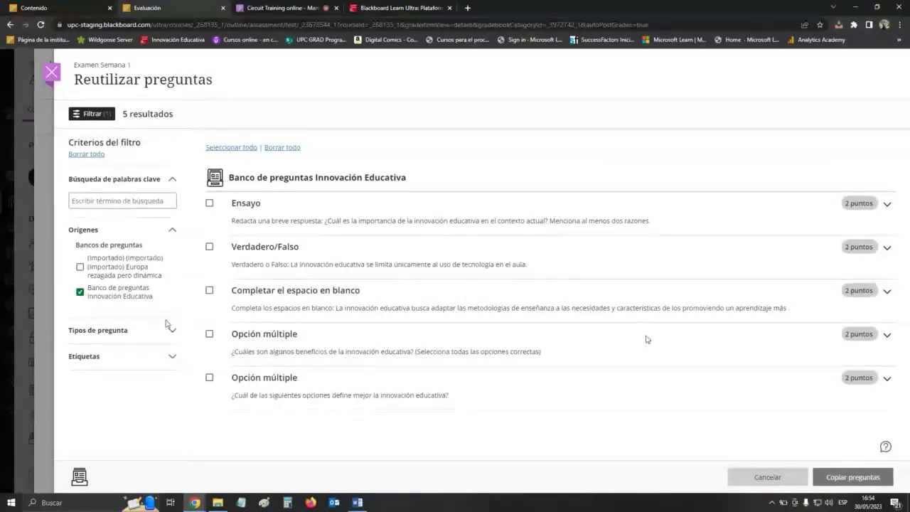
left_click(239, 148)
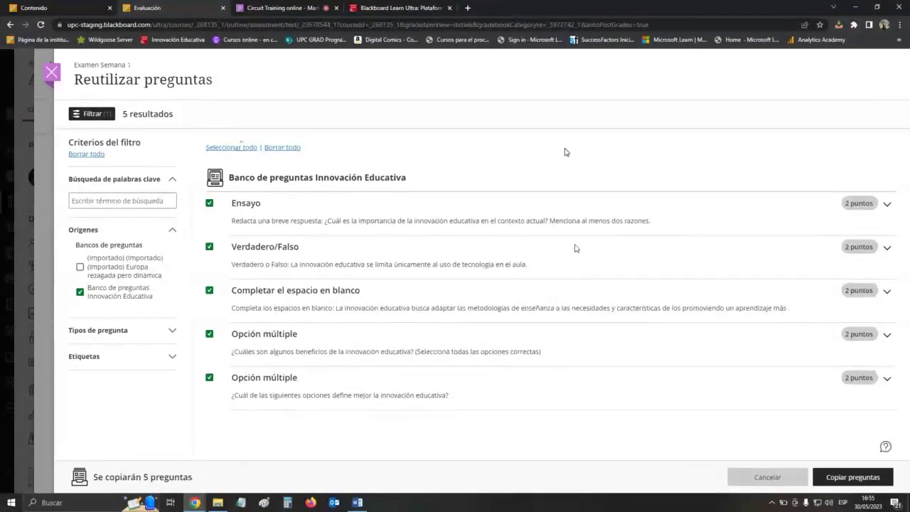
left_click(865, 477)
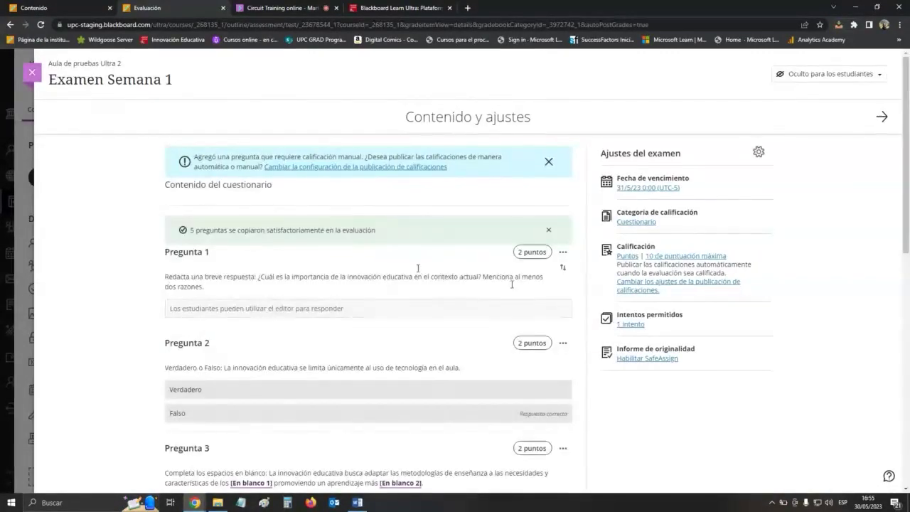
- Review the copied questions and check the exam's maximum score
scroll(426, 273, "down", 8)
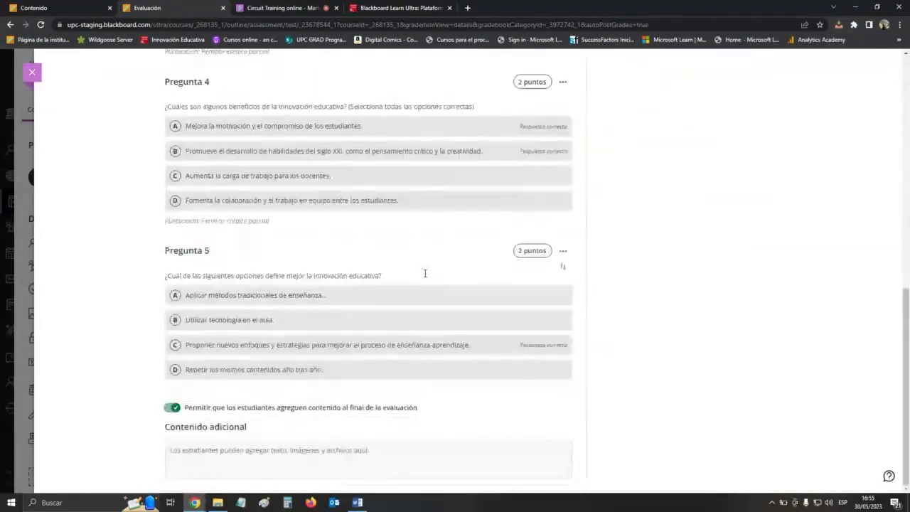
scroll(425, 273, "up", 7)
scroll(424, 277, "down", 4)
scroll(424, 277, "up", 4)
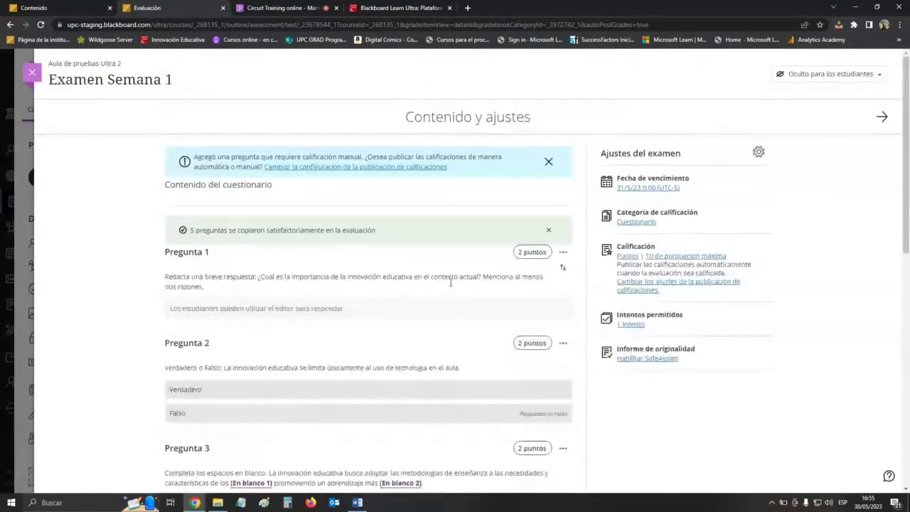
left_click_drag(742, 258, 644, 256)
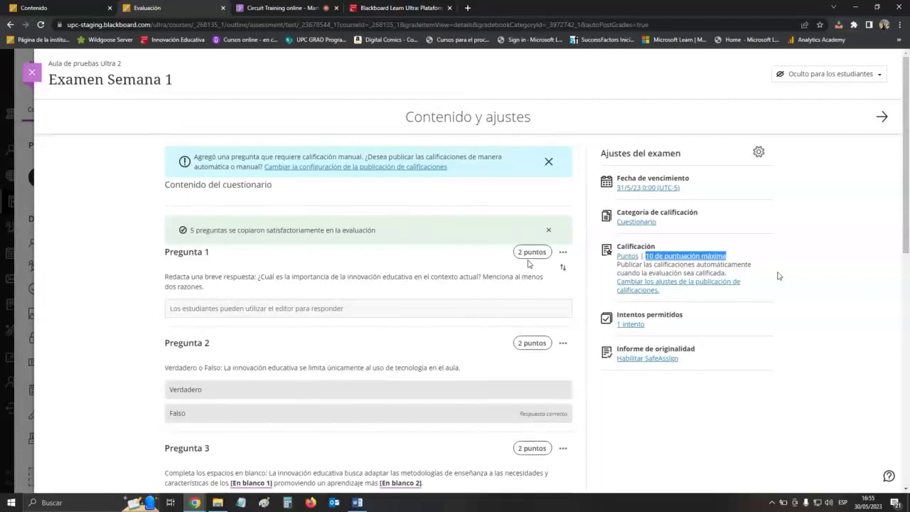
left_click(873, 273)
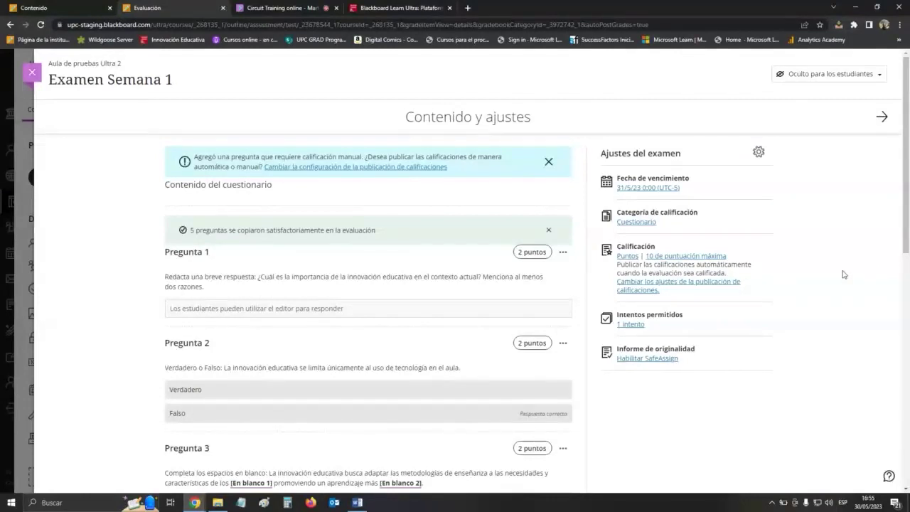
- Add a question bank after Pregunta 5 with all the questions from the imported Europa rezagada pero dinámica bank
scroll(806, 246, "down", 10)
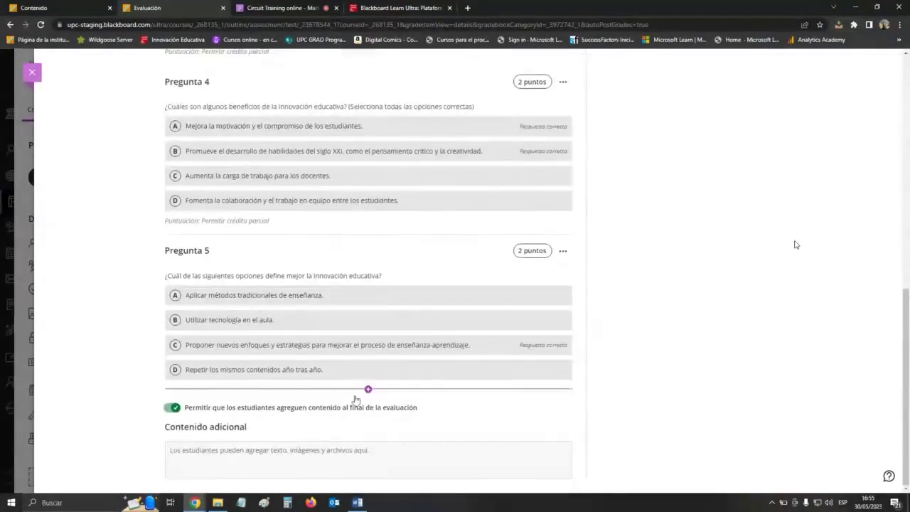
left_click(370, 389)
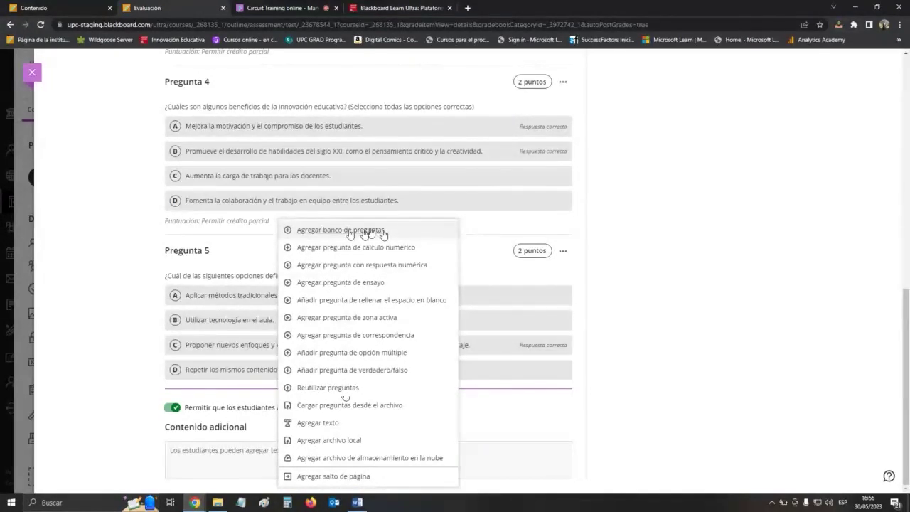
left_click(382, 235)
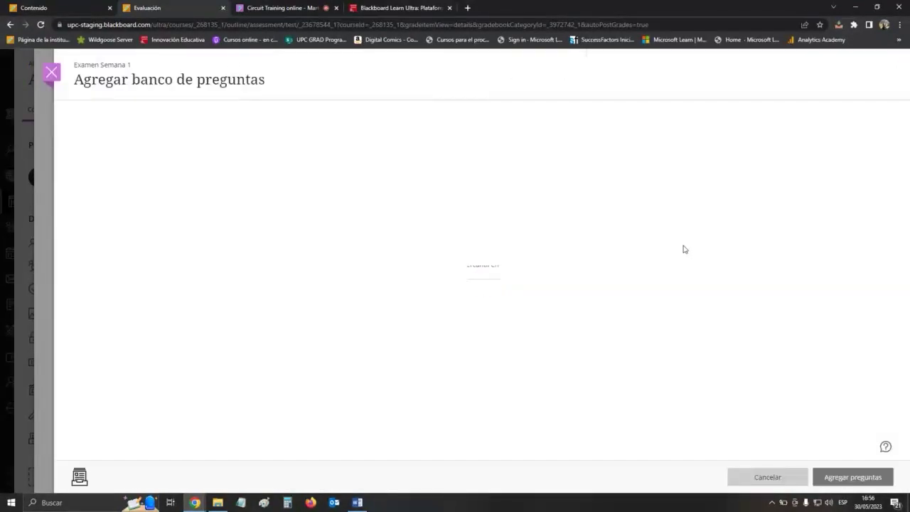
left_click(81, 267)
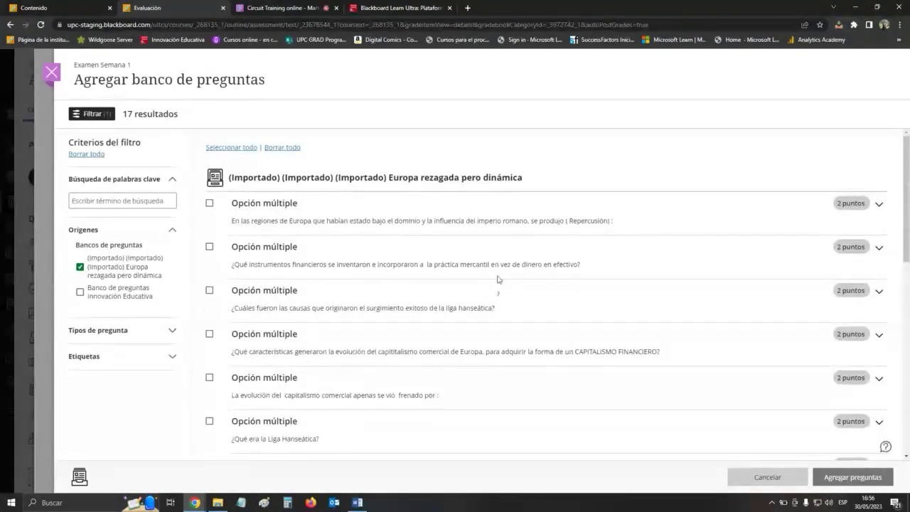
scroll(719, 292, "down", 8)
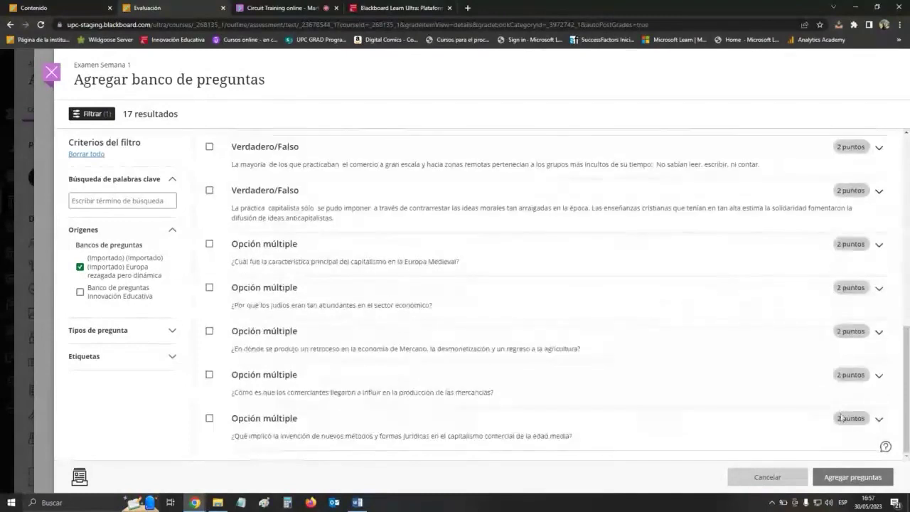
scroll(821, 400, "up", 10)
scroll(753, 334, "up", 2)
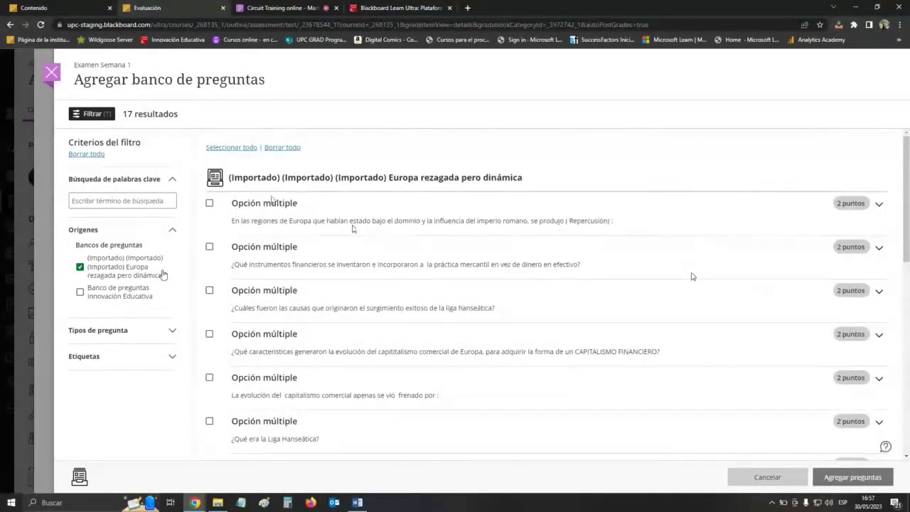
left_click(242, 148)
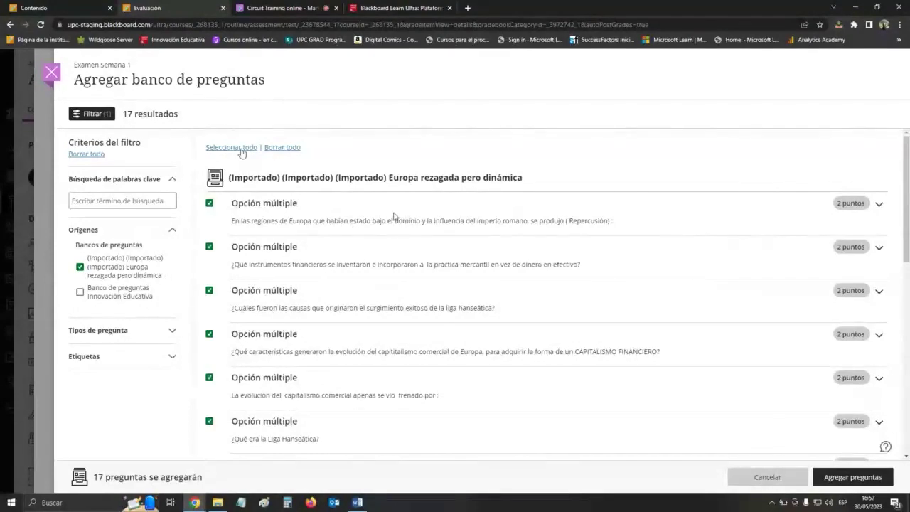
left_click(846, 477)
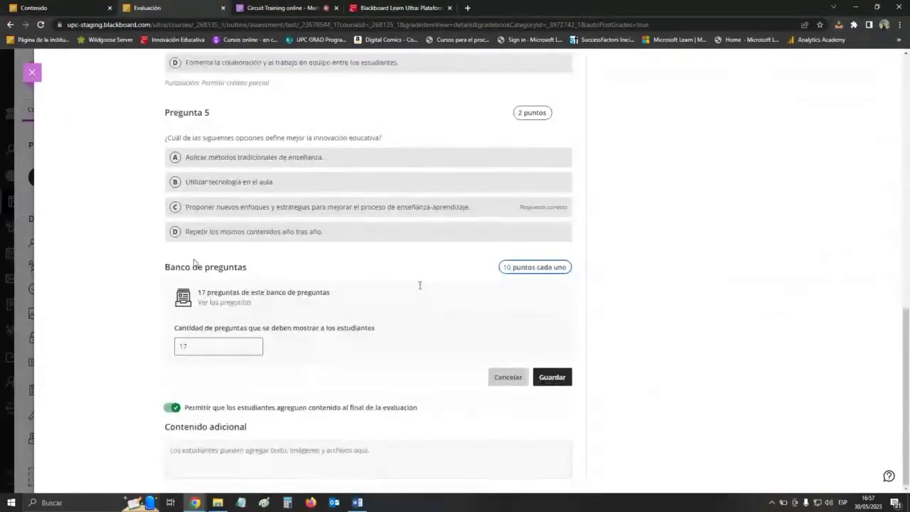
- Set the question bank to show students 10 questions worth 2 points each and save it
left_click(204, 348)
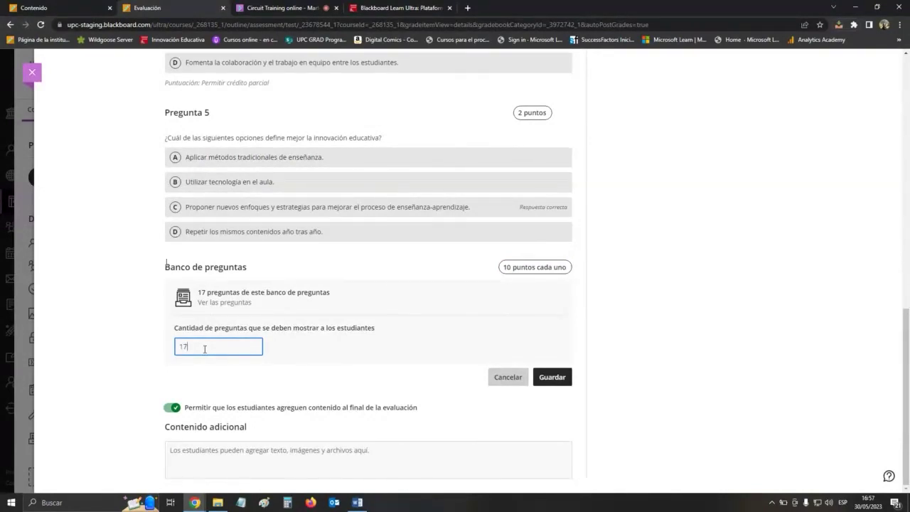
key("BackSpace")
type("0")
left_click(509, 268)
key("BackSpace")
key("BackSpace")
type("2")
left_click(653, 277)
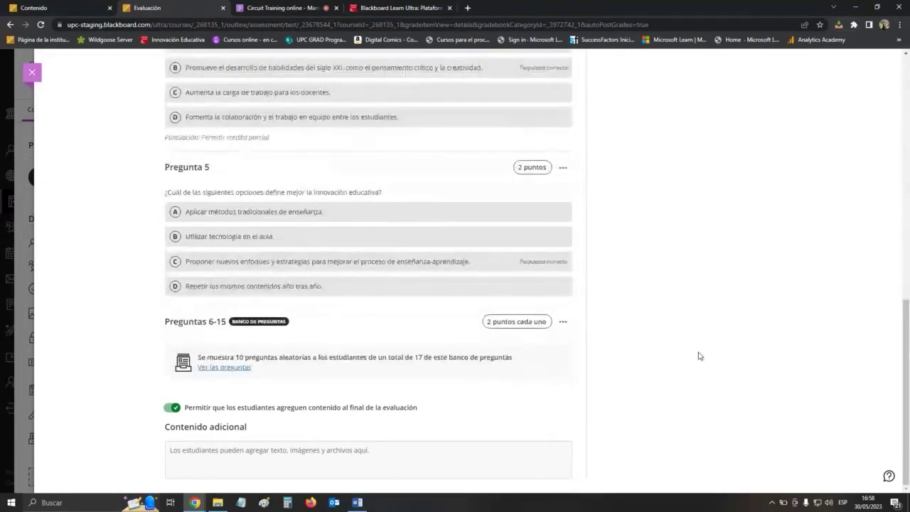
- Examine the exam's five individual questions, the question bank block and the maximum score
scroll(698, 355, "up", 10)
scroll(530, 363, "down", 4)
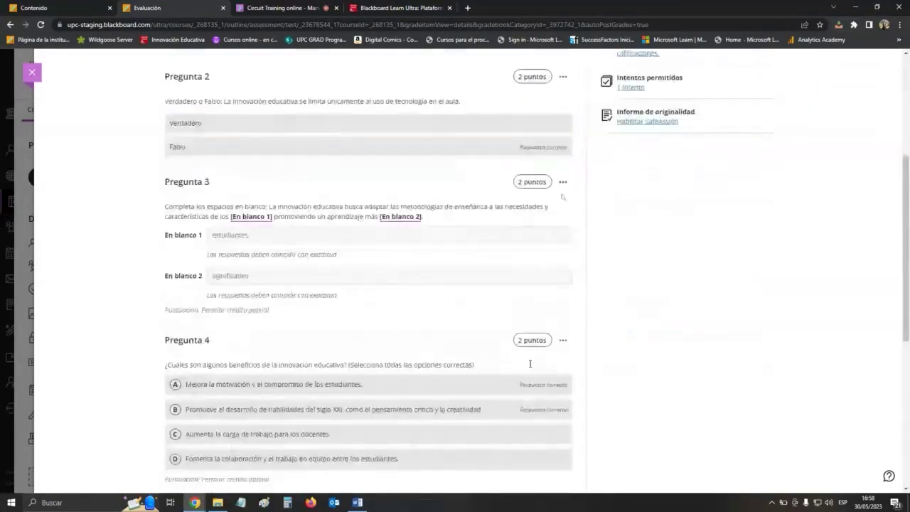
scroll(529, 364, "down", 5)
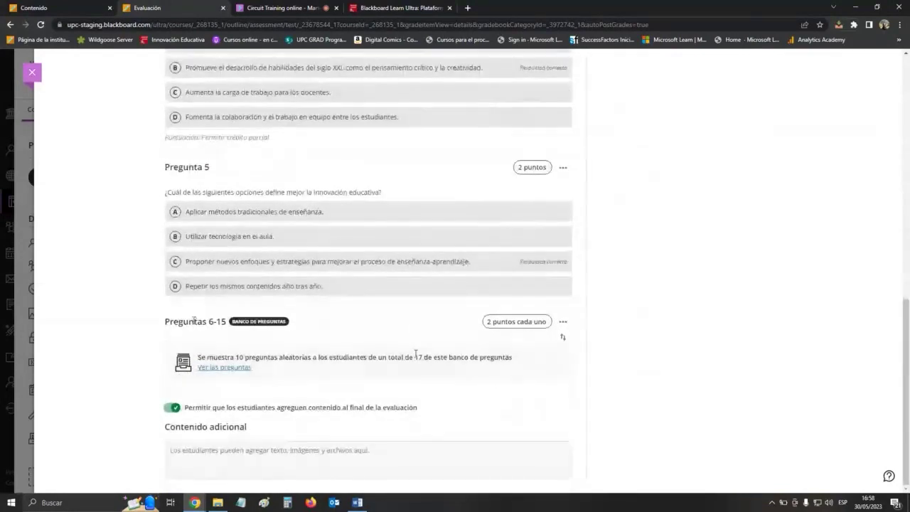
scroll(470, 310, "up", 1)
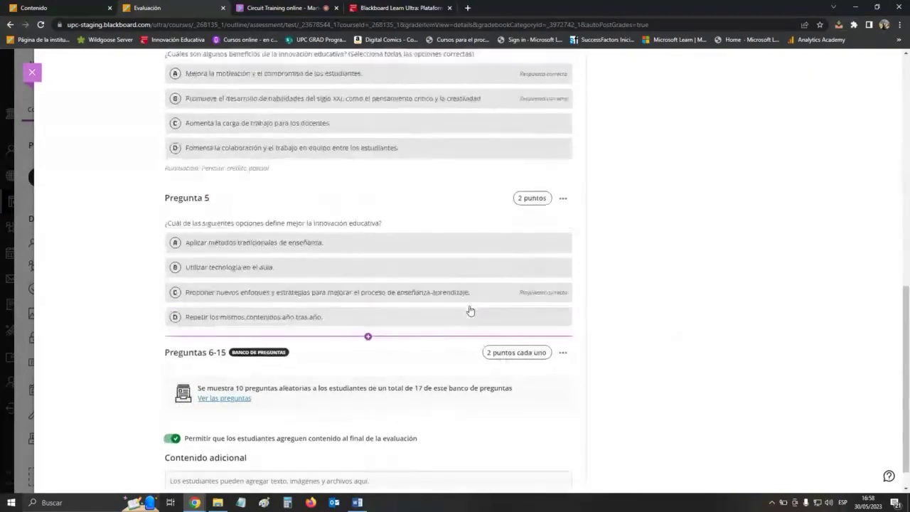
scroll(469, 310, "up", 10)
scroll(466, 310, "down", 10)
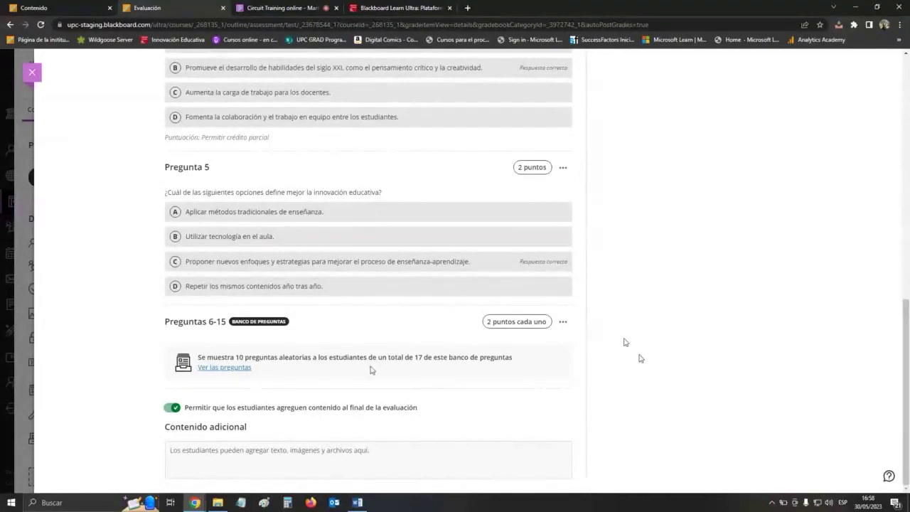
scroll(644, 364, "up", 15)
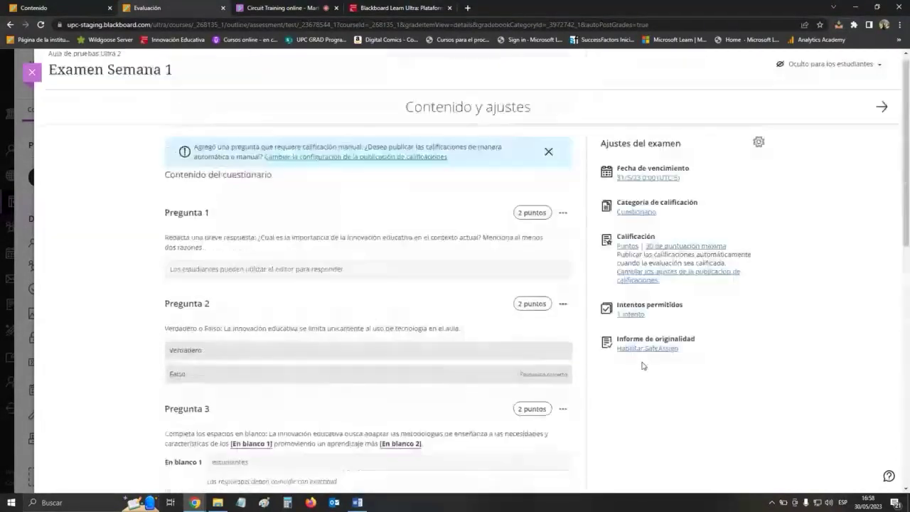
scroll(362, 311, "down", 5)
scroll(384, 331, "up", 4)
scroll(384, 331, "down", 8)
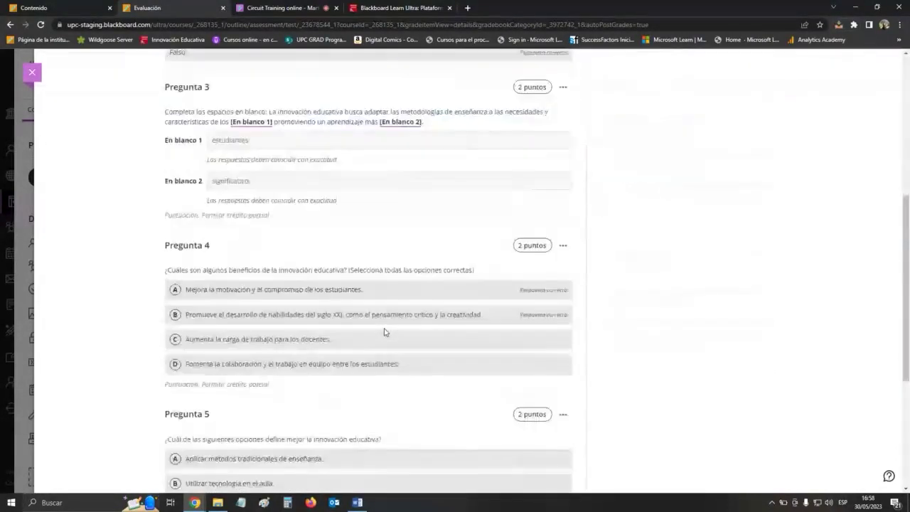
scroll(451, 315, "up", 10)
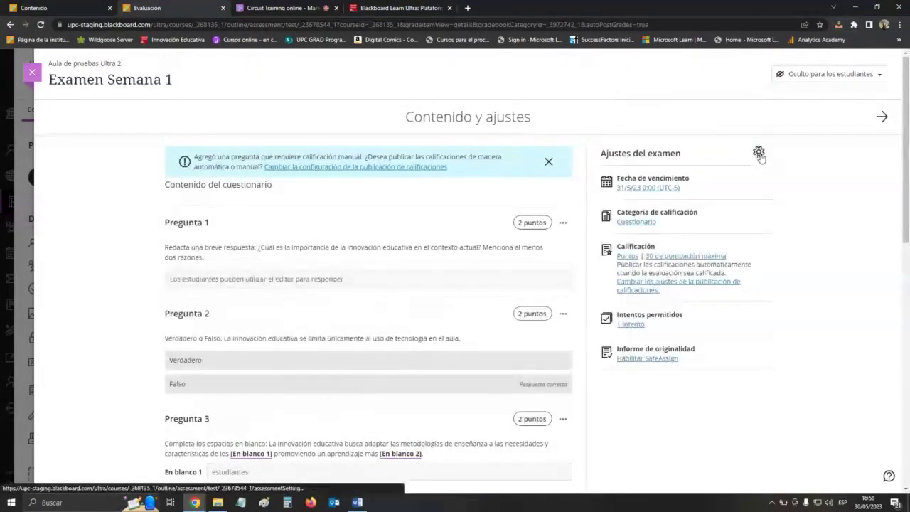
- Open the exam settings and examine the due date and late submission options
left_click(758, 154)
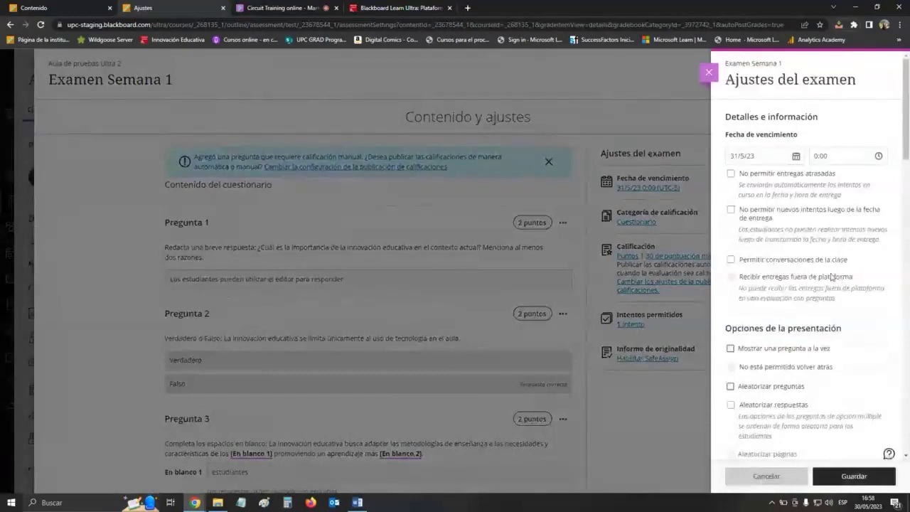
mouse_move(906, 126)
left_mouse_down()
mouse_move(906, 421)
mouse_move(908, 119)
left_mouse_up()
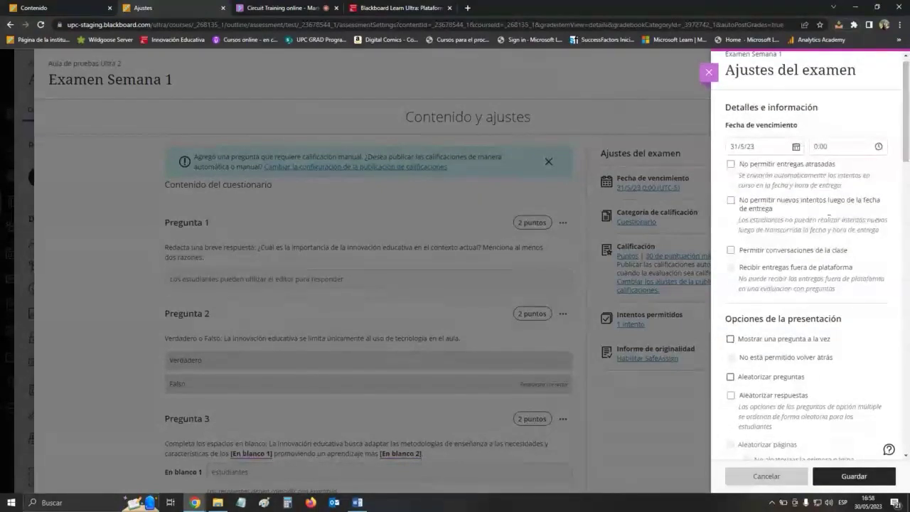
left_click(835, 206)
left_click_drag(907, 145, 908, 126)
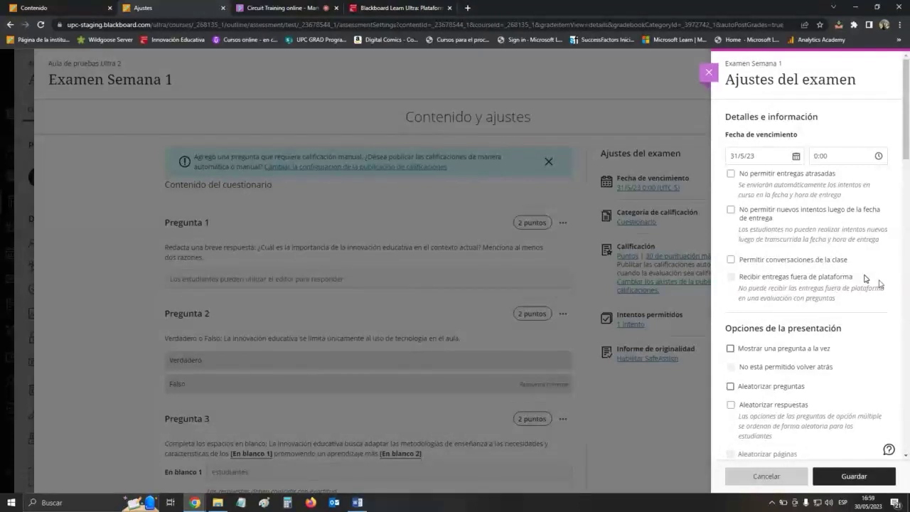
left_click(846, 261)
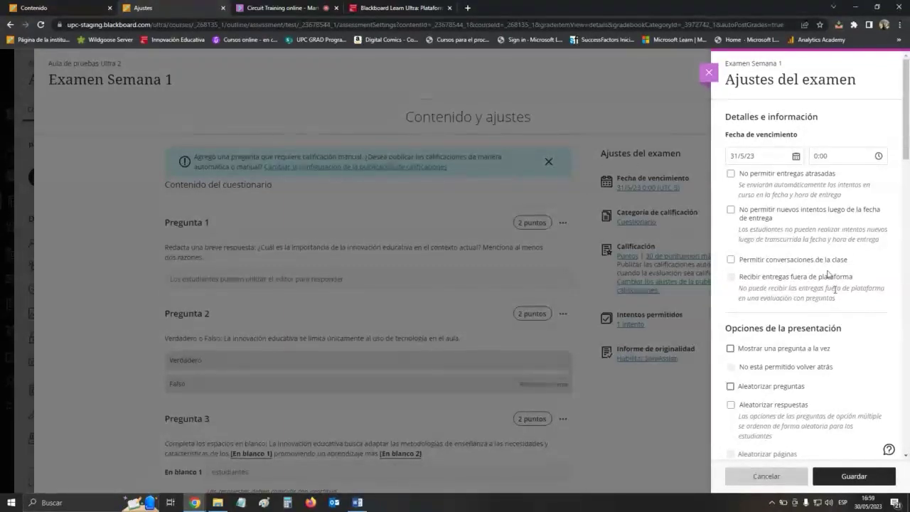
- Set the exam's due date to 4/6/23 at 23:59 and disallow new attempts after the due date
left_click(796, 157)
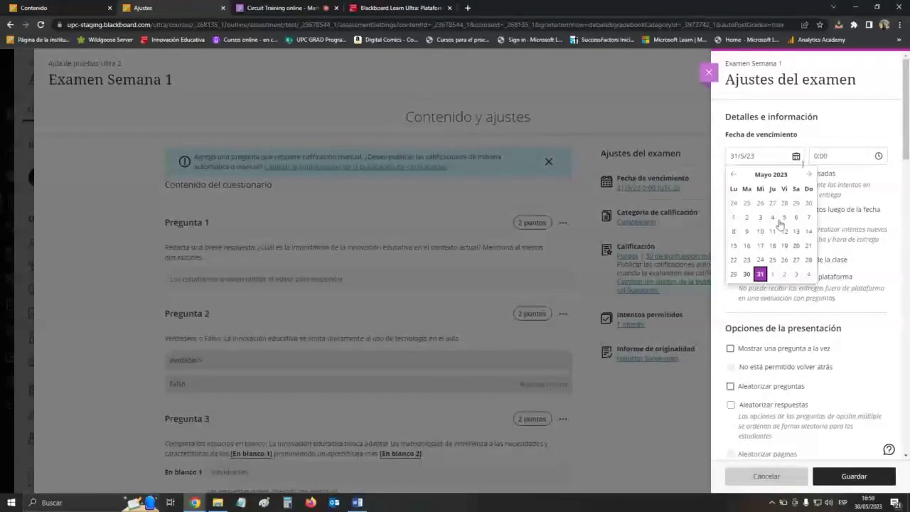
left_click(808, 273)
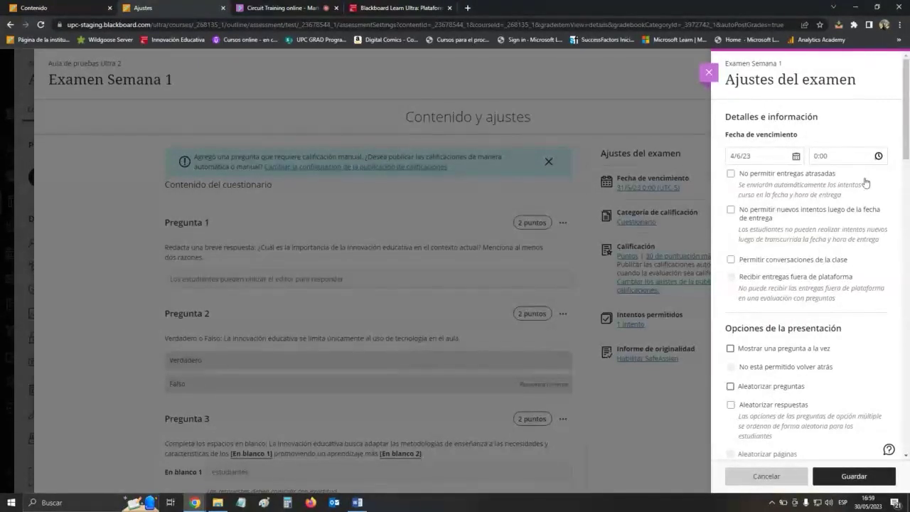
left_click(835, 157)
type("23")
left_click(866, 213)
type("59")
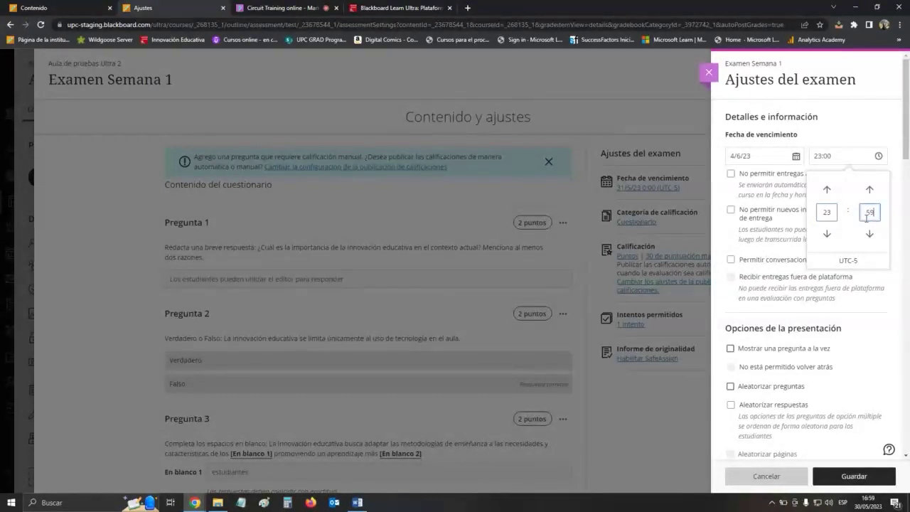
left_click(873, 116)
left_click(730, 209)
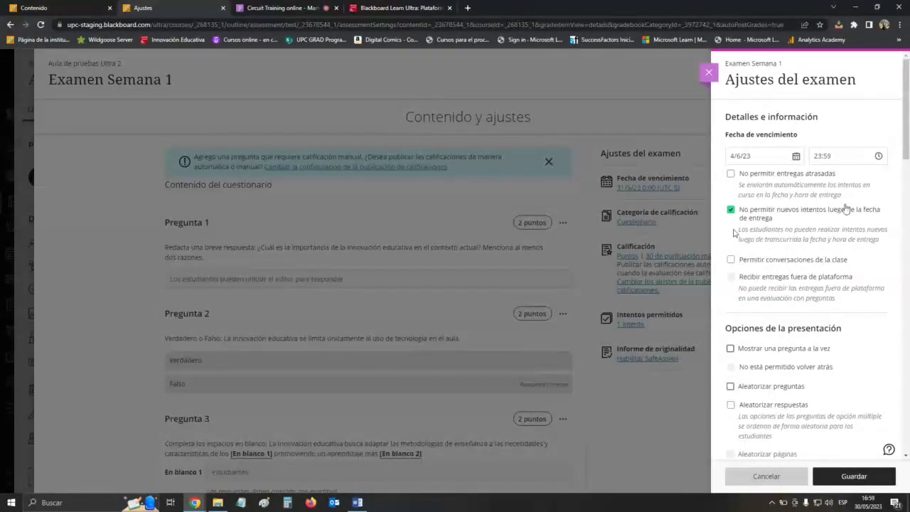
scroll(802, 167, "down", 1)
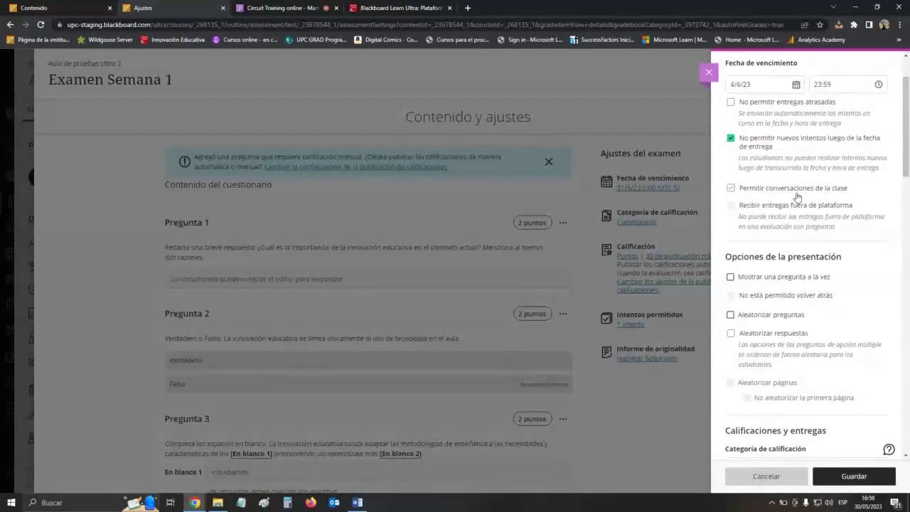
- Turn on showing one question at a time and randomizing the questions in the exam settings, and save them
scroll(800, 185, "down", 1)
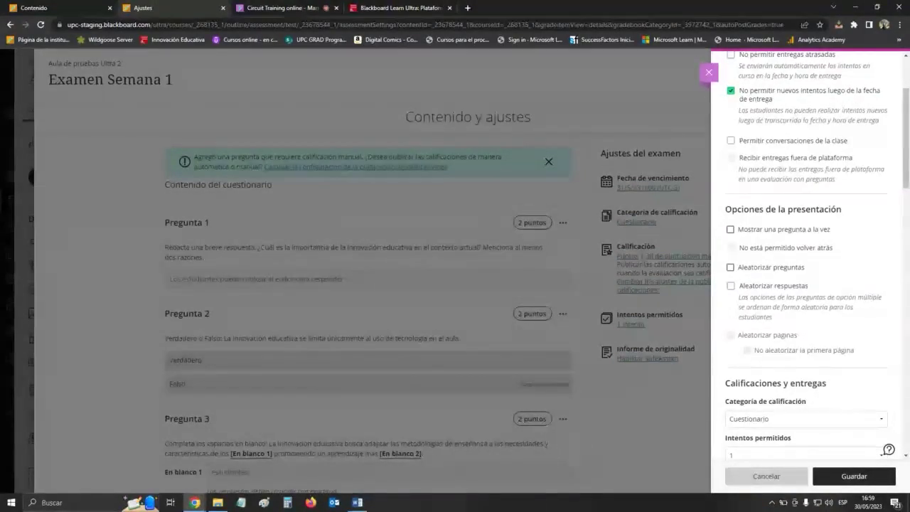
scroll(827, 167, "down", 1)
scroll(827, 166, "up", 1)
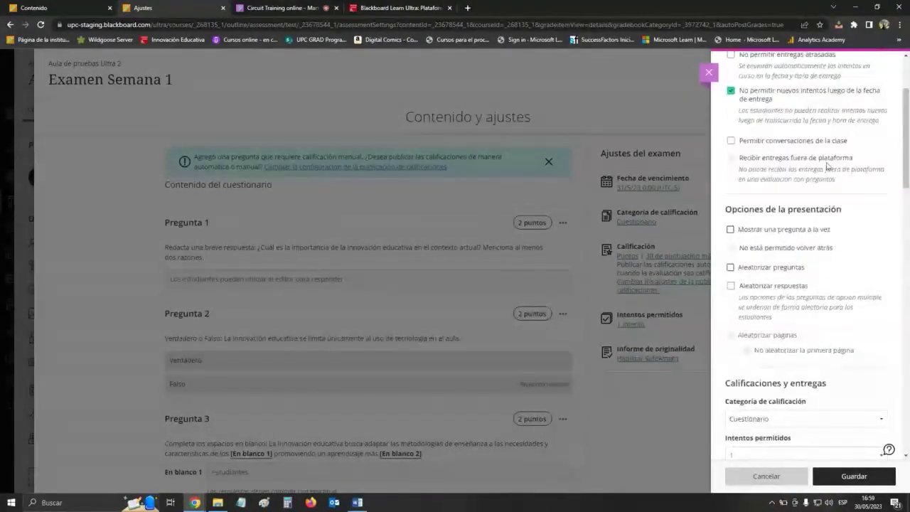
scroll(826, 165, "down", 1)
scroll(846, 173, "down", 1)
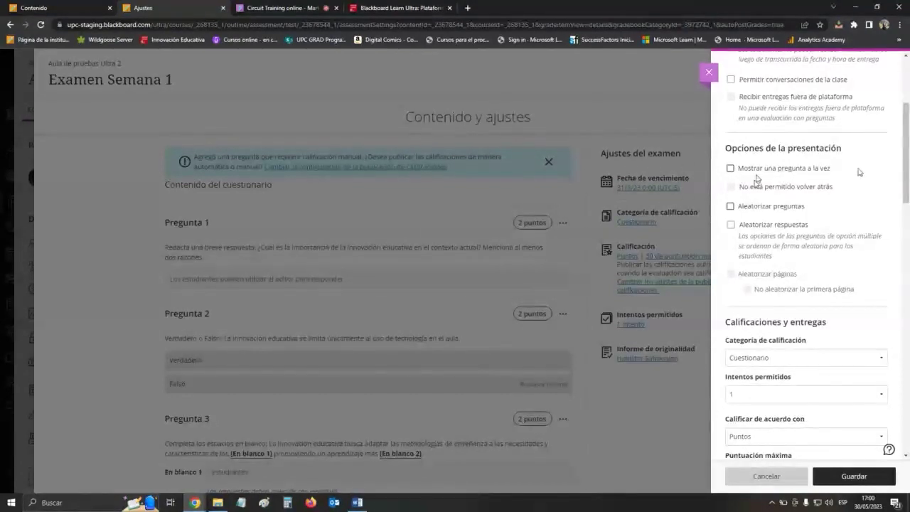
scroll(755, 170, "down", 1)
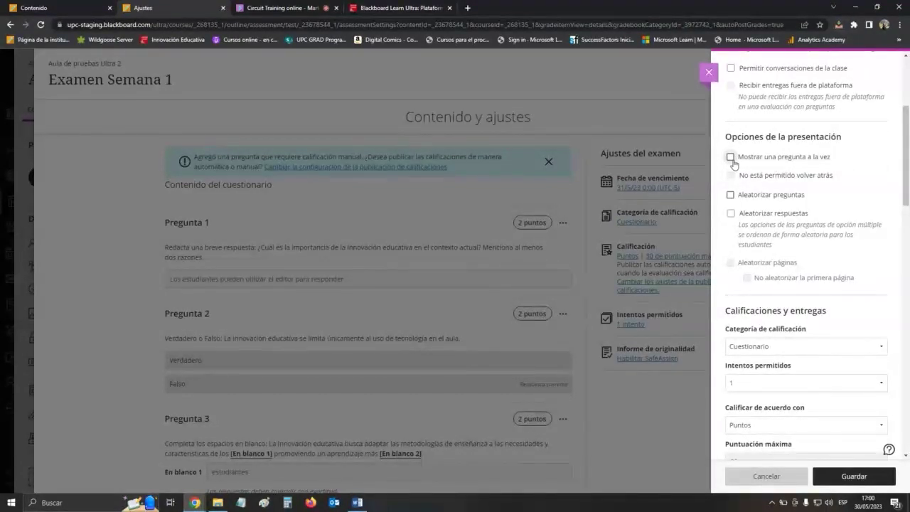
left_click(753, 215)
left_click(729, 157)
left_click(735, 213)
left_click(730, 195)
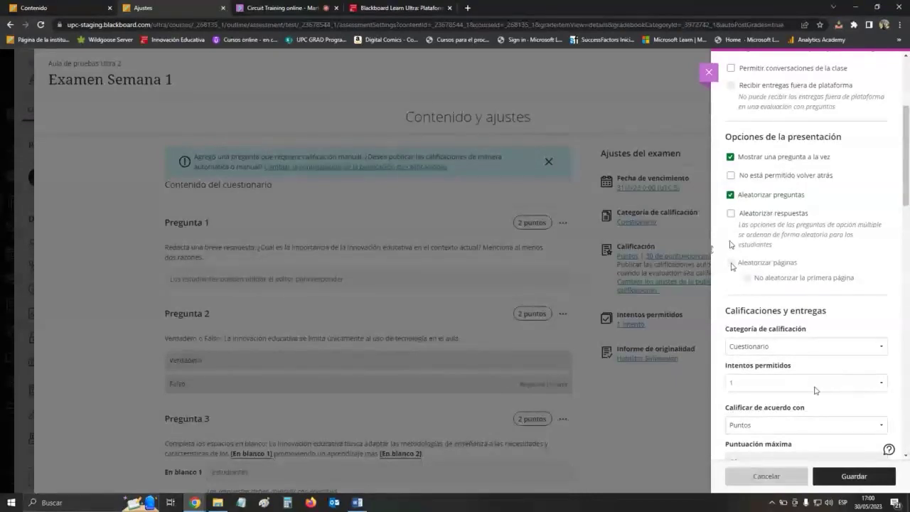
left_click(853, 476)
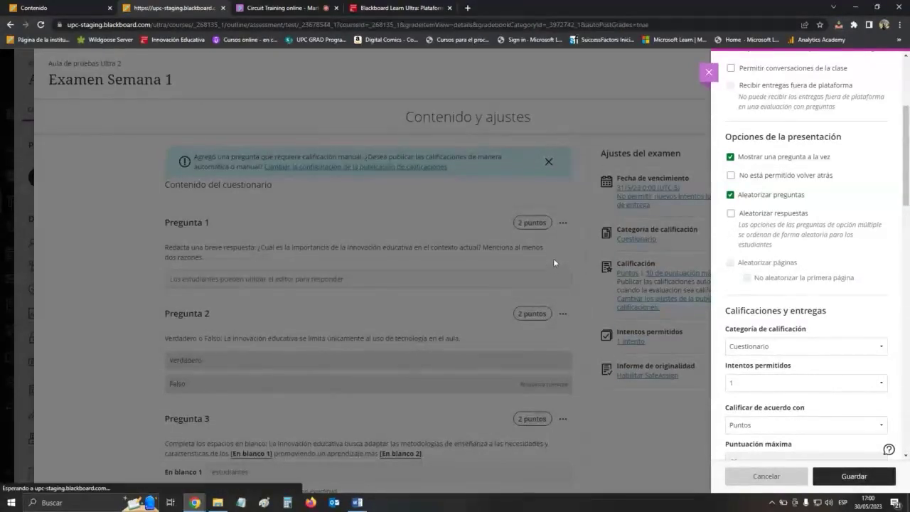
- Edit the question bank block after Pregunta 5 to show students 5 questions and save it
scroll(430, 226, "down", 2)
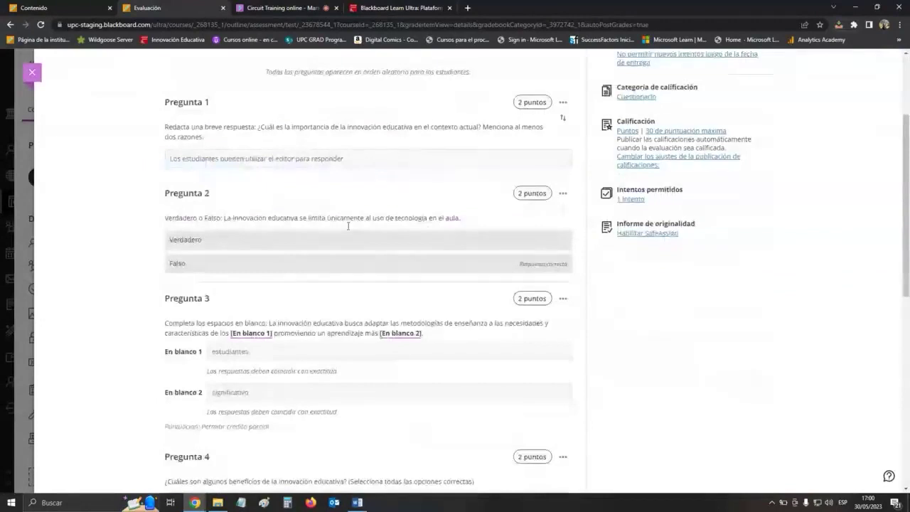
scroll(349, 225, "down", 6)
scroll(348, 232, "down", 1)
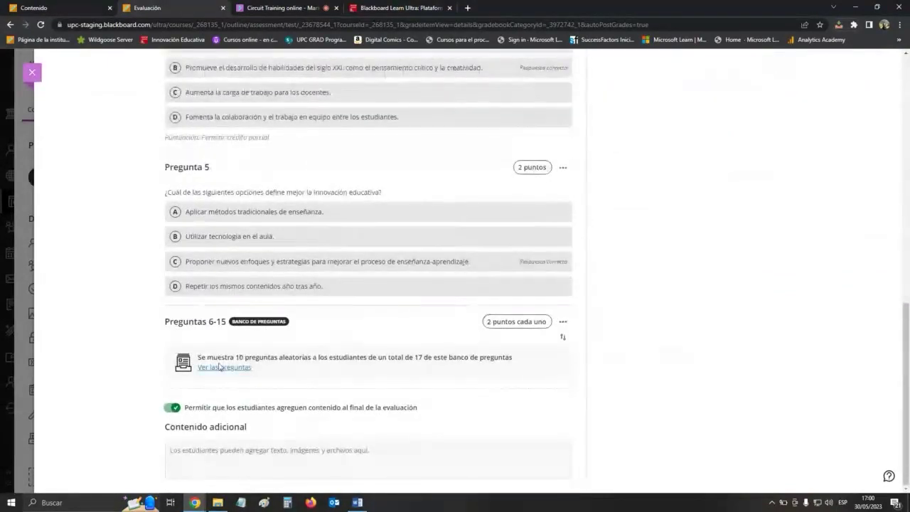
left_click(562, 322)
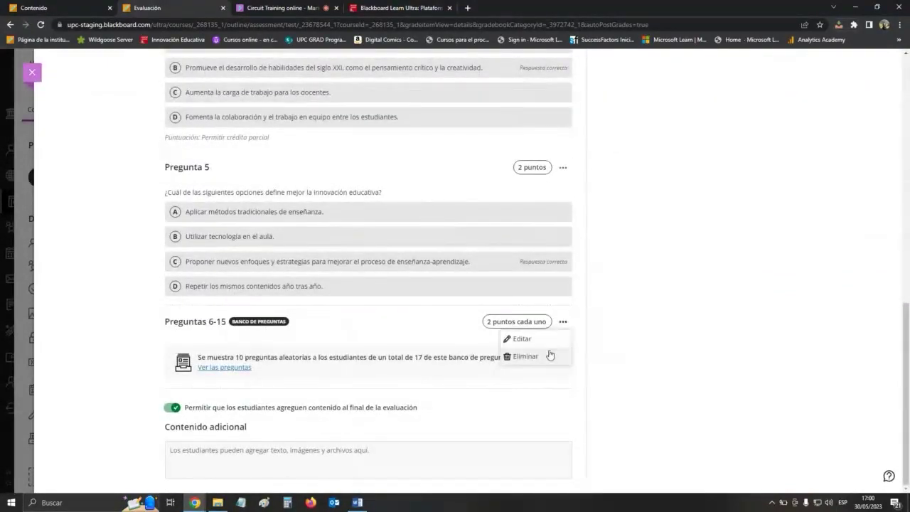
left_click(546, 343)
left_click(198, 402)
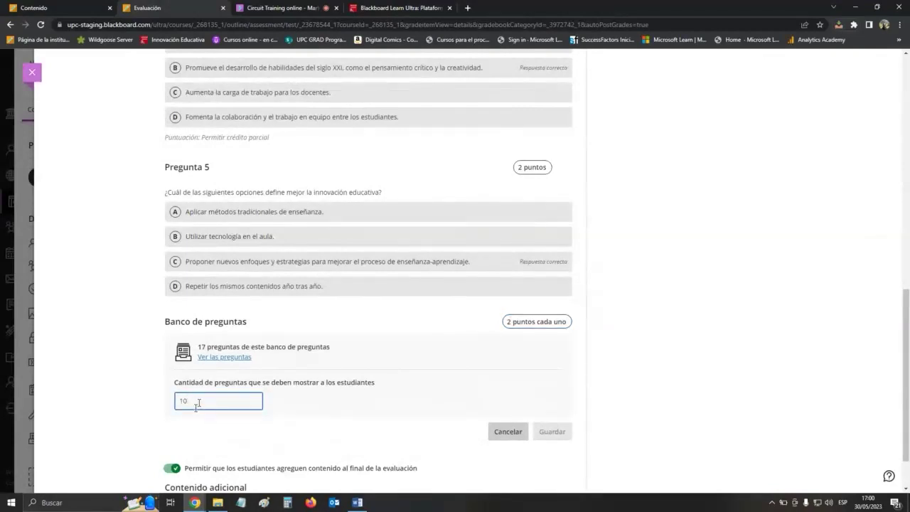
key("BackSpace")
key("BackSpace")
type("0")
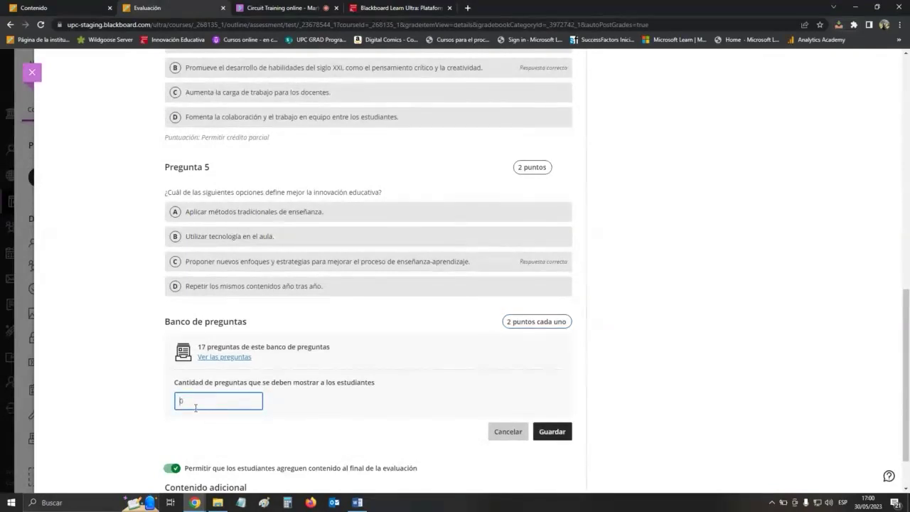
key("BackSpace")
type("5")
left_click(552, 431)
- Examine the exam's questions, the question bank block and the maximum score
scroll(553, 415, "up", 6)
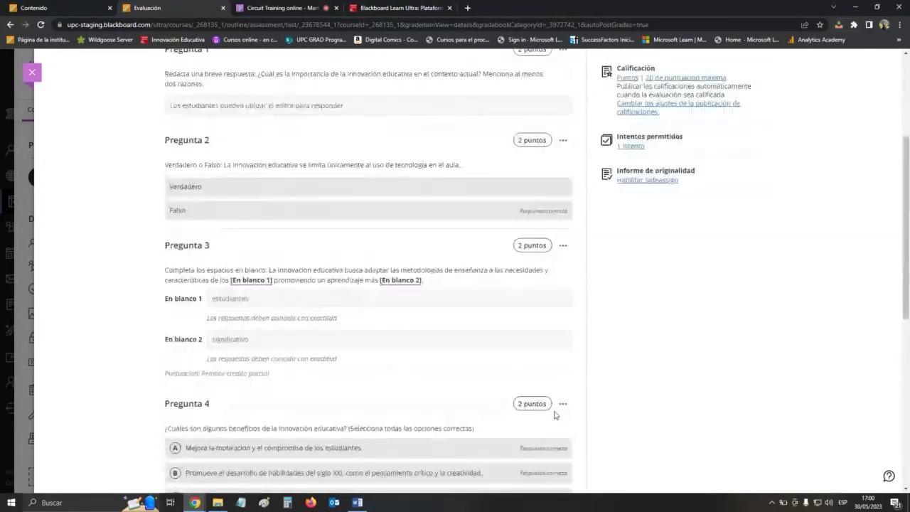
scroll(555, 416, "up", 1)
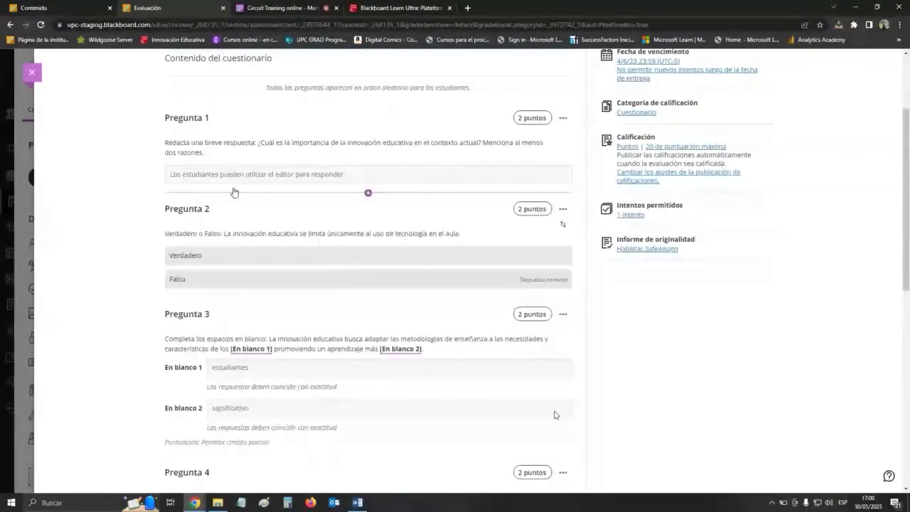
scroll(308, 223, "down", 4)
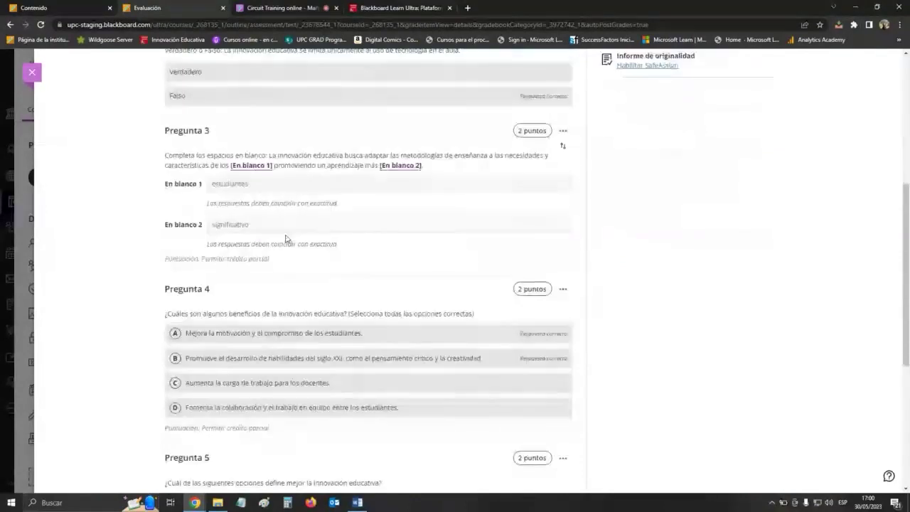
scroll(402, 250, "down", 2)
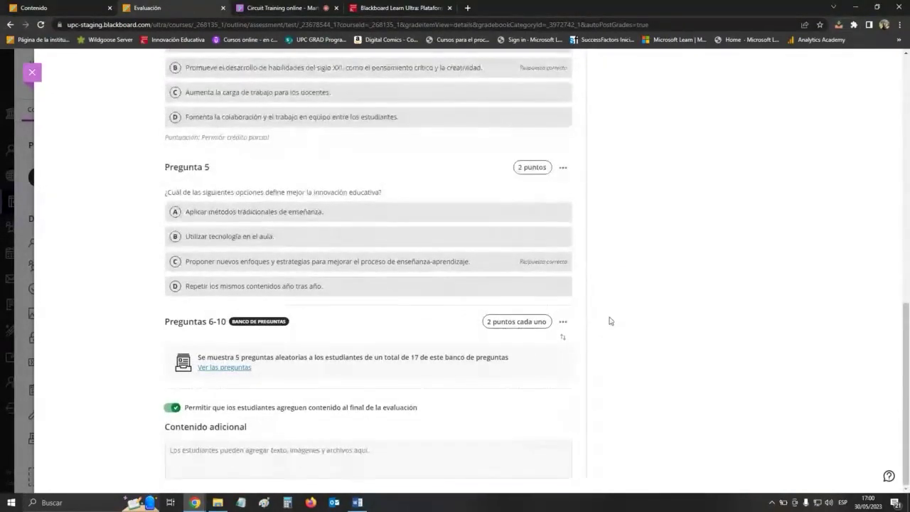
scroll(609, 319, "up", 3)
scroll(609, 321, "up", 1)
scroll(672, 284, "up", 6)
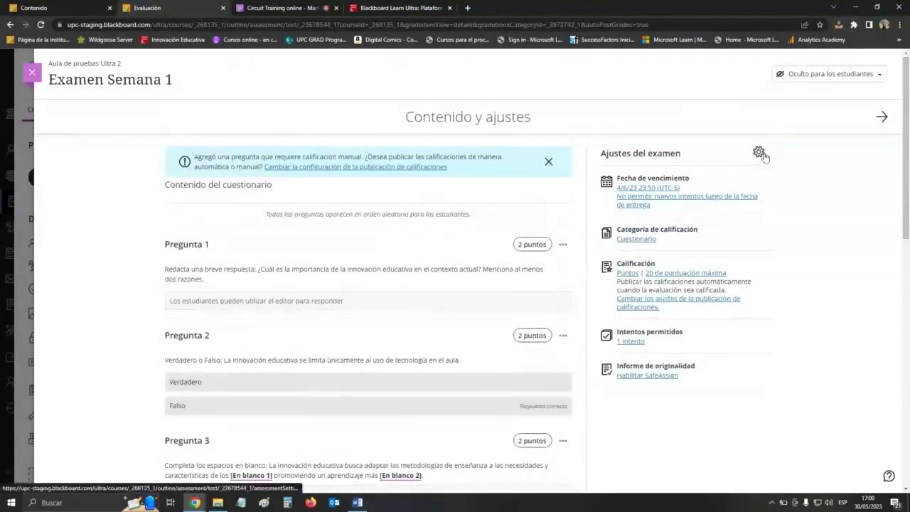
- Reopen the exam settings and turn on randomizing the answers
left_click(761, 154)
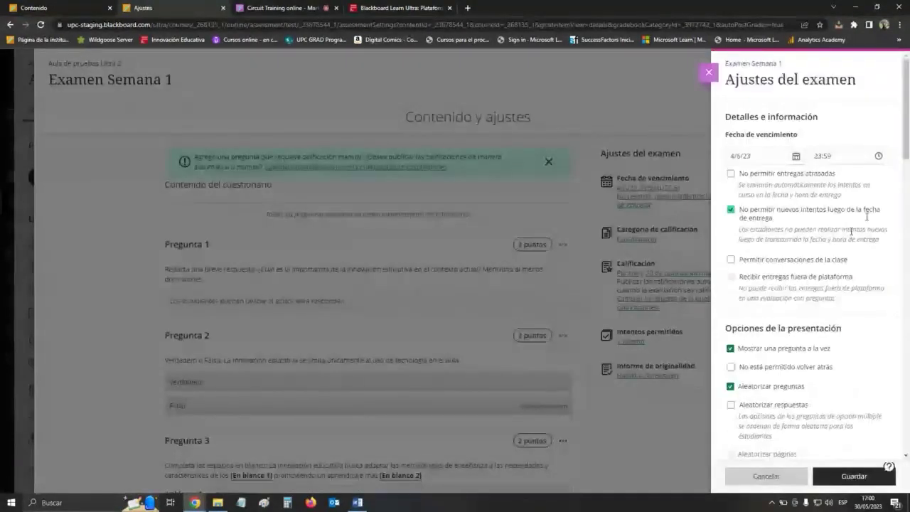
scroll(866, 216, "down", 3)
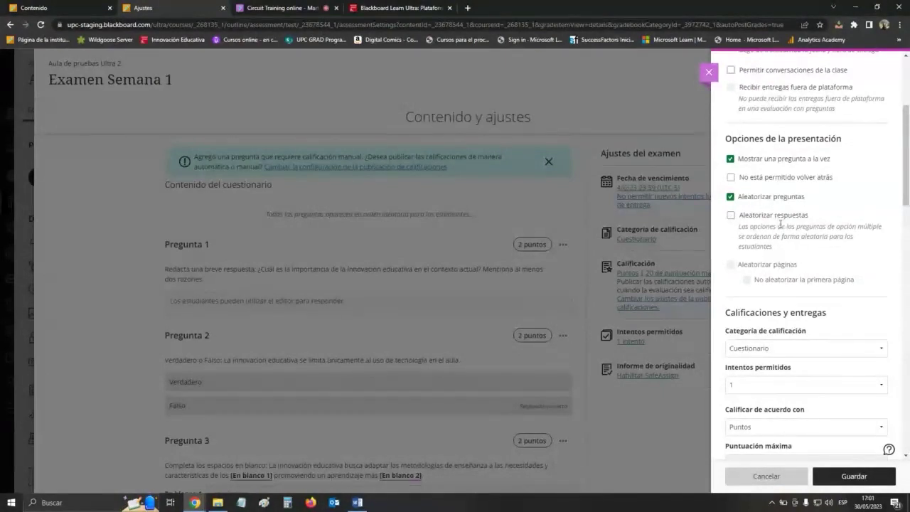
left_click(740, 219)
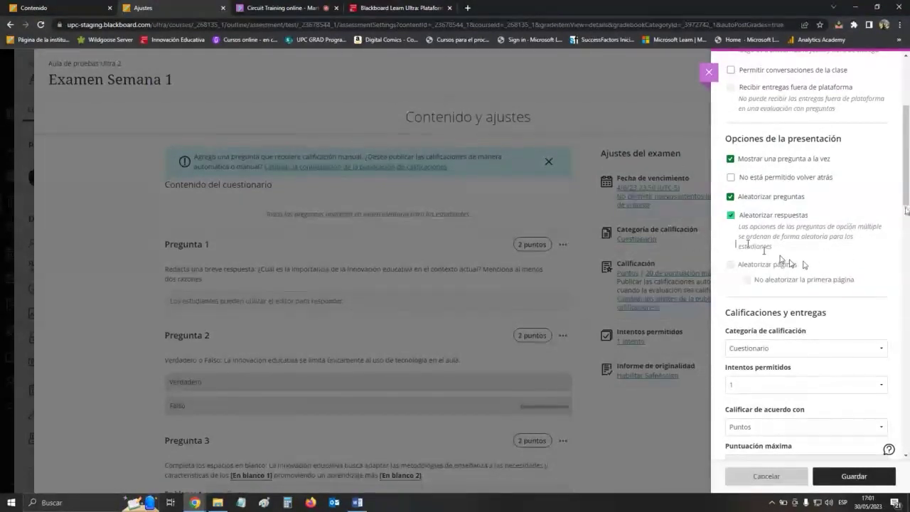
- Set the exam's allowed attempts to 2 in the grading and submissions settings
scroll(789, 262, "down", 1)
scroll(853, 213, "up", 1)
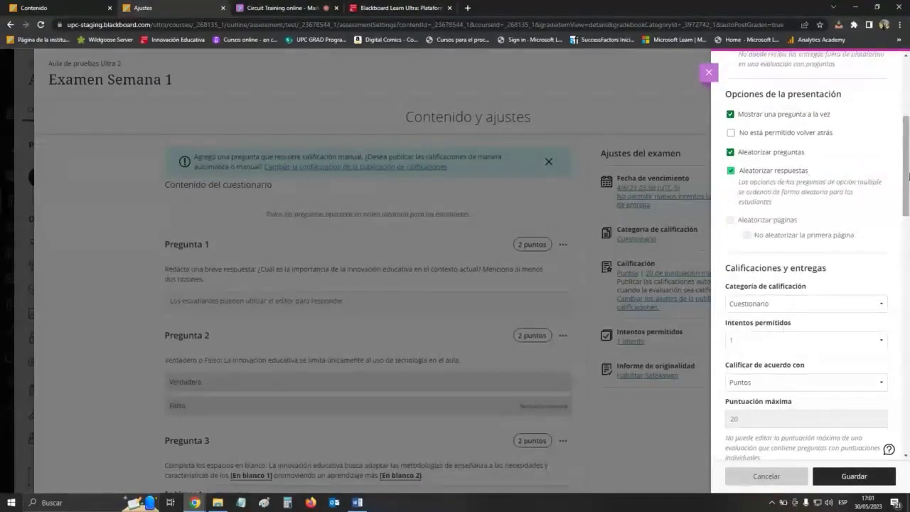
scroll(853, 213, "down", 2)
scroll(901, 153, "up", 1)
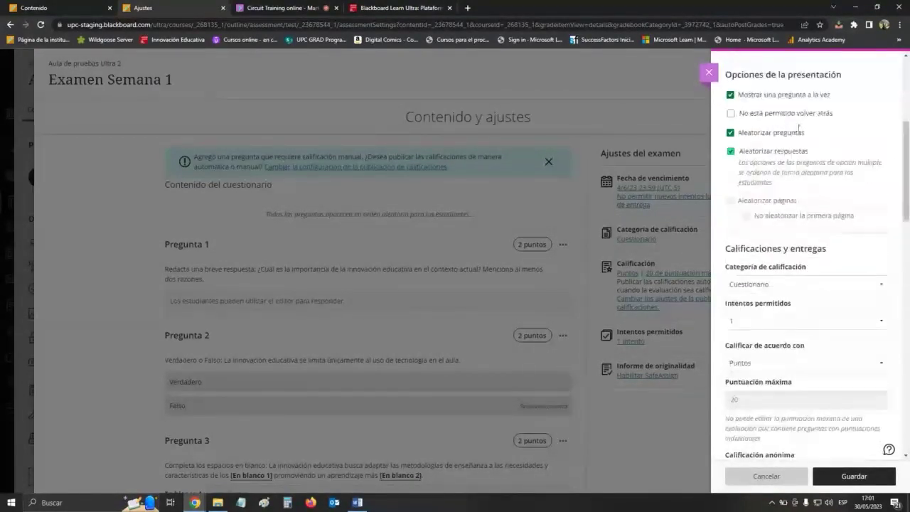
scroll(898, 144, "down", 1)
scroll(903, 194, "down", 1)
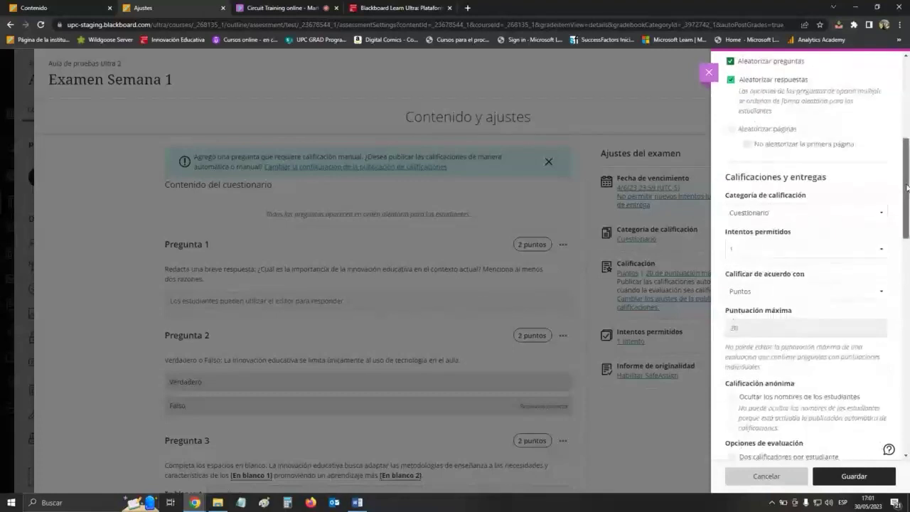
scroll(902, 193, "down", 1)
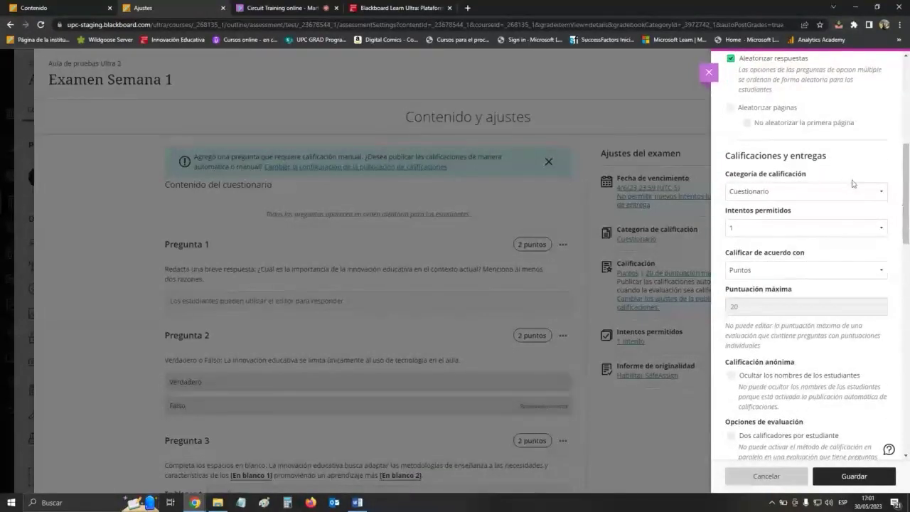
scroll(908, 181, "down", 1)
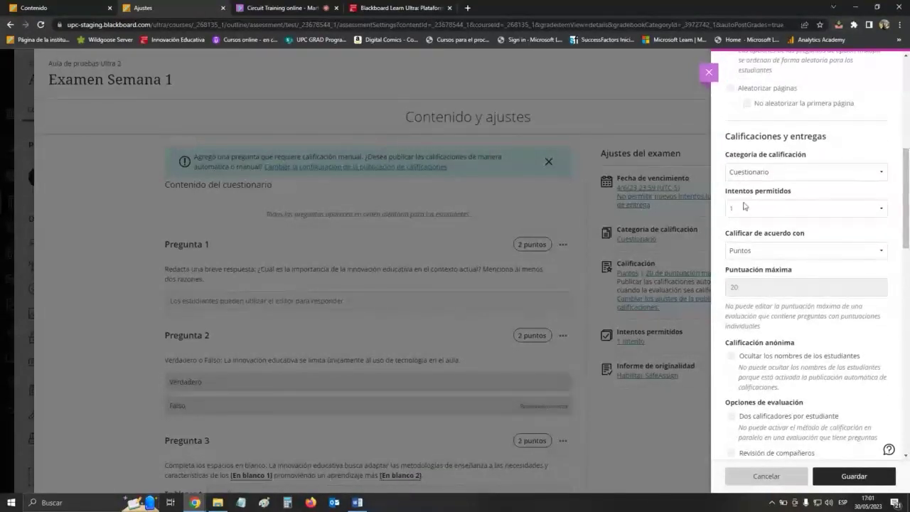
left_click(809, 172)
left_click(743, 195)
left_click(784, 205)
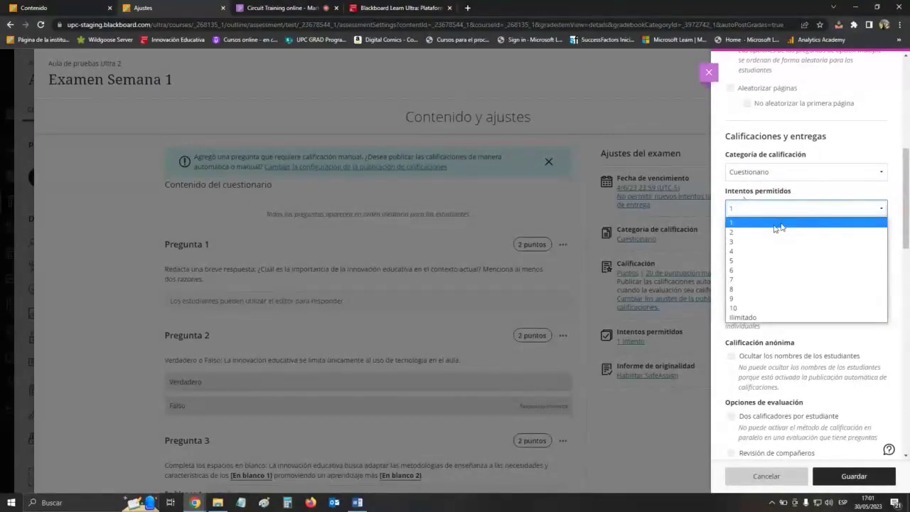
left_click(774, 228)
left_click(784, 210)
left_click(771, 231)
- Set the attempts to be graded by "Intento con la calificación más alta"
scroll(907, 200, "down", 1)
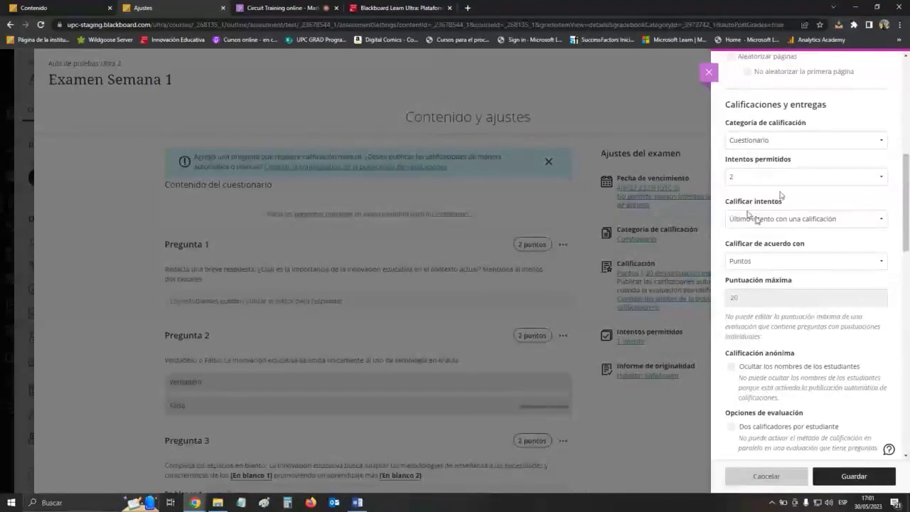
left_click(833, 224)
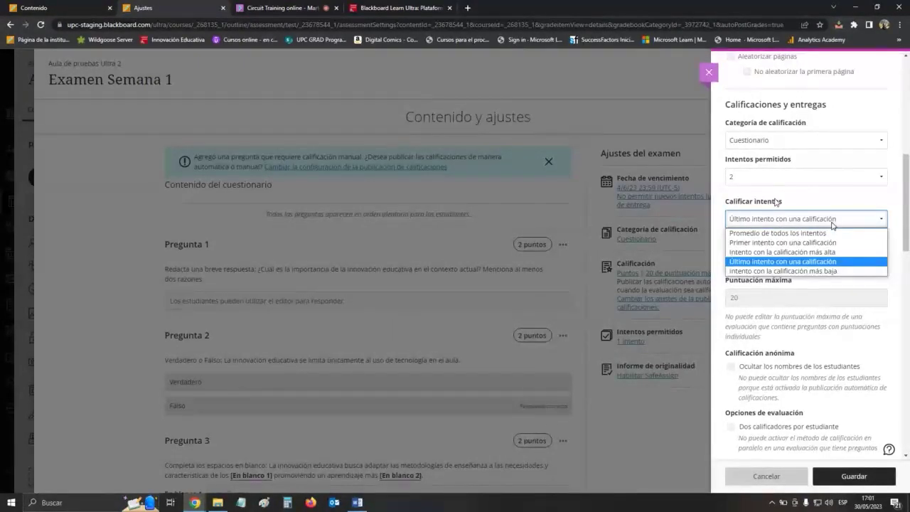
left_click(832, 265)
left_click(838, 224)
left_click(830, 253)
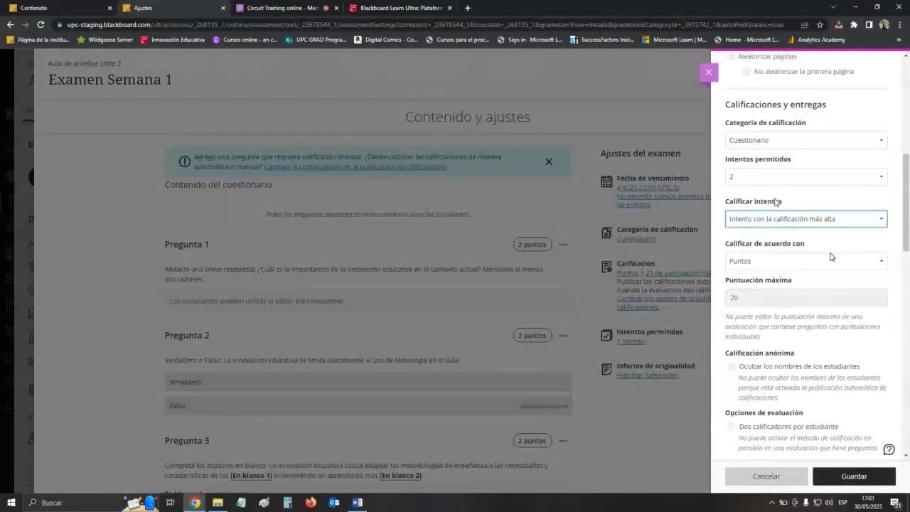
- Examine the remaining exam settings for maximum score, anonymous grading, evaluation options, results, access code and time limit
scroll(833, 227, "down", 2)
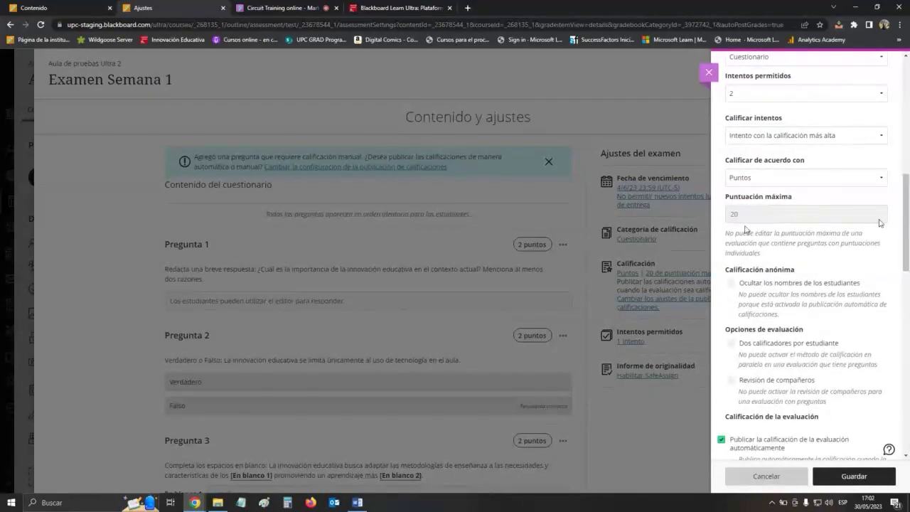
mouse_move(906, 211)
left_mouse_down()
mouse_move(906, 279)
mouse_move(906, 228)
left_mouse_up()
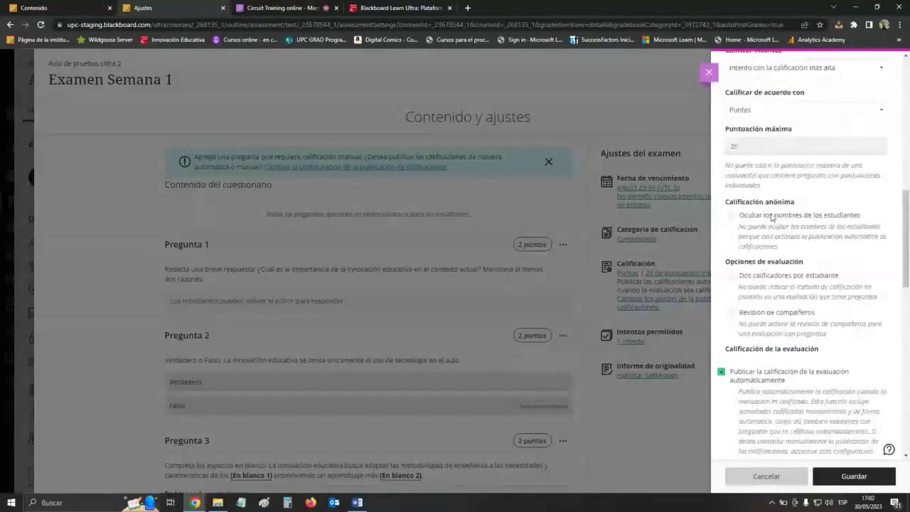
scroll(817, 214, "down", 1)
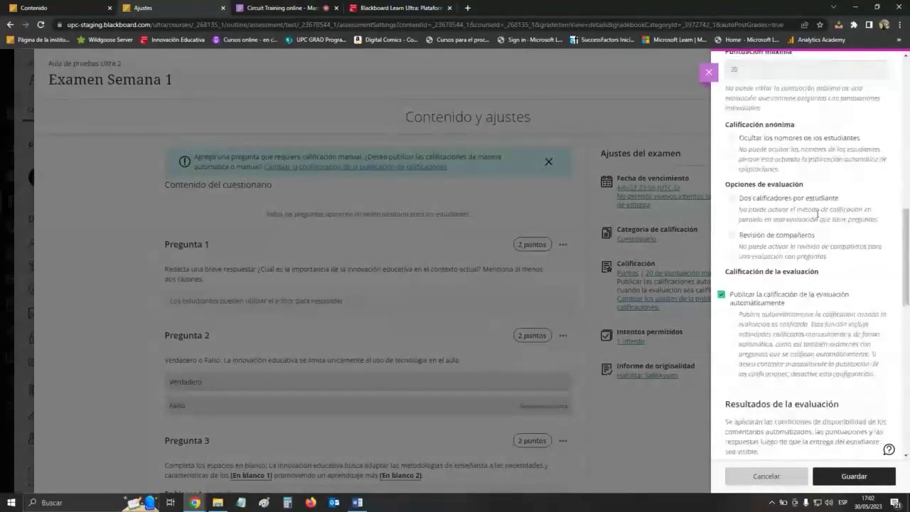
scroll(817, 213, "up", 1)
scroll(803, 227, "down", 2)
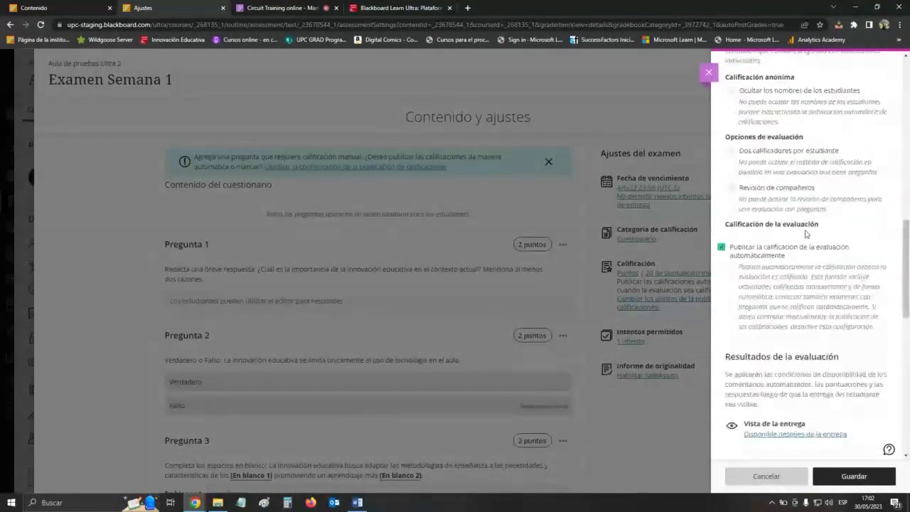
scroll(793, 247, "up", 1)
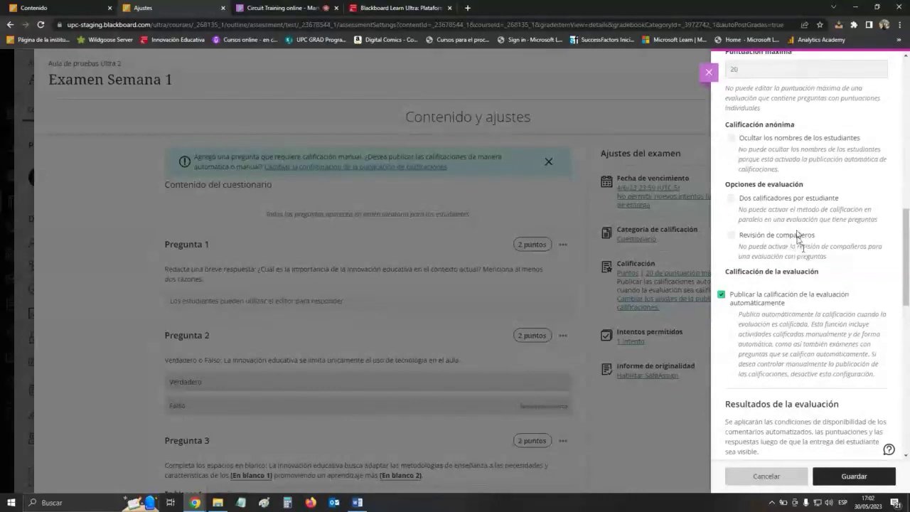
scroll(802, 245, "down", 4)
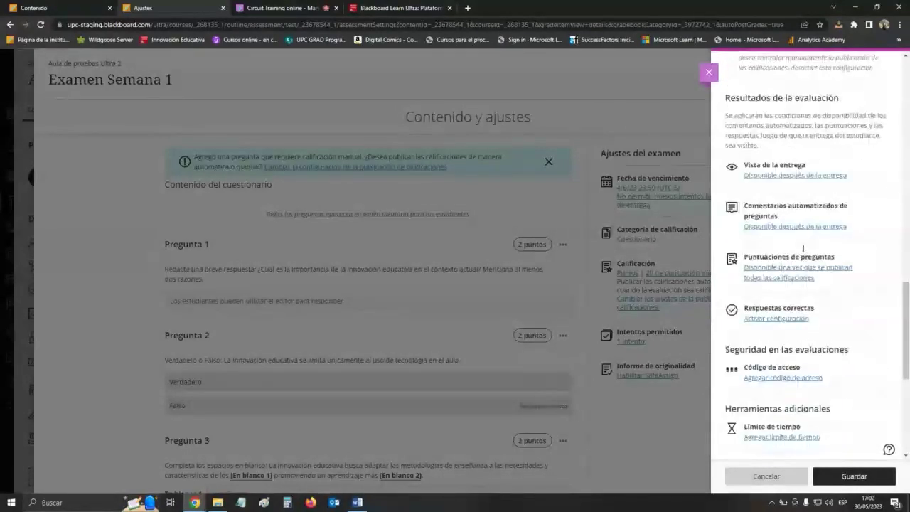
scroll(803, 248, "down", 1)
scroll(868, 256, "down", 1)
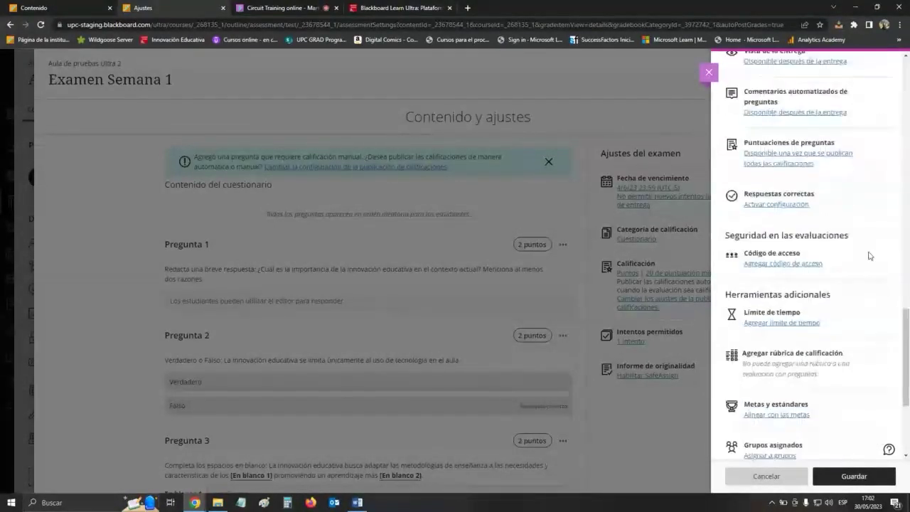
- Add a 40-minute time limit to the exam with automatic saving and submission when time expires, and save the exam settings
scroll(868, 256, "down", 2)
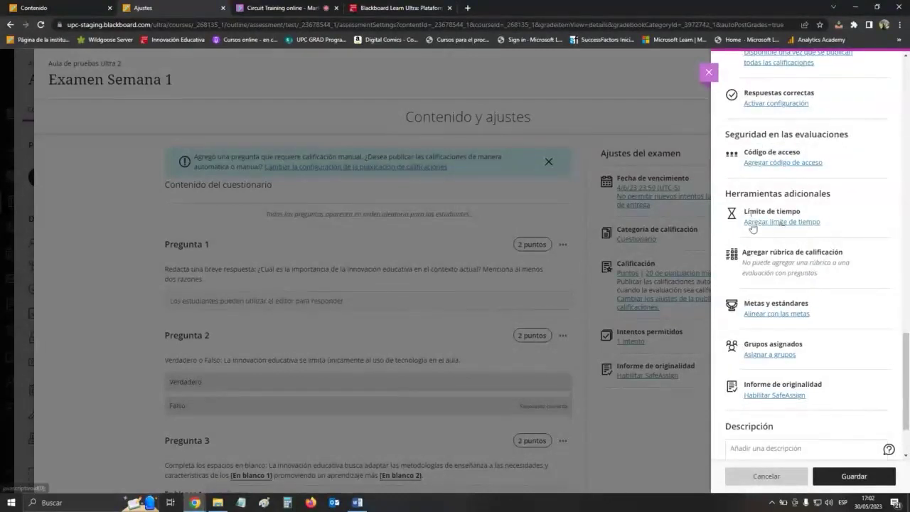
left_click(790, 222)
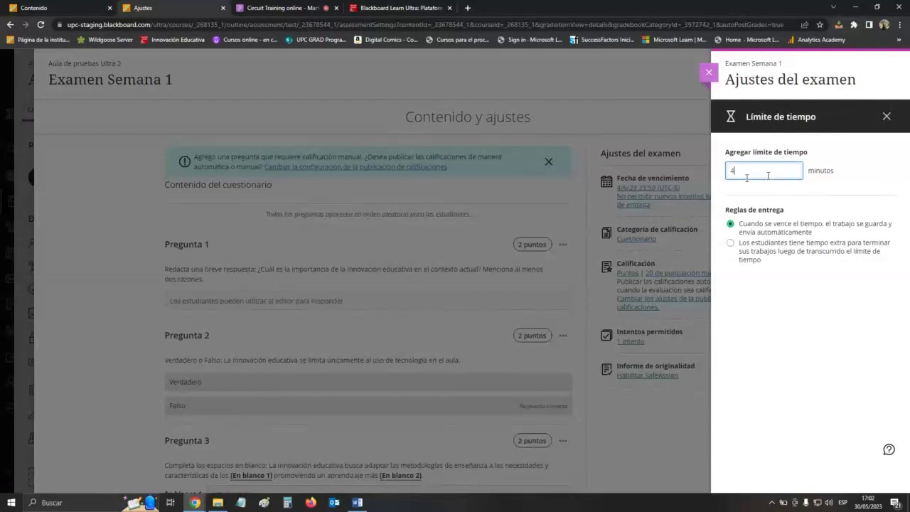
left_click_drag(780, 244, 813, 225)
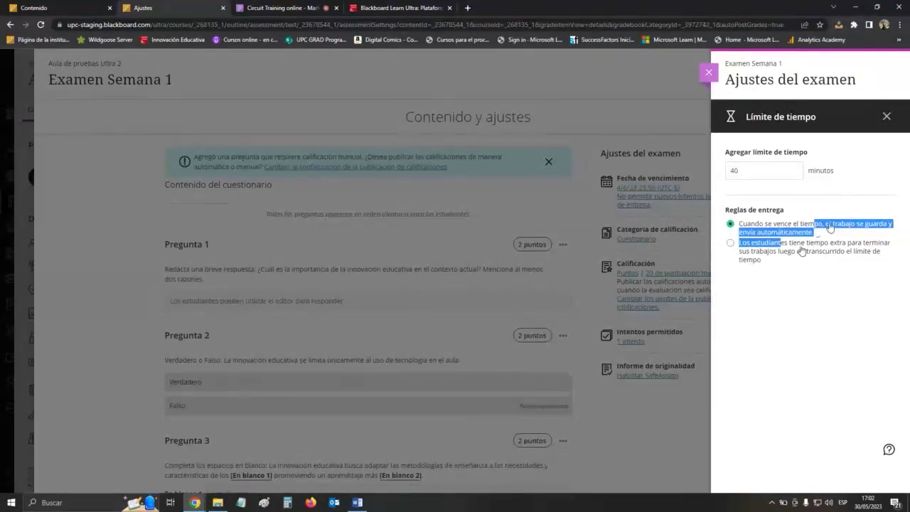
left_click(831, 228)
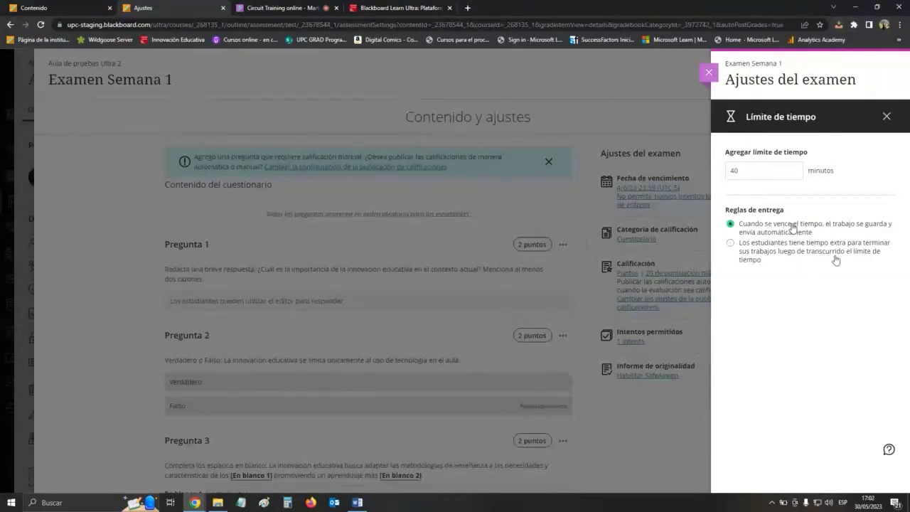
left_click(887, 116)
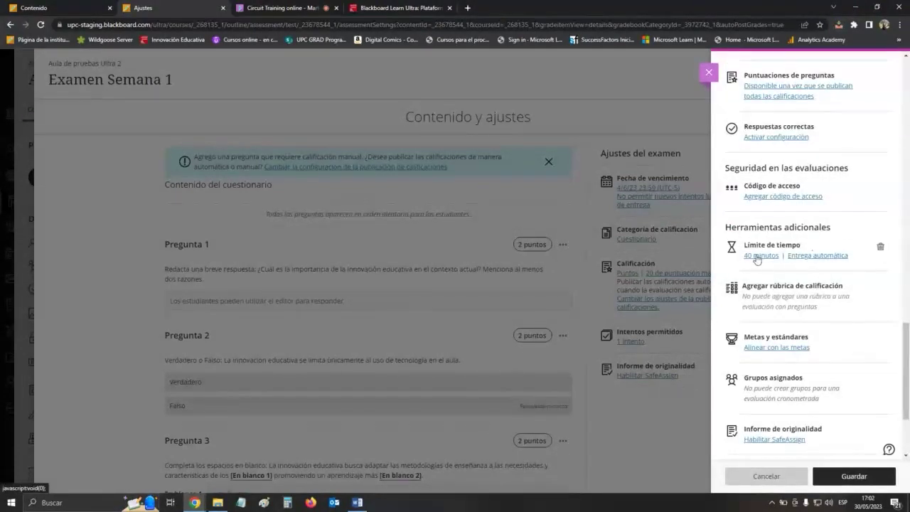
scroll(867, 288, "down", 2)
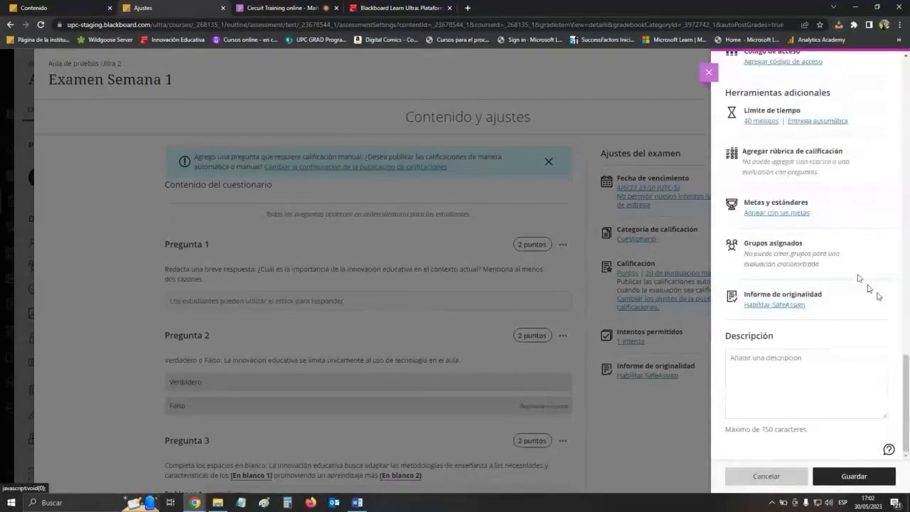
left_click(842, 479)
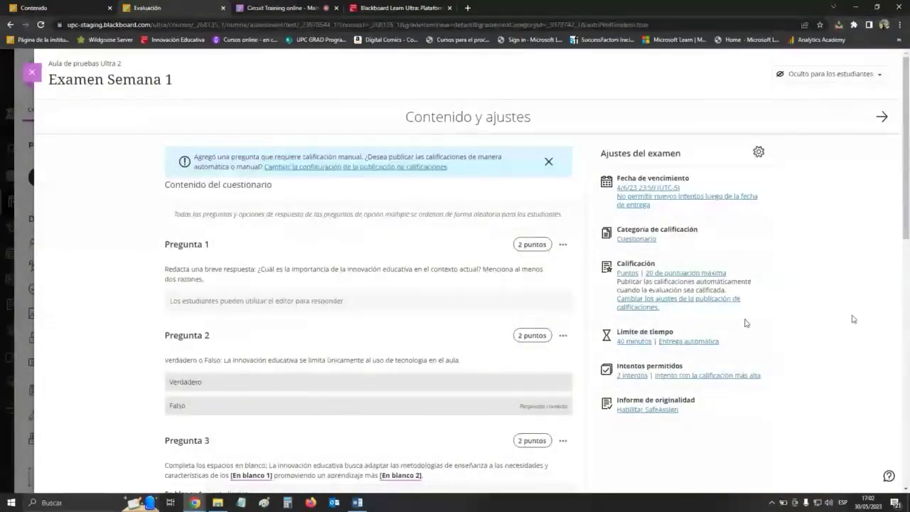
- Review the exam's settings summary, including due date, grading, time limit and attempts, and look through its questions and question bank pool
scroll(853, 318, "down", 1)
scroll(853, 319, "down", 1)
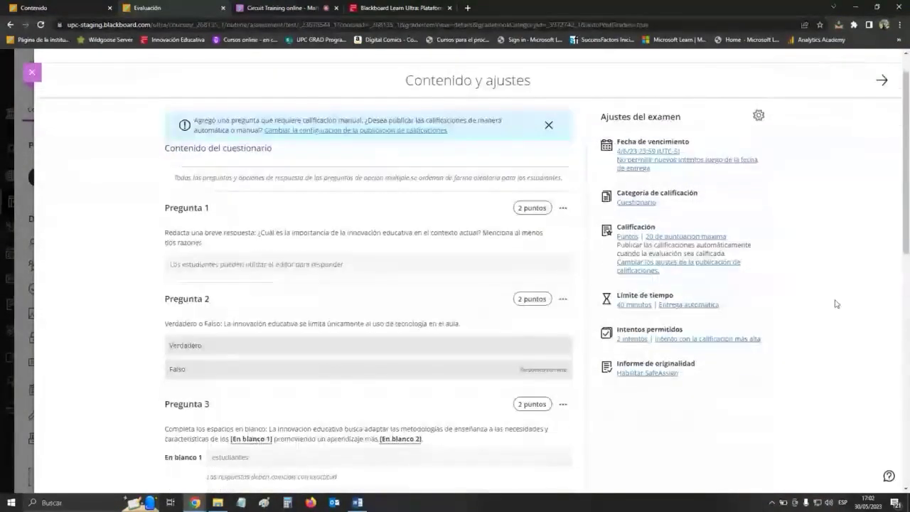
scroll(839, 299, "up", 2)
left_click_drag(617, 177, 689, 178)
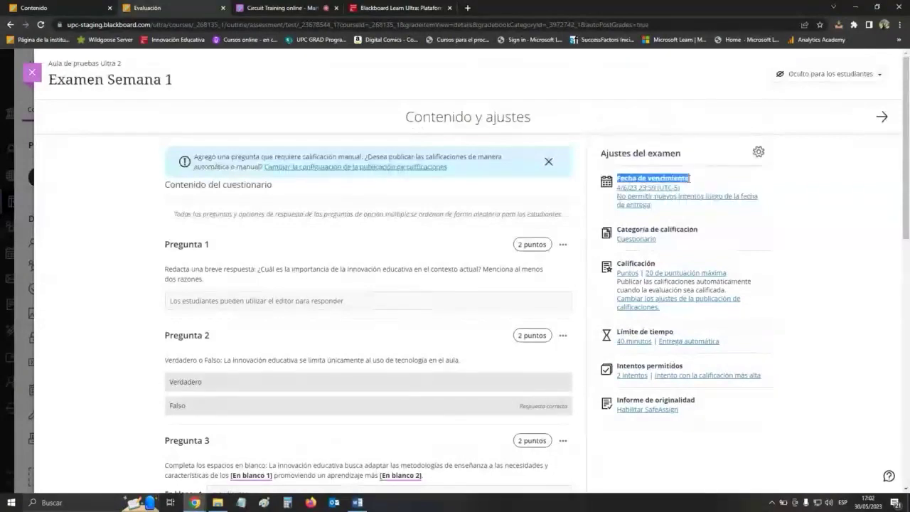
left_click(881, 226)
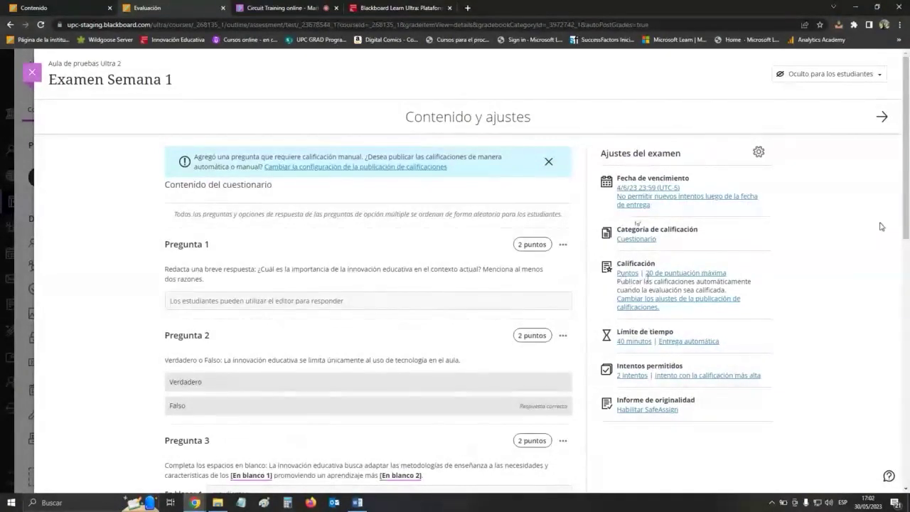
scroll(638, 277, "down", 2)
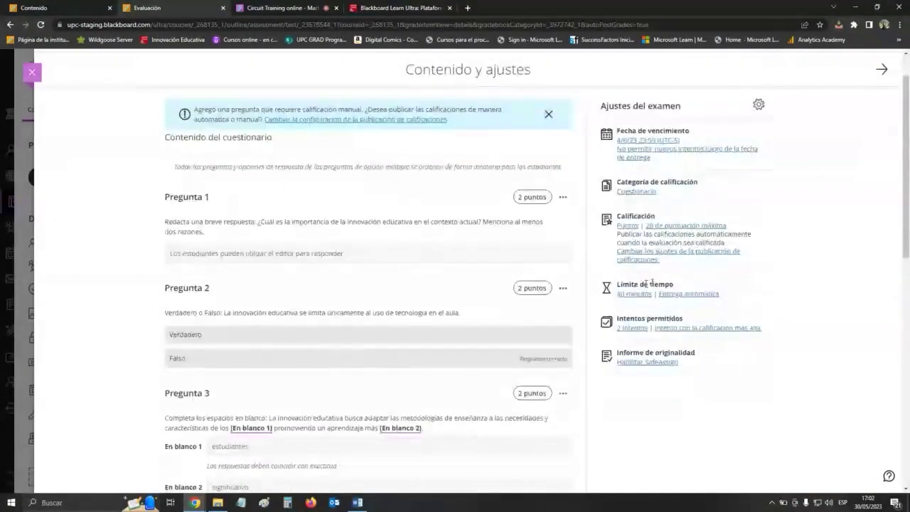
left_click(627, 328)
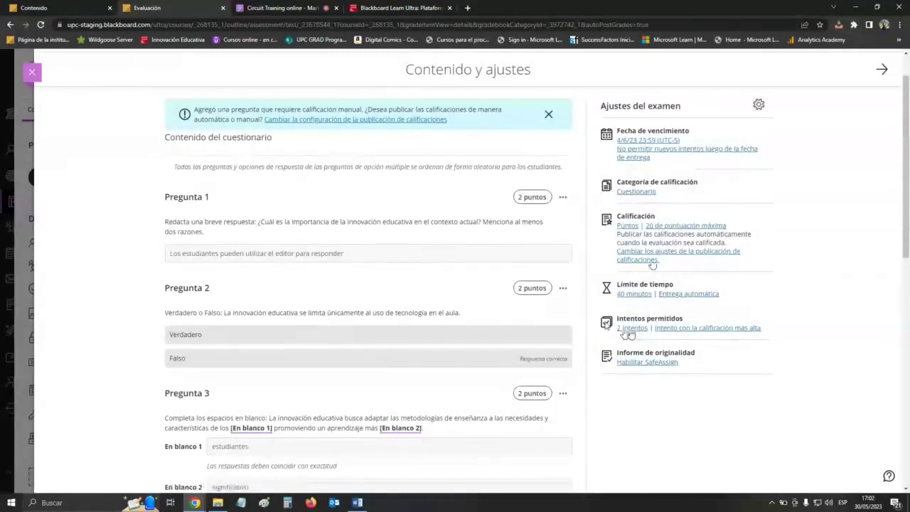
scroll(386, 282, "down", 5)
scroll(386, 282, "down", 4)
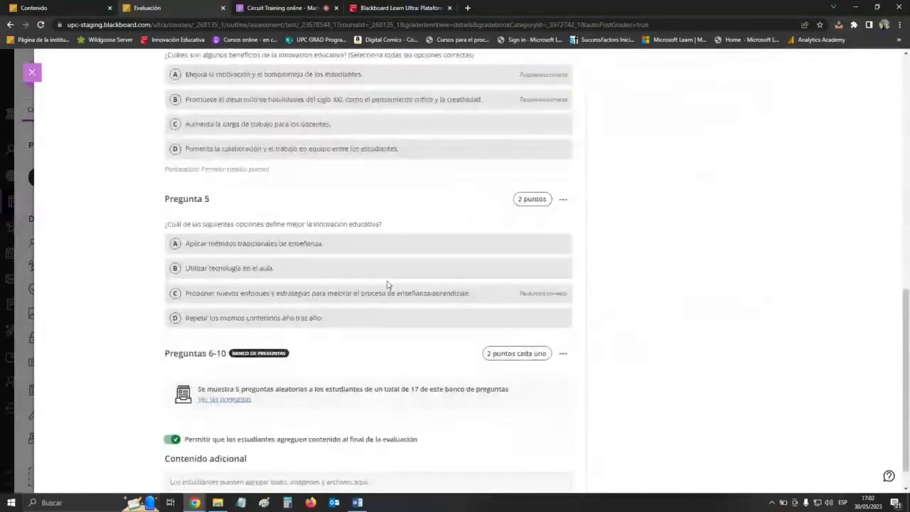
scroll(386, 285, "up", 10)
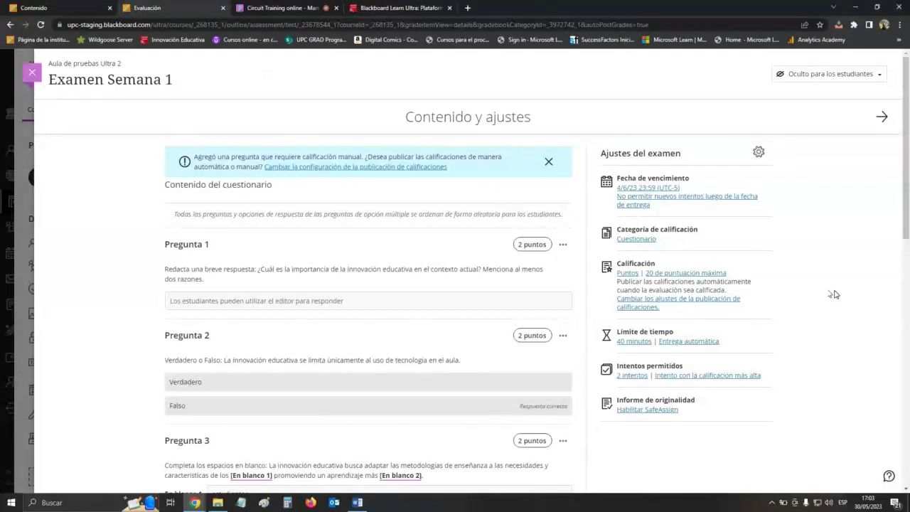
scroll(834, 294, "down", 6)
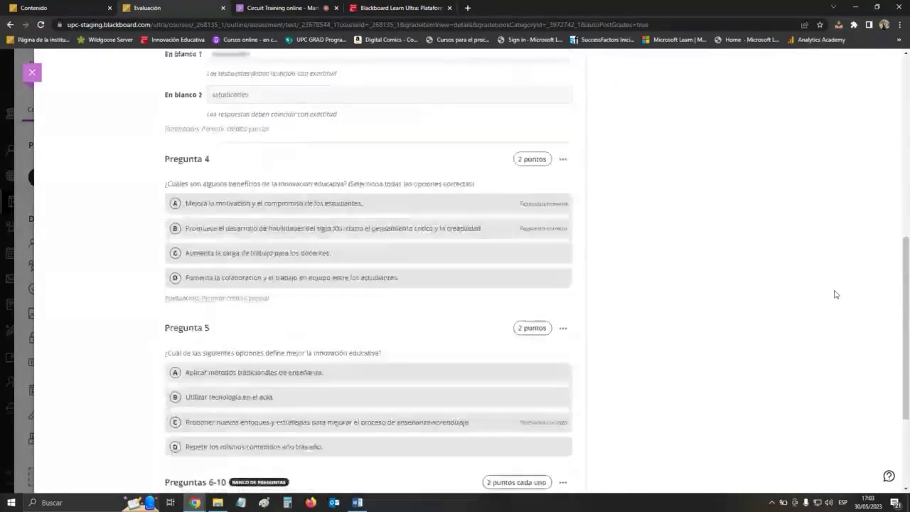
scroll(834, 294, "up", 7)
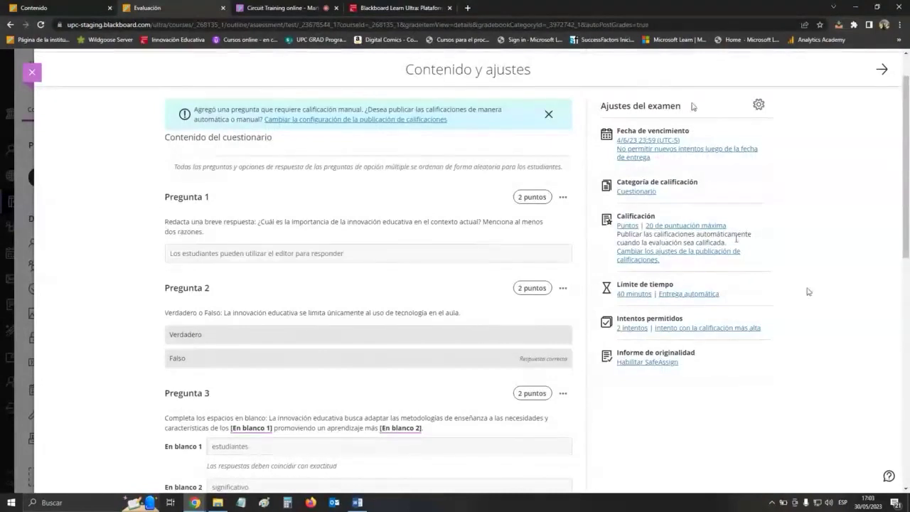
- Make "Examen Semana 1" visible to students
scroll(808, 291, "up", 2)
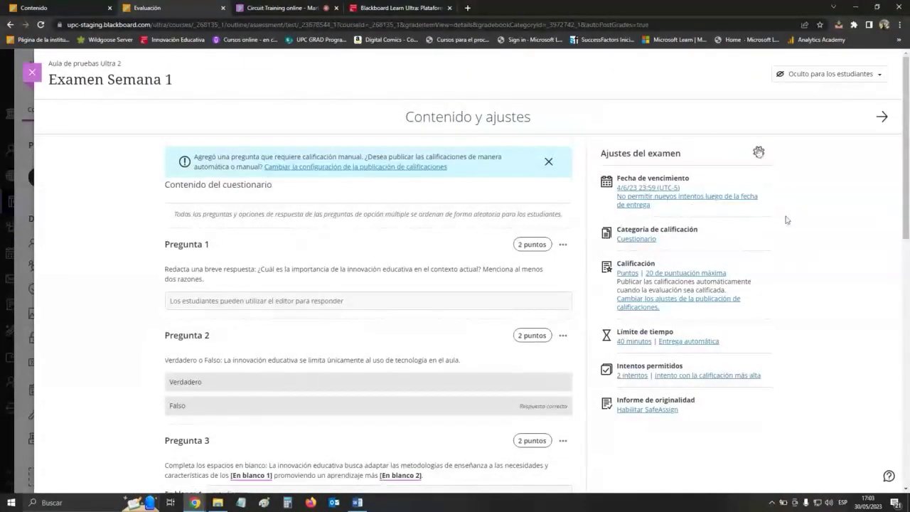
left_click(866, 74)
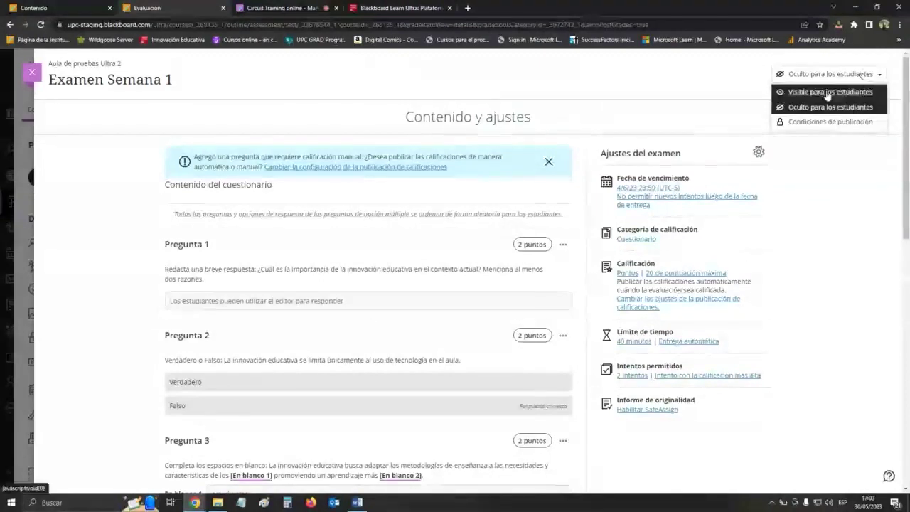
left_click(827, 94)
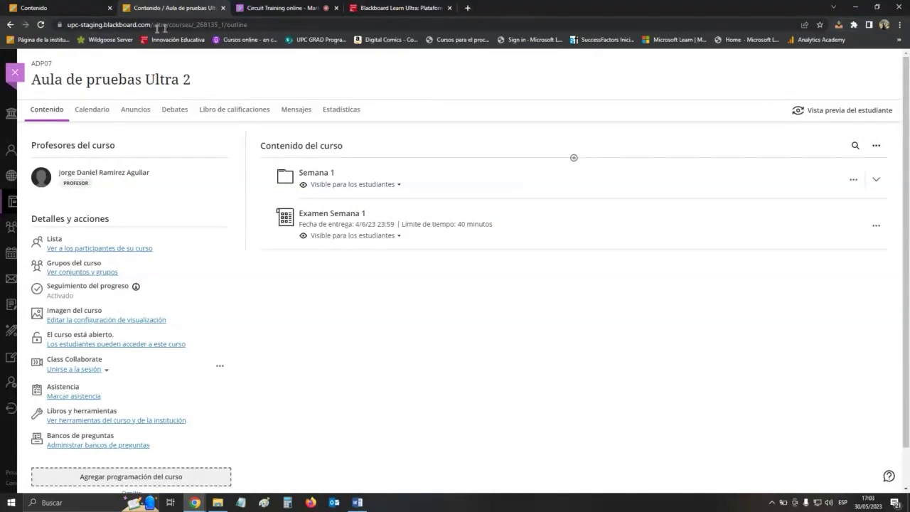
- Open the site's base address upc-staging.blackboard.com/ultra in a new browser tab beside the current course and go to the course list
left_click_drag(170, 24, 68, 24)
key("ctrl+c")
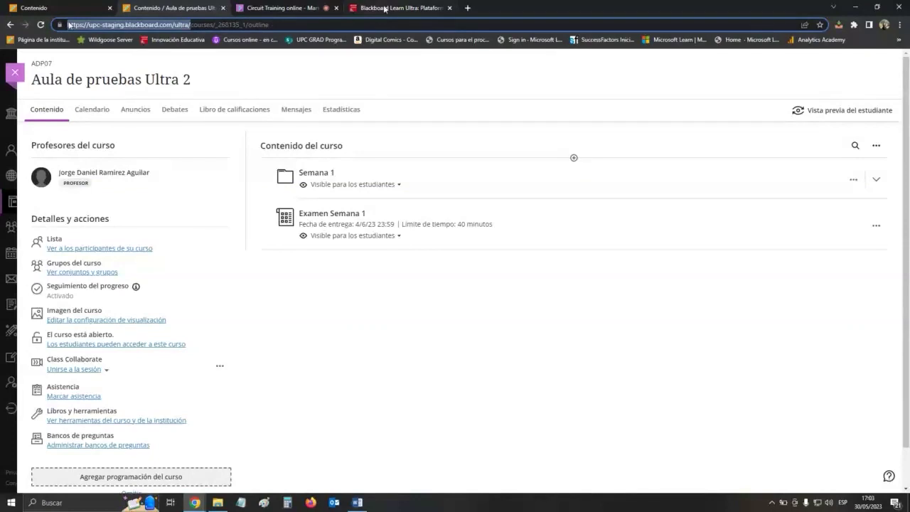
left_click(467, 8)
key("ctrl+v")
key("Return")
left_click_drag(495, 5, 320, 6)
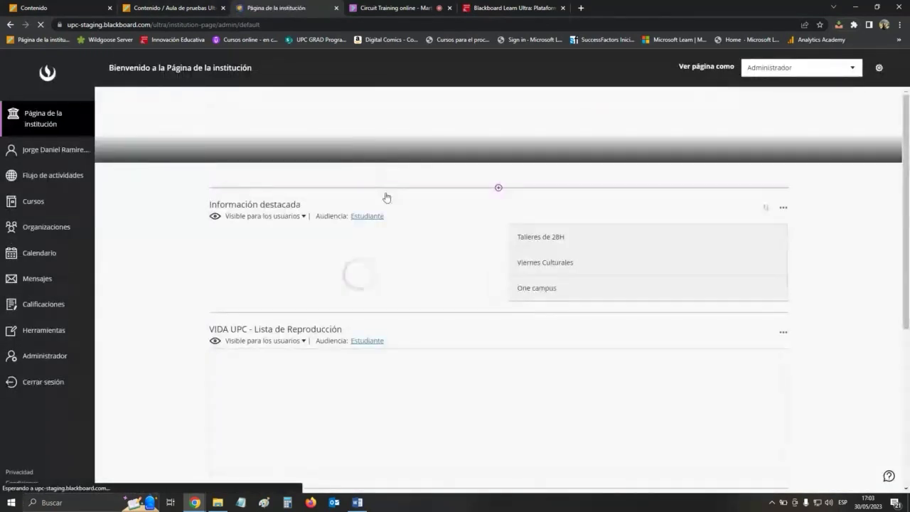
left_click(35, 202)
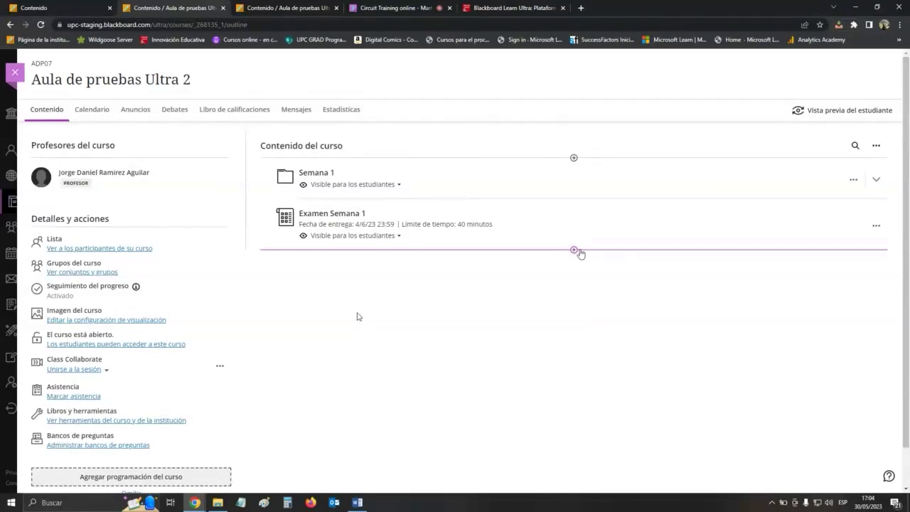
- Start copying content into the end of the "Aula de pruebas Ultra" course outline
left_click(574, 250)
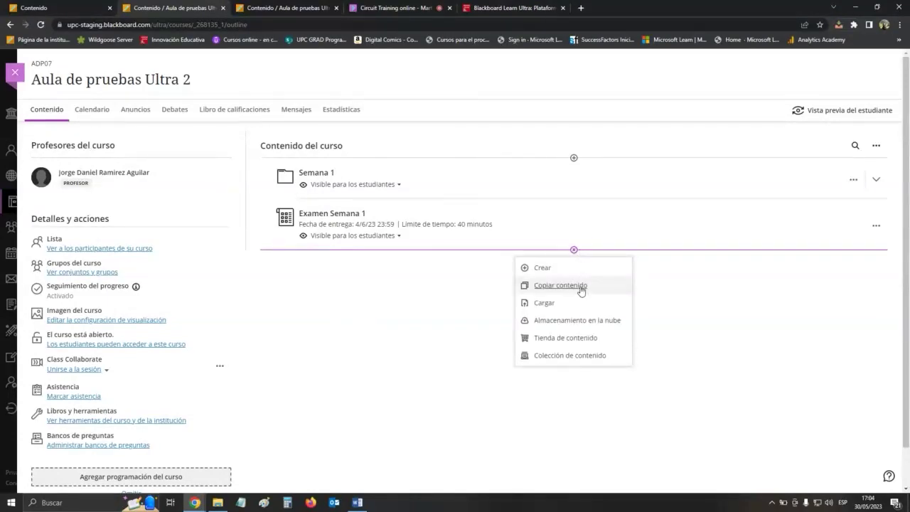
left_click(448, 301)
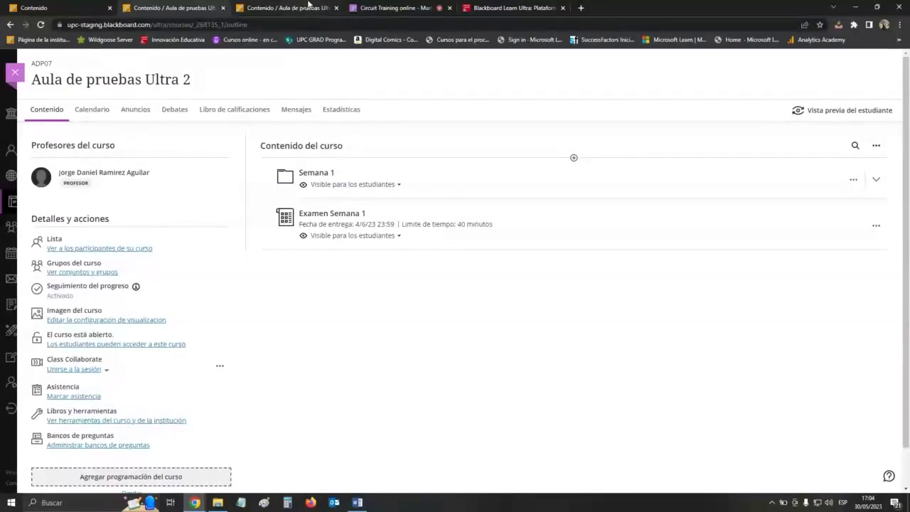
left_click(299, 8)
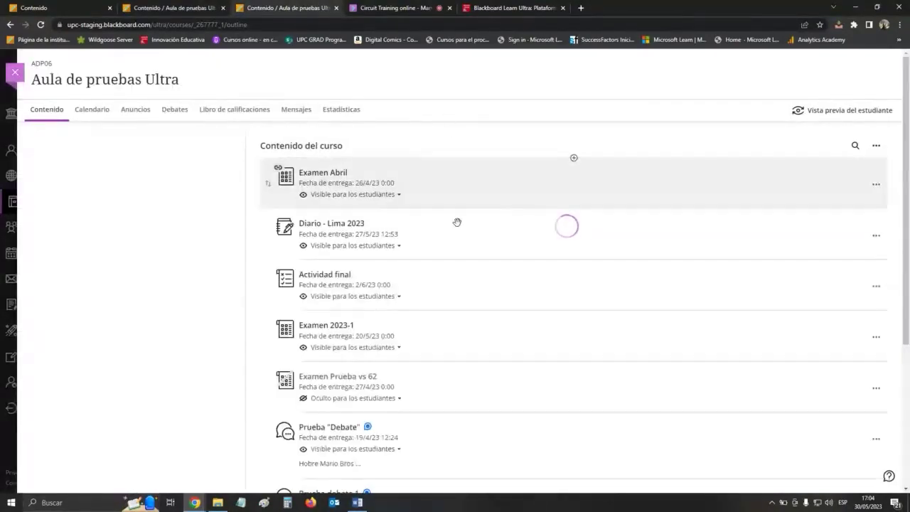
scroll(506, 226, "down", 10)
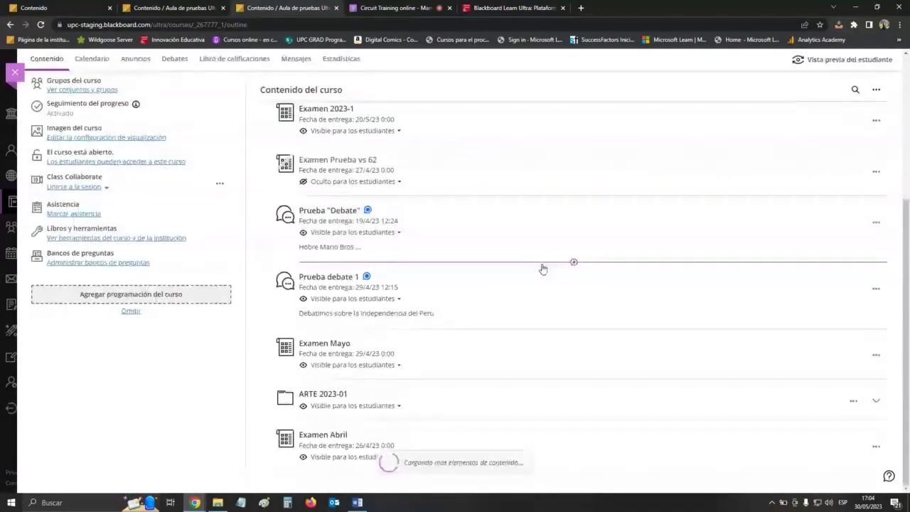
scroll(596, 304, "down", 5)
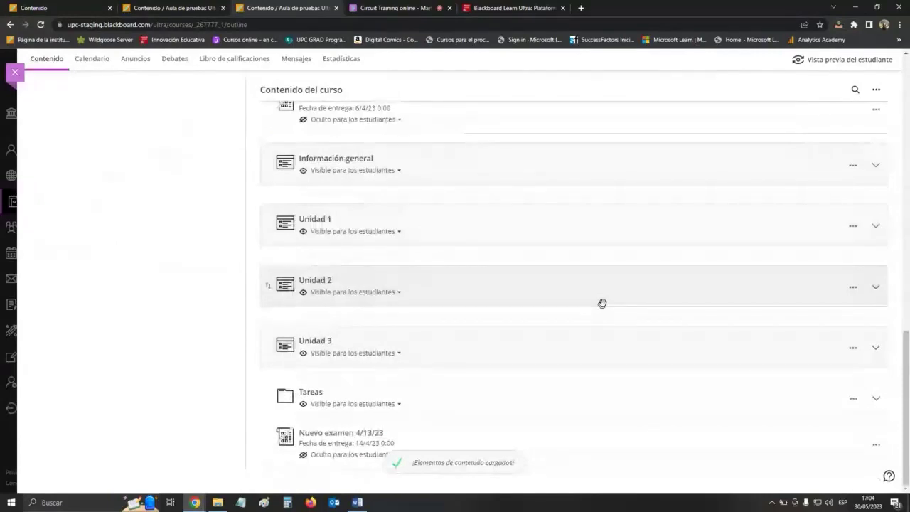
left_click(574, 471)
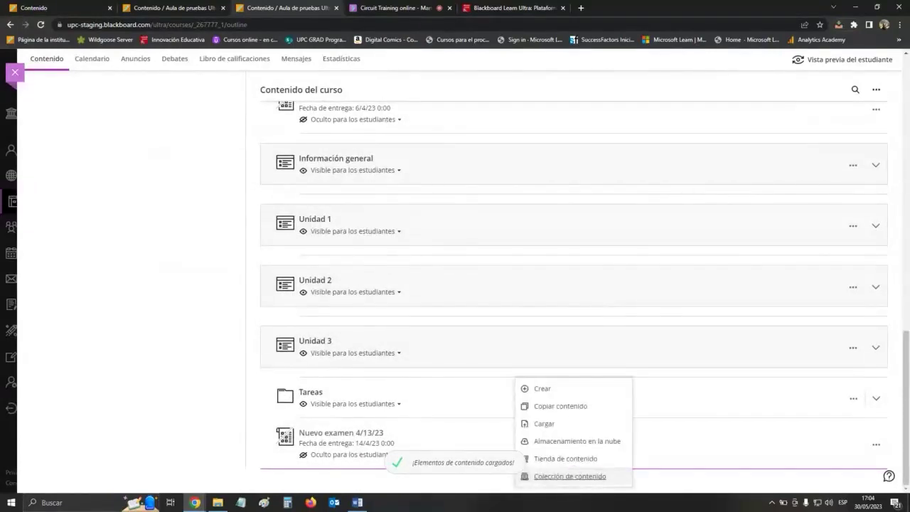
left_click(567, 408)
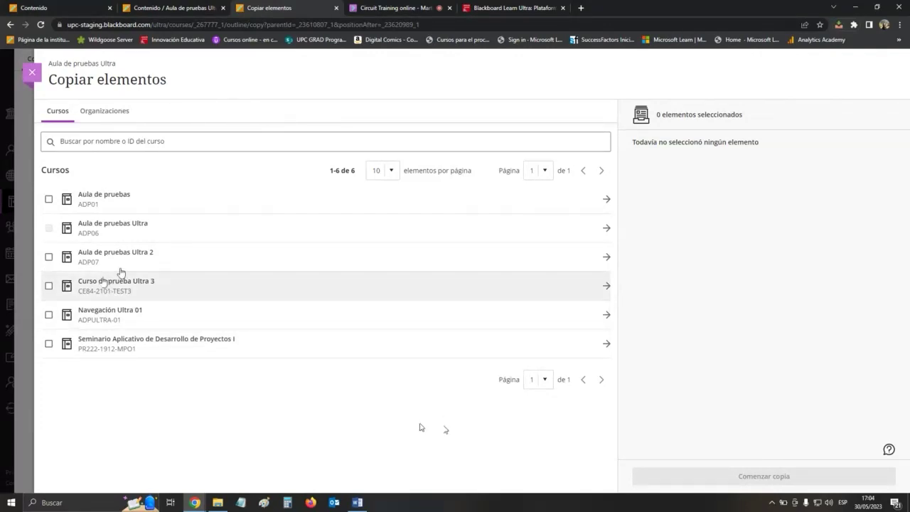
- Browse the "Contenido" and "Bancos de preguntas" folders of "Aula de pruebas Ultra 2" as the copy source
left_click(187, 8)
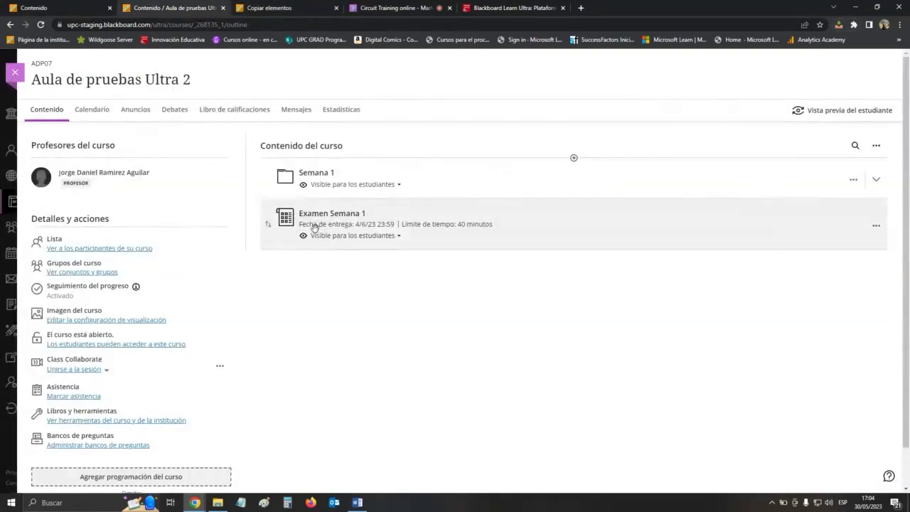
left_click(263, 8)
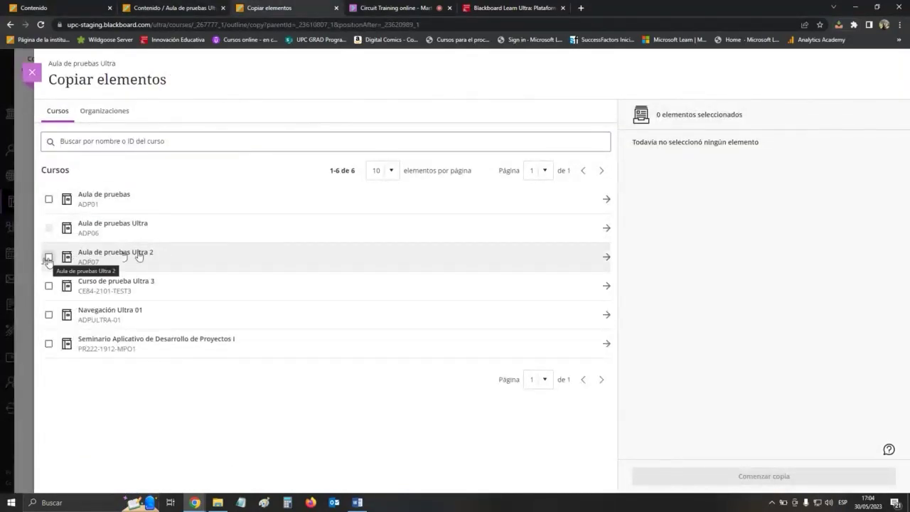
left_click(607, 258)
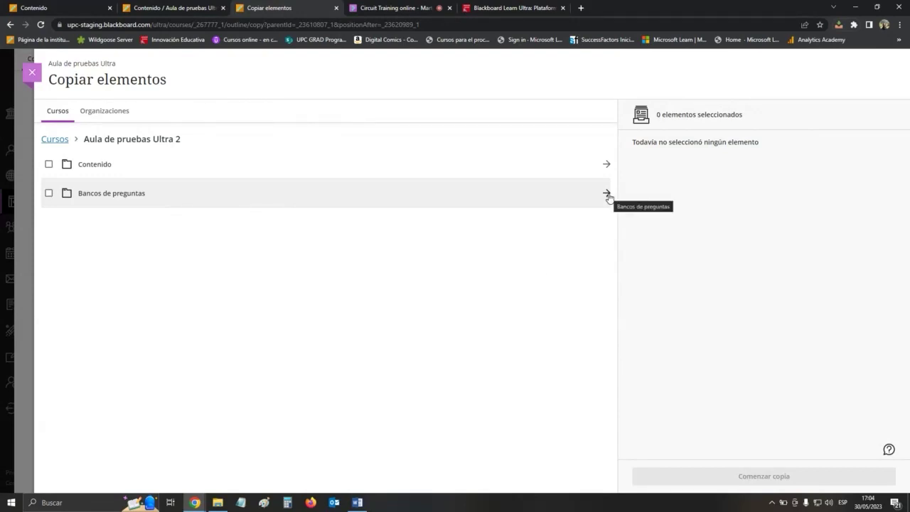
left_click(606, 164)
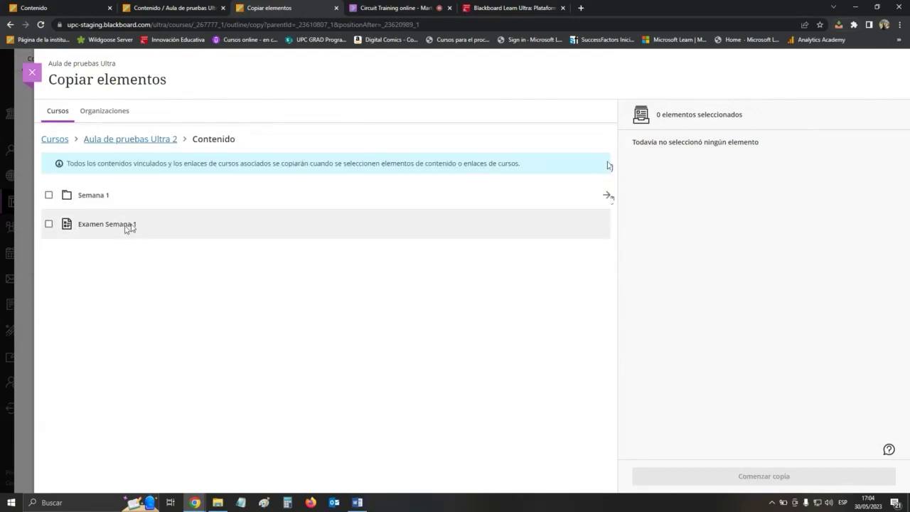
left_click(148, 140)
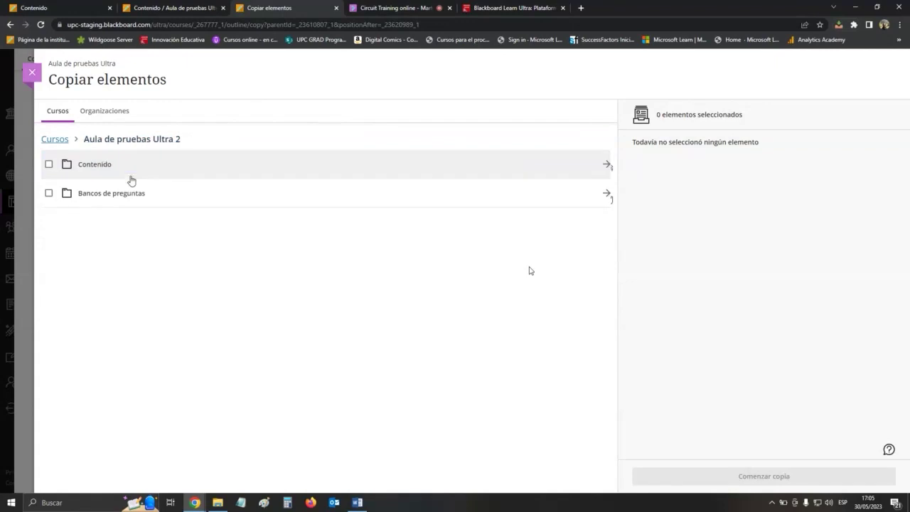
left_click(606, 192)
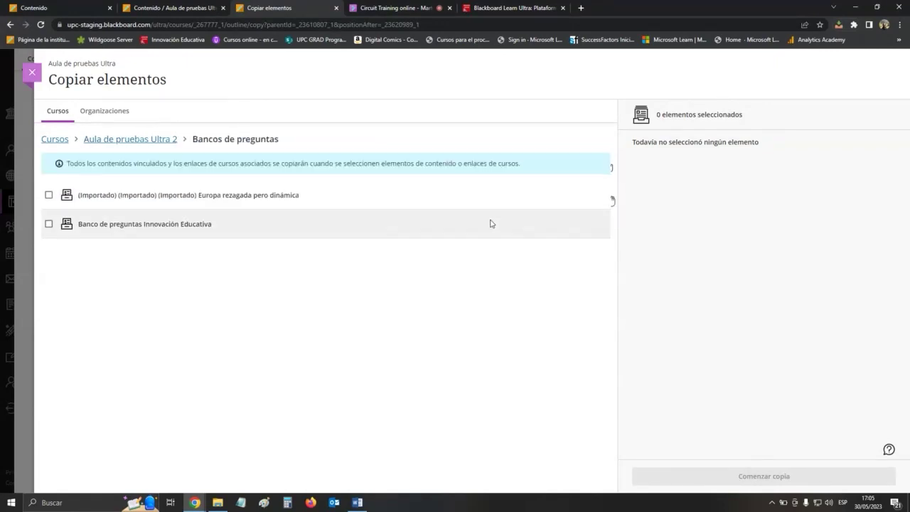
left_click(154, 140)
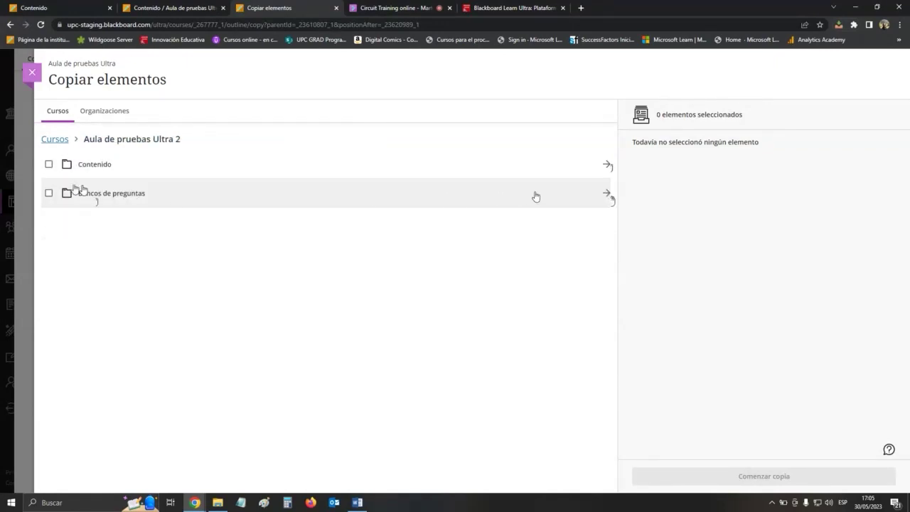
left_click(607, 194)
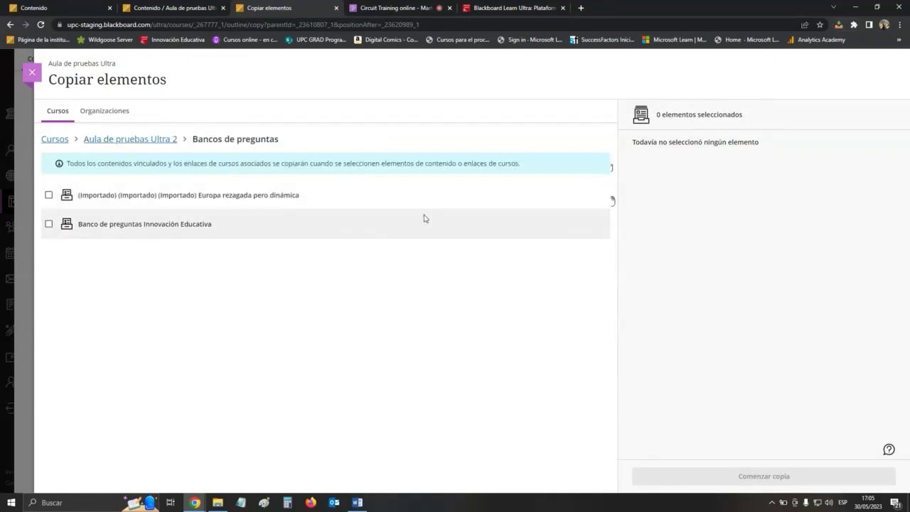
left_click(48, 224)
left_click(49, 194)
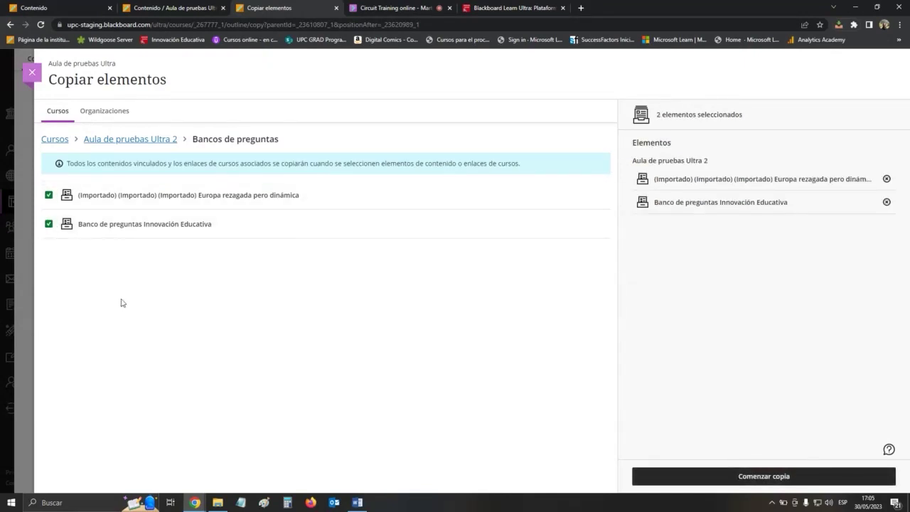
left_click(49, 223)
left_click(49, 195)
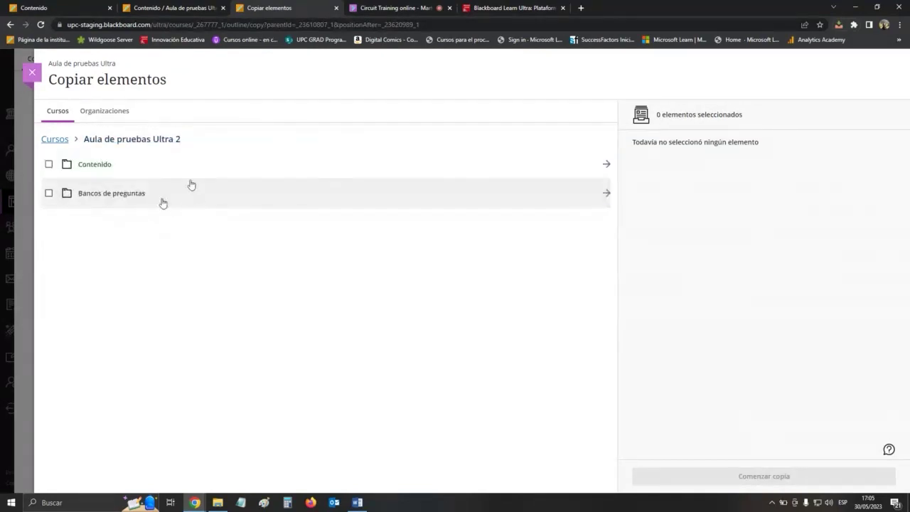
- Copy "Examen Semana 1" from the "Contenido" folder of "Aula de pruebas Ultra 2" into "Aula de pruebas Ultra"
left_click(607, 164)
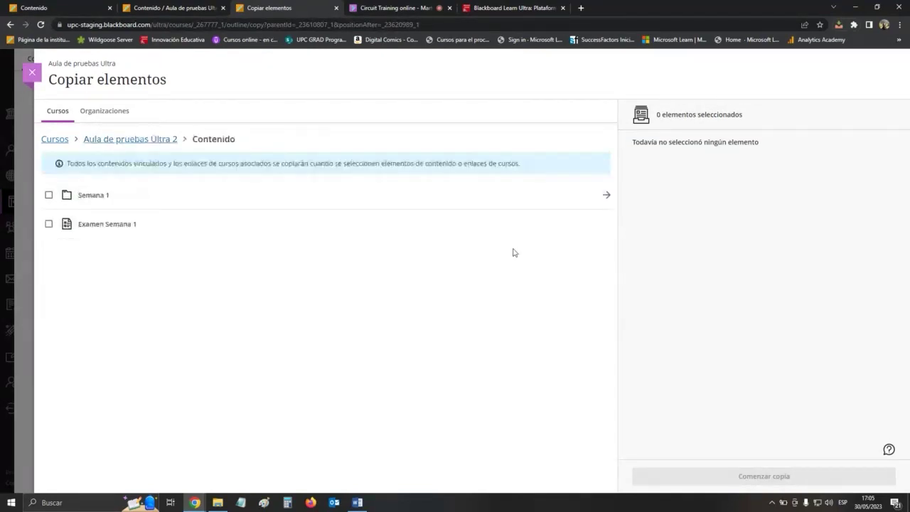
left_click(48, 224)
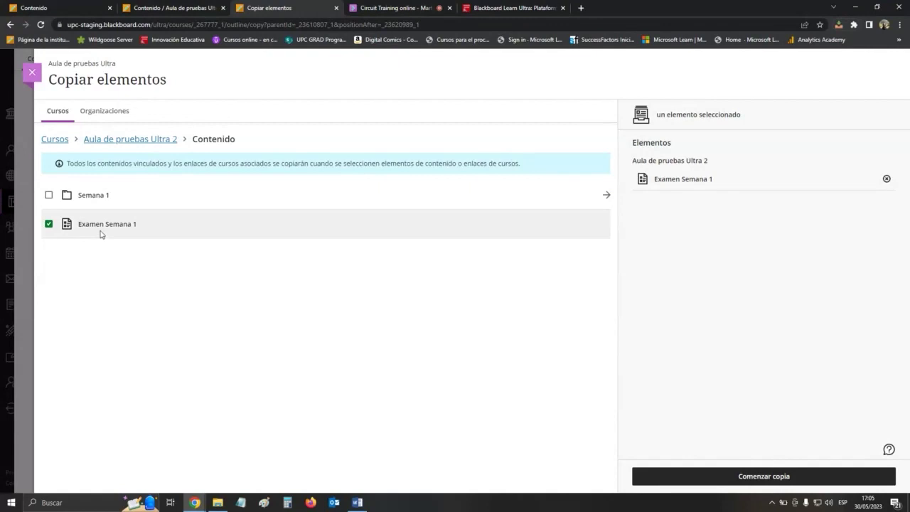
left_click(795, 476)
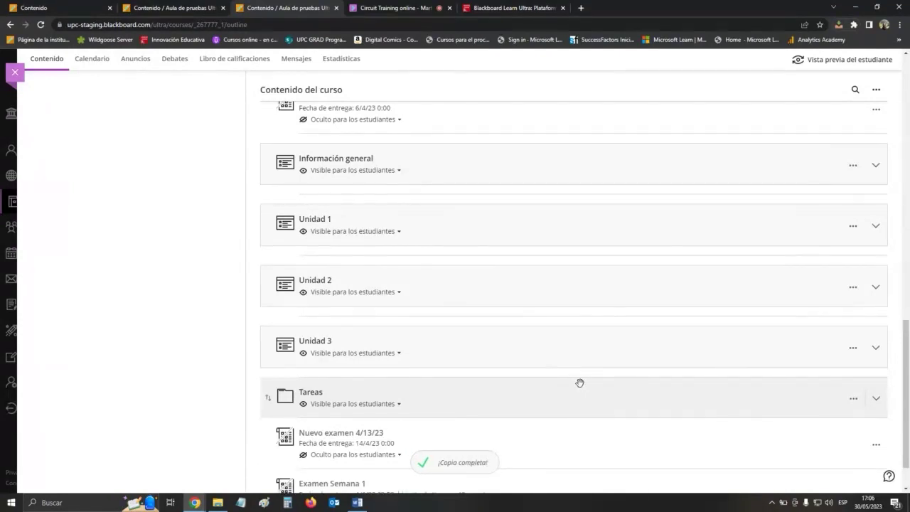
- Open the copied "Examen Semana 1" at the end of the course outline and review its questions
scroll(581, 386, "down", 1)
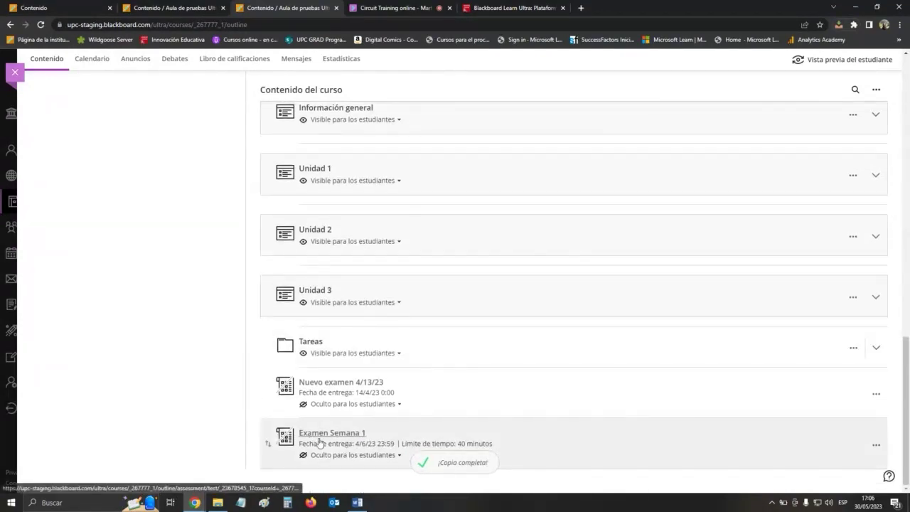
left_click(346, 438)
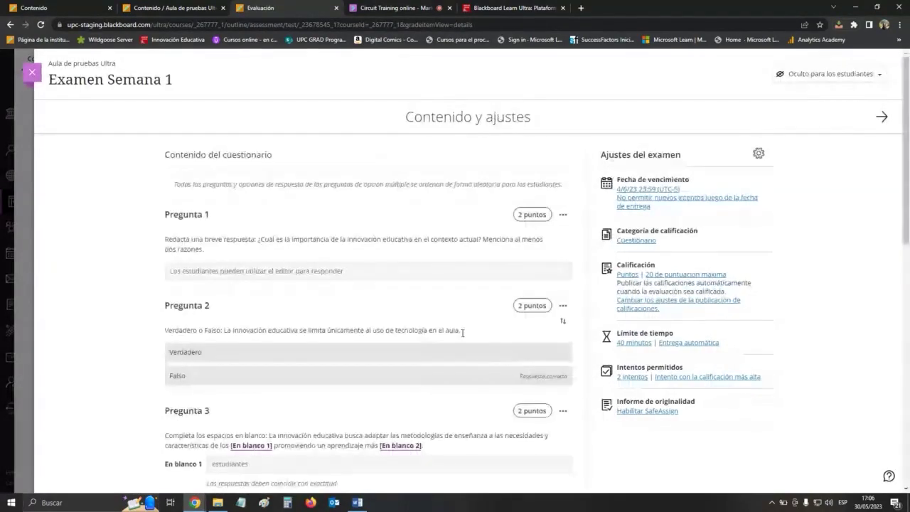
scroll(508, 355, "down", 10)
scroll(470, 355, "up", 10)
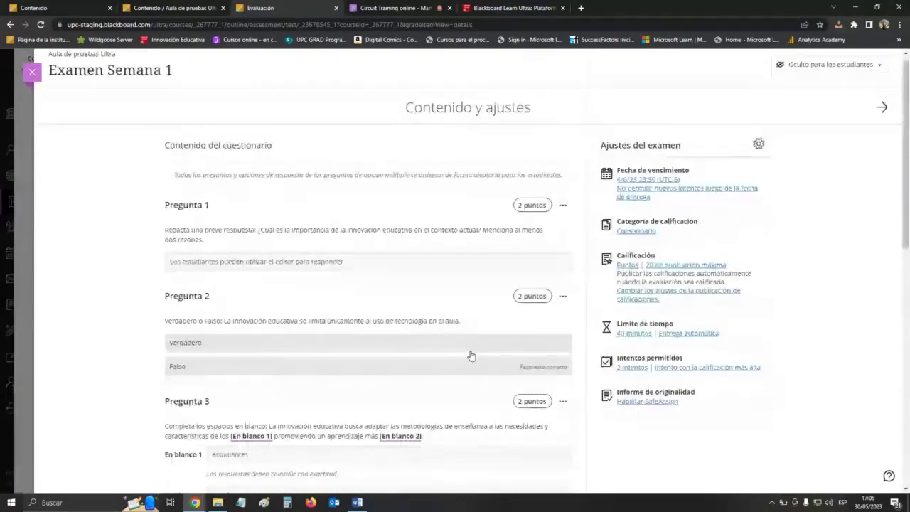
- Set the copied exam's due date to 5/6/23, save the settings and return to the course content
left_click(759, 153)
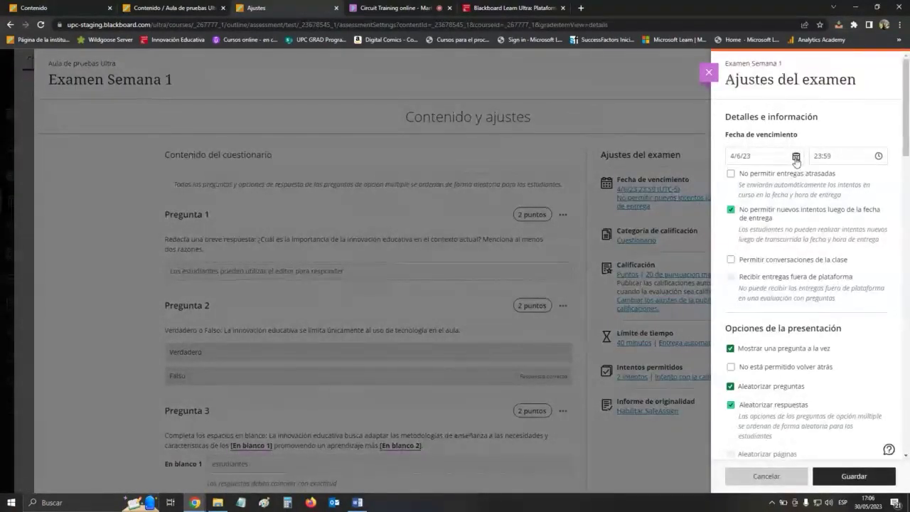
left_click(796, 156)
left_click(739, 219)
left_click(684, 327)
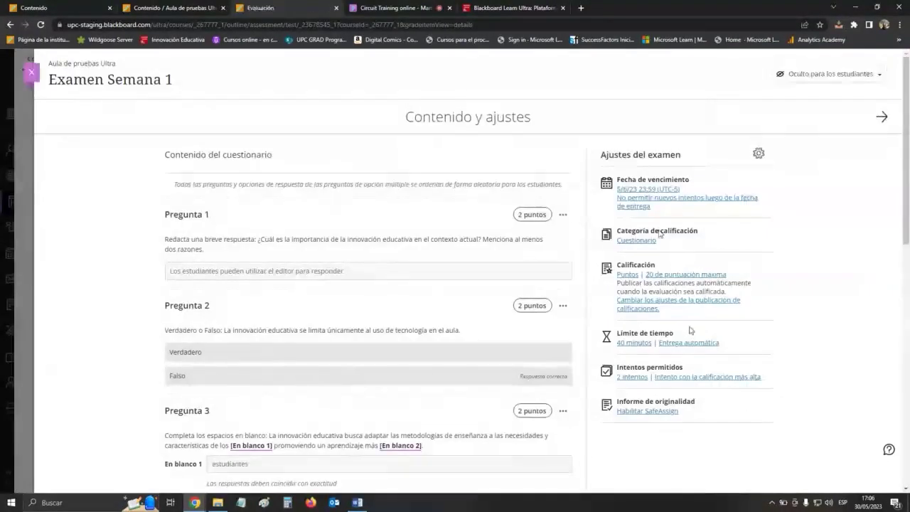
left_click(32, 73)
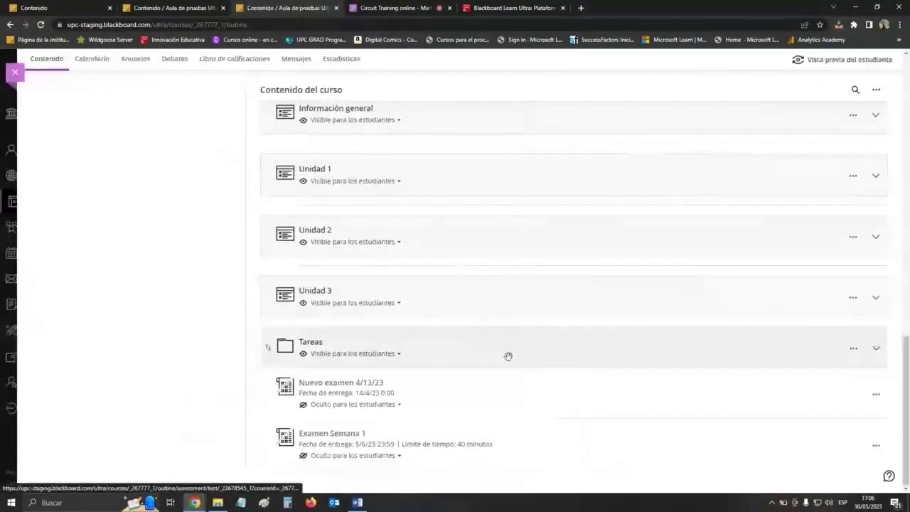
scroll(509, 356, "up", 5)
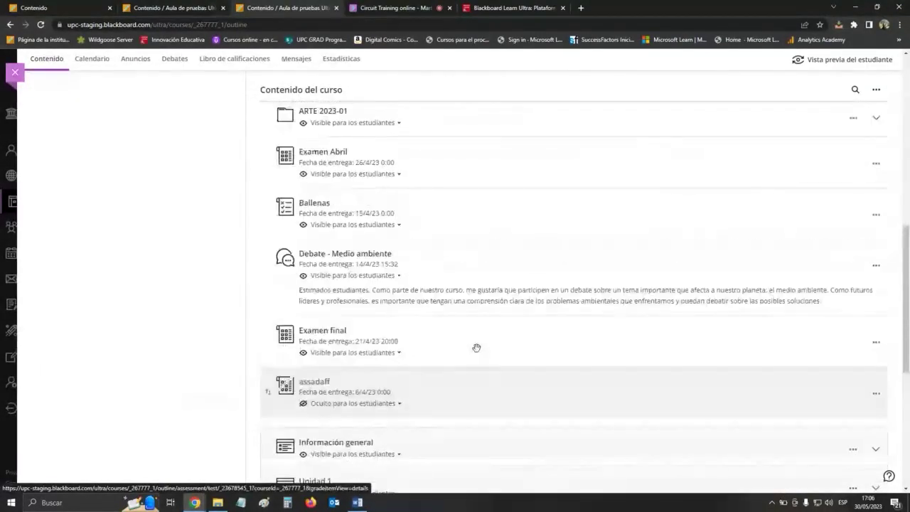
scroll(477, 348, "up", 5)
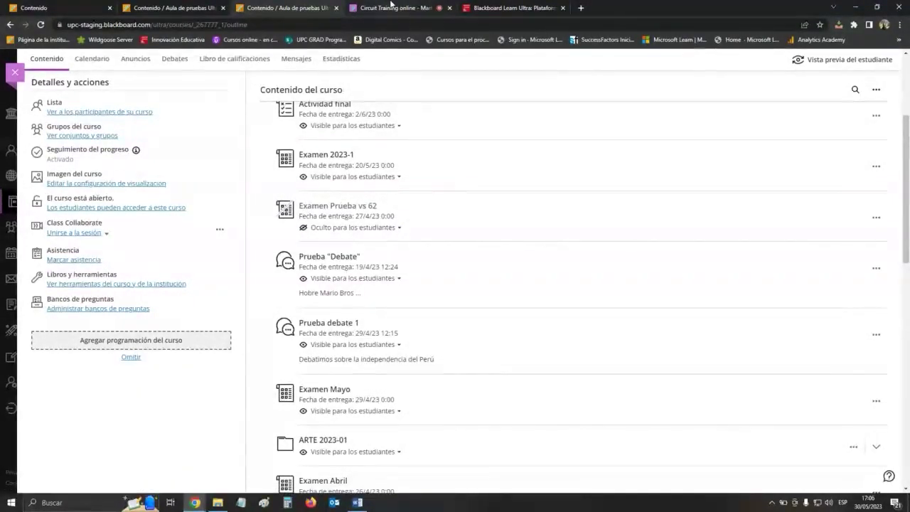
- Switch to the Collaborate session, check the "Todos" chat and stop the application sharing
left_click(391, 8)
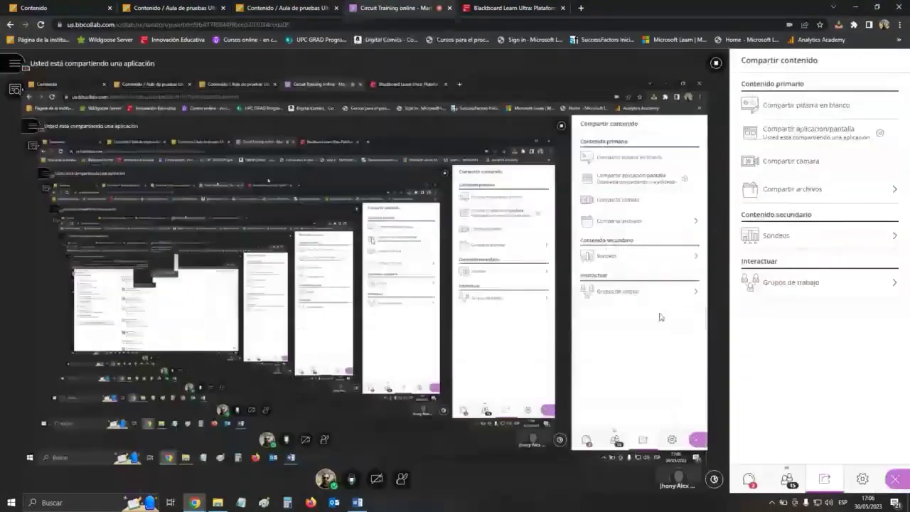
left_click(748, 478)
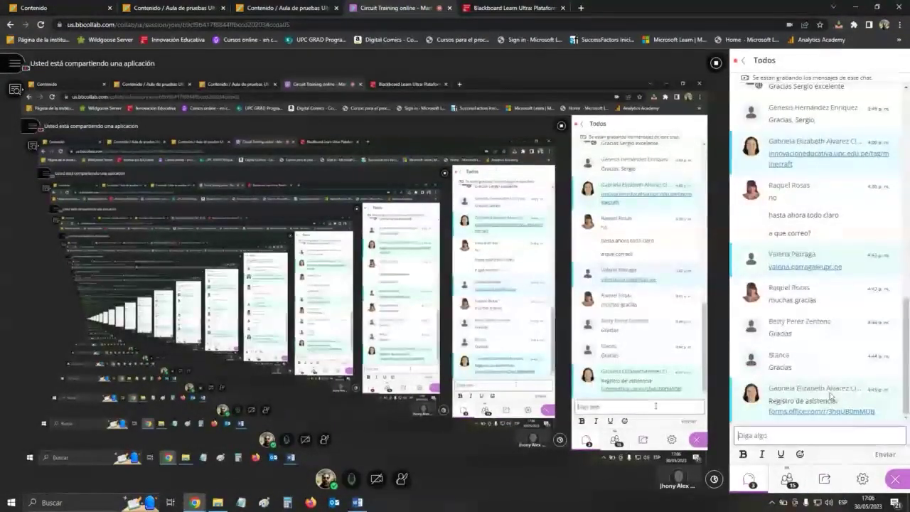
left_click(743, 61)
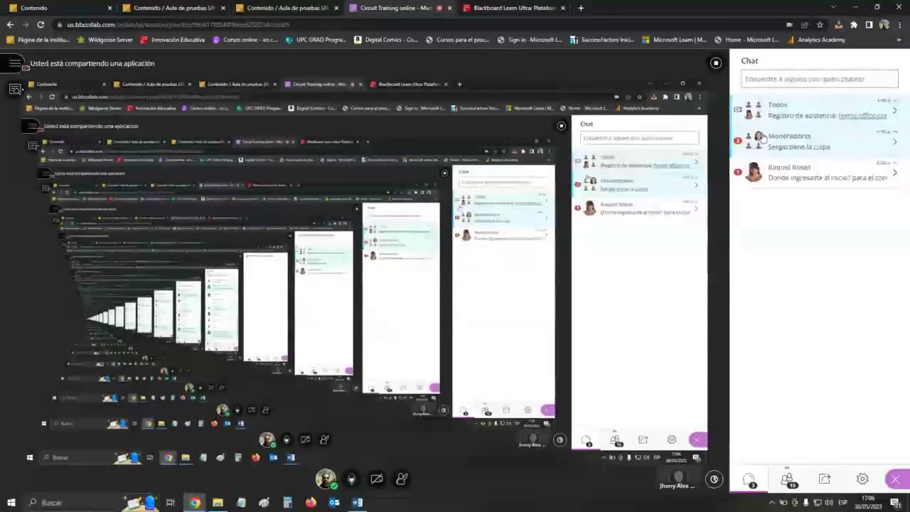
left_click(794, 115)
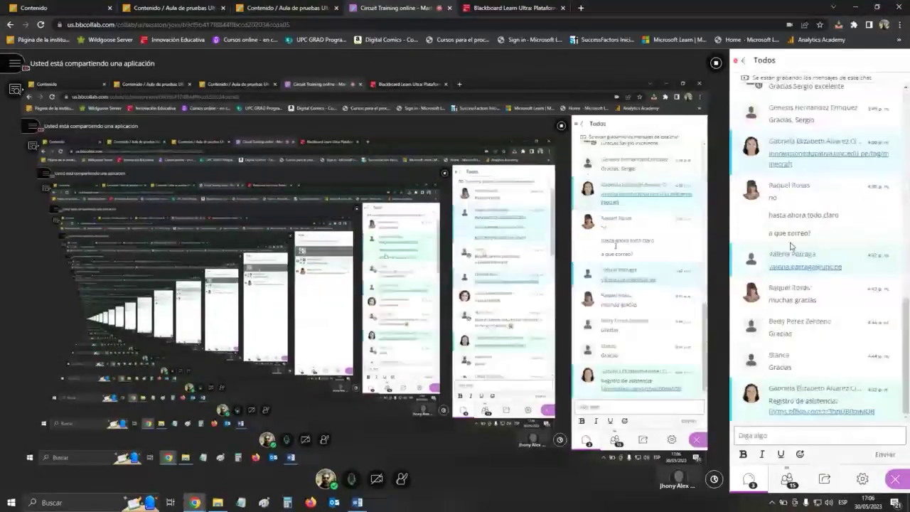
left_click(716, 63)
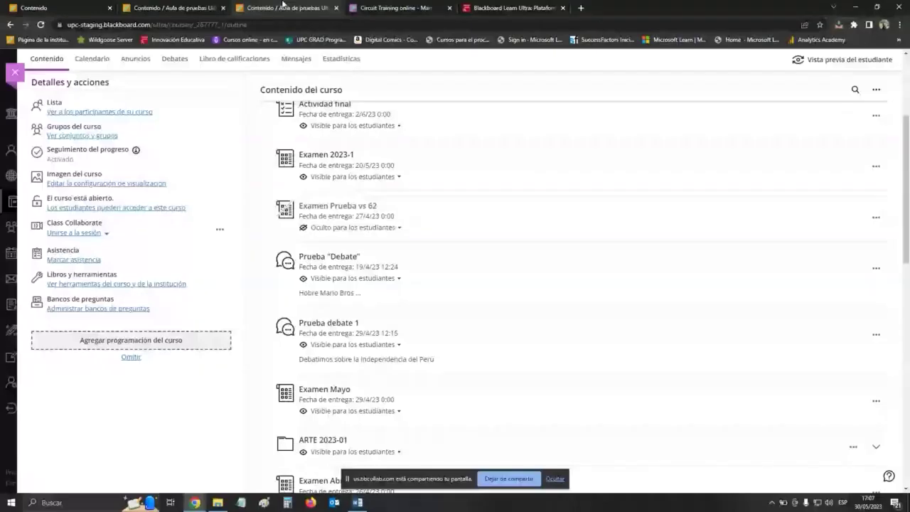
- In "Aula de pruebas Ultra 2", inspect the sample correct answer field of Pregunta 1 in "Examen Semana 1" and close the exam without changes
left_click(282, 7)
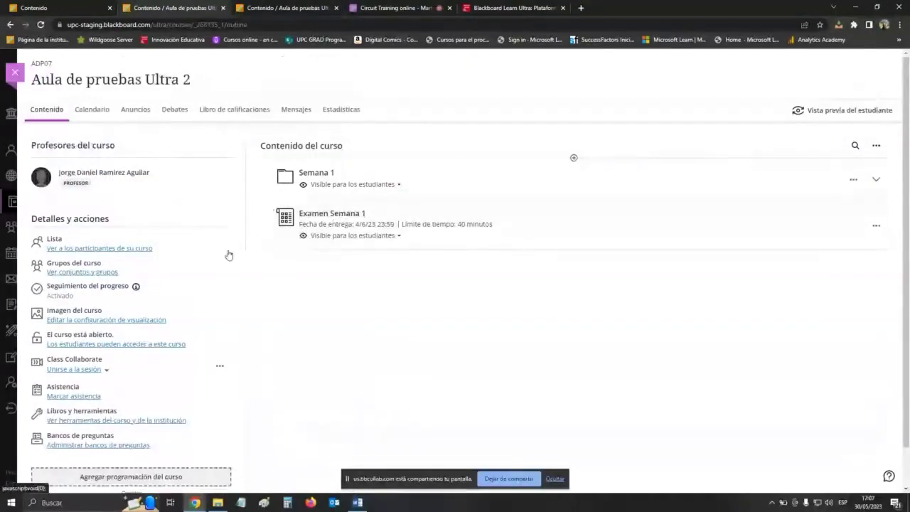
left_click(329, 213)
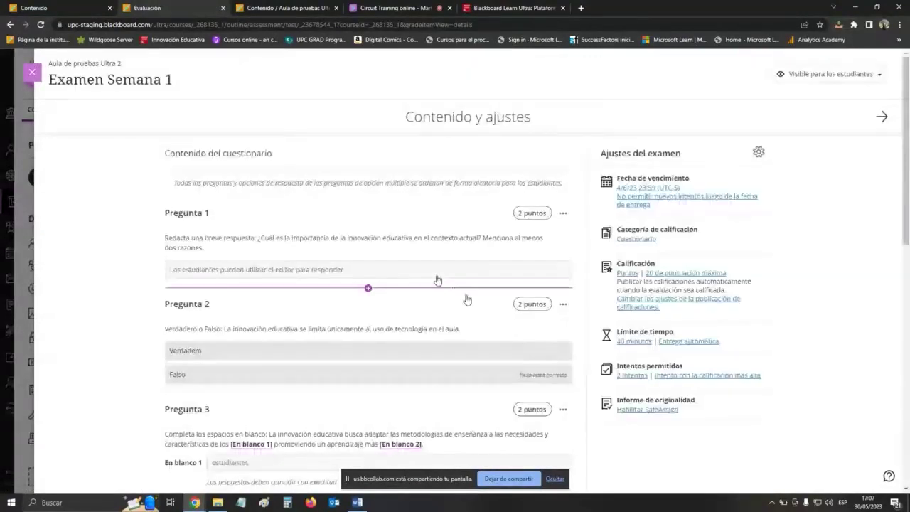
left_click(562, 213)
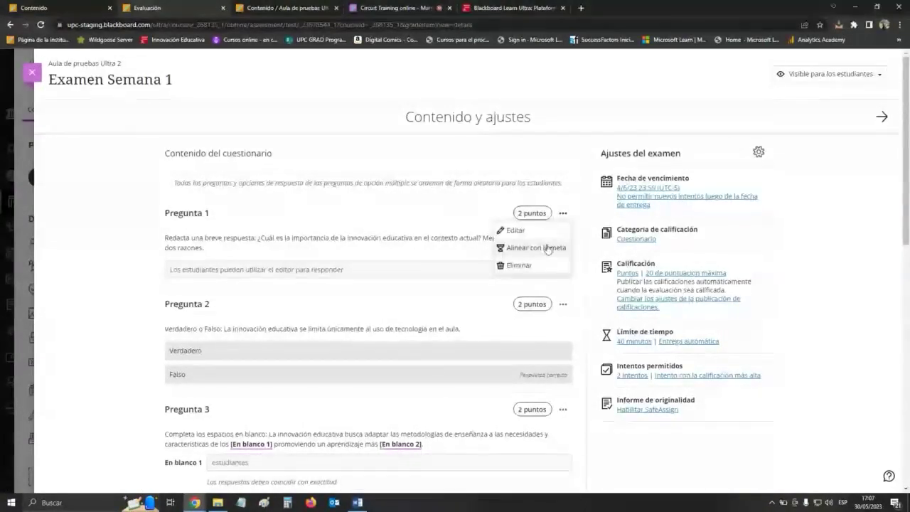
left_click(526, 230)
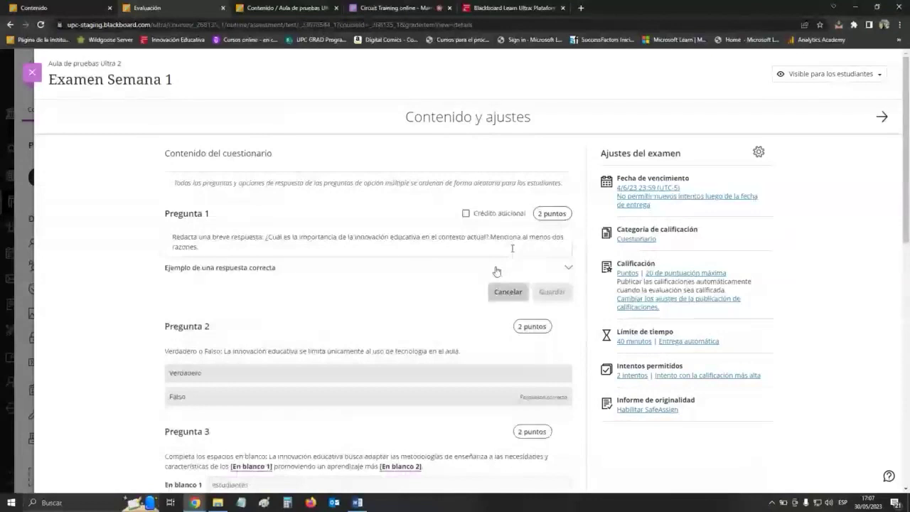
left_click(360, 276)
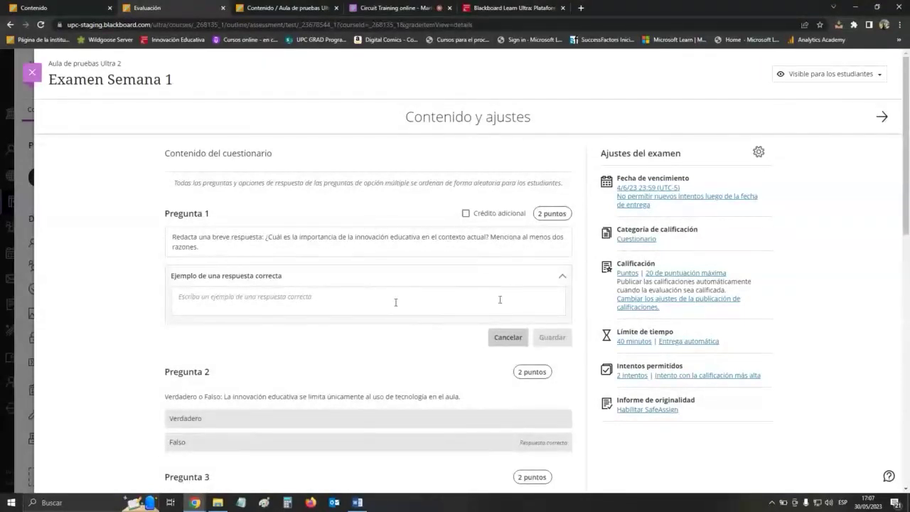
left_click(507, 337)
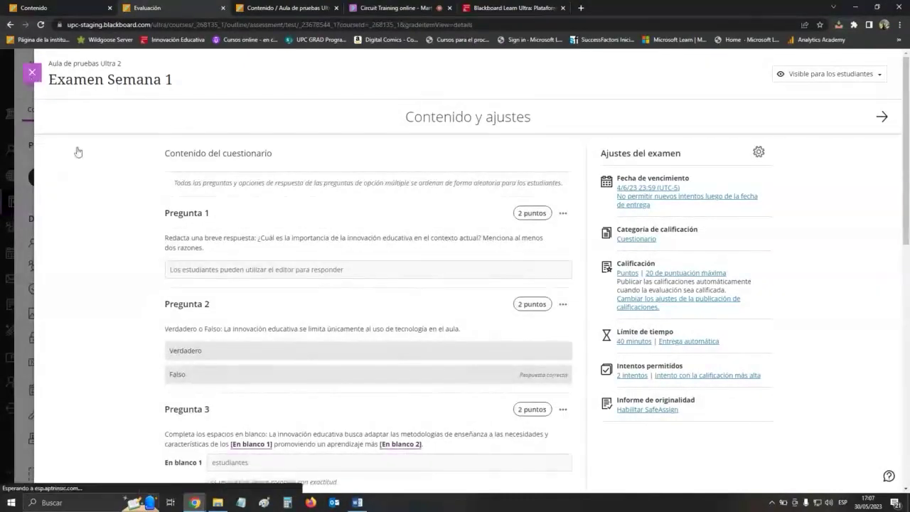
left_click(32, 71)
- Open the Ensayo question in "Banco de preguntas Innovación Educativa" for editing and expand its sample correct answer field
left_click(98, 444)
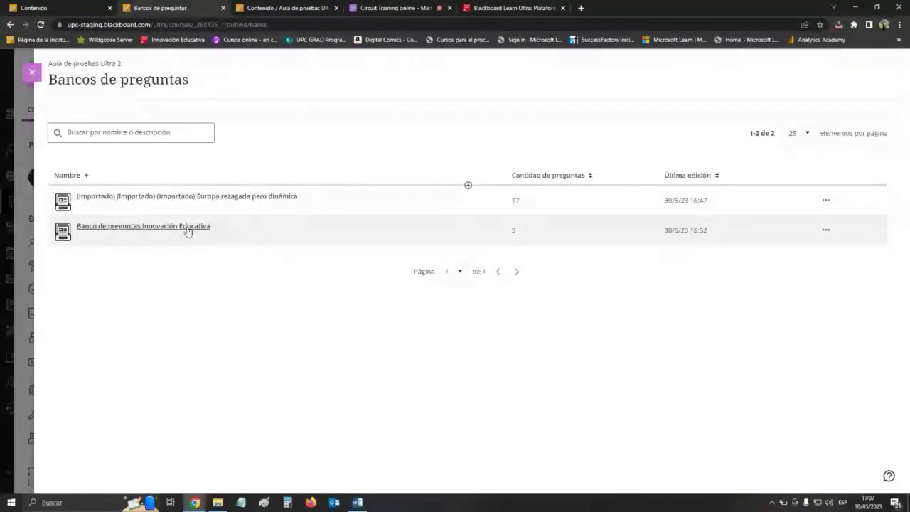
left_click(187, 230)
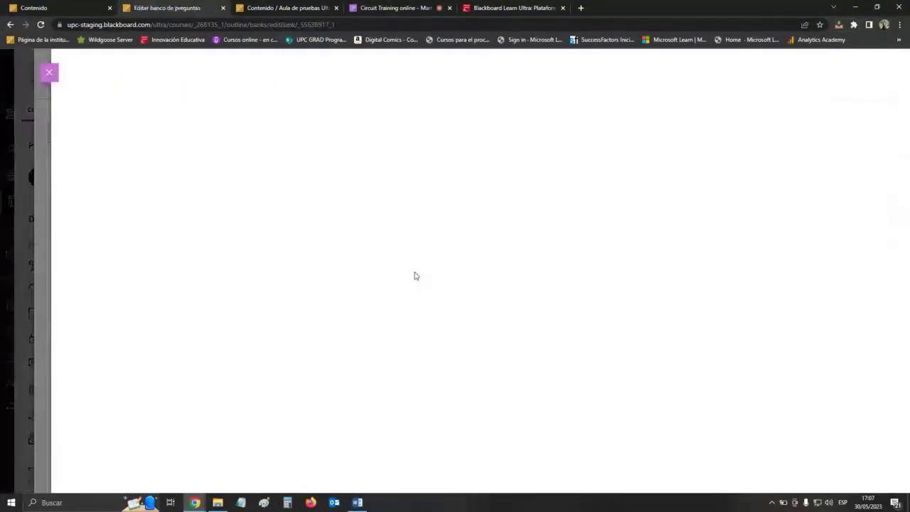
left_click(854, 248)
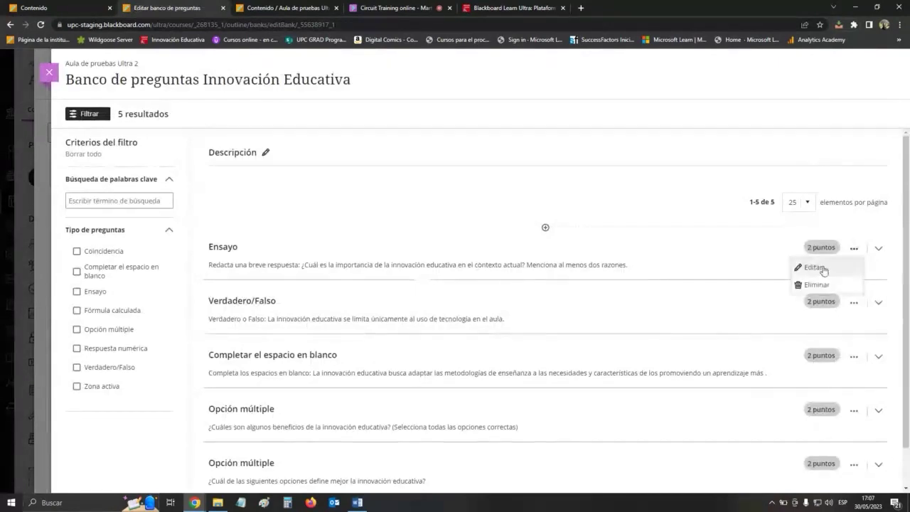
left_click(815, 268)
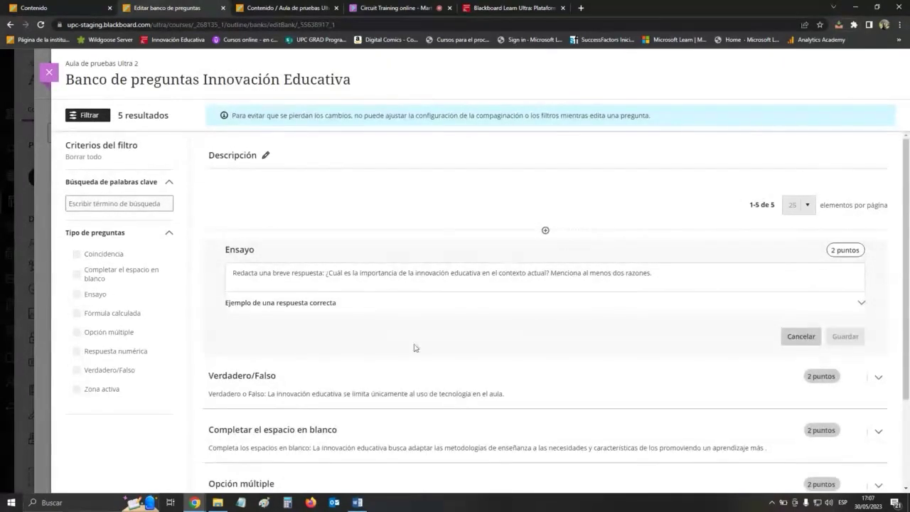
left_click(861, 304)
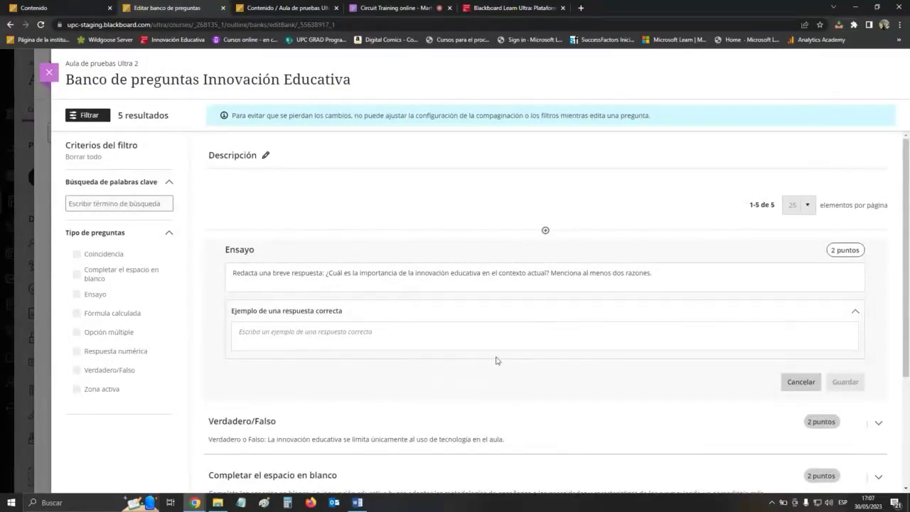
- Examine the answer options of the bank's Verdadero/Falso question and cancel editing of the Ensayo question
scroll(610, 316, "down", 1)
scroll(610, 316, "down", 3)
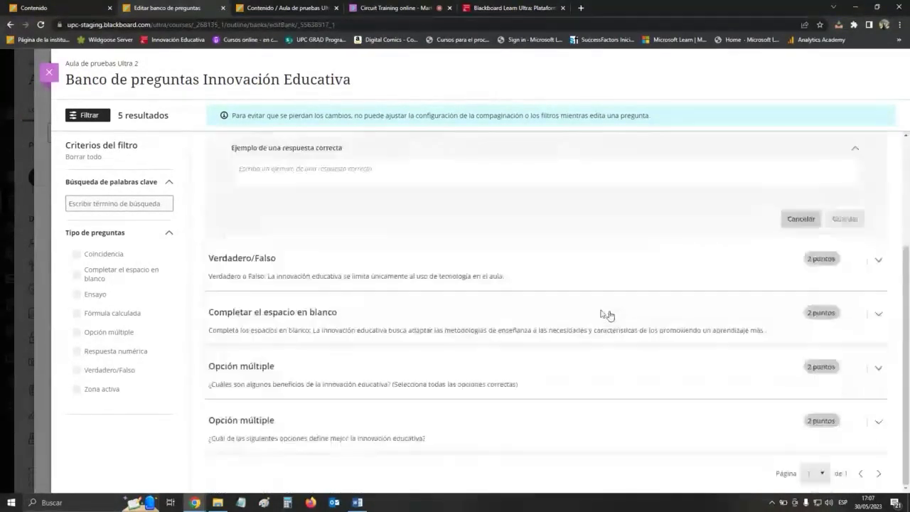
left_click(878, 262)
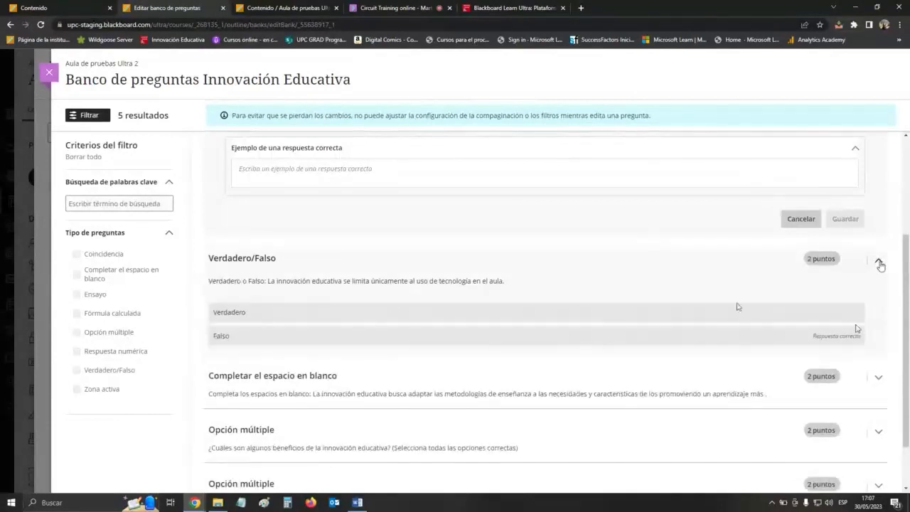
left_click(878, 262)
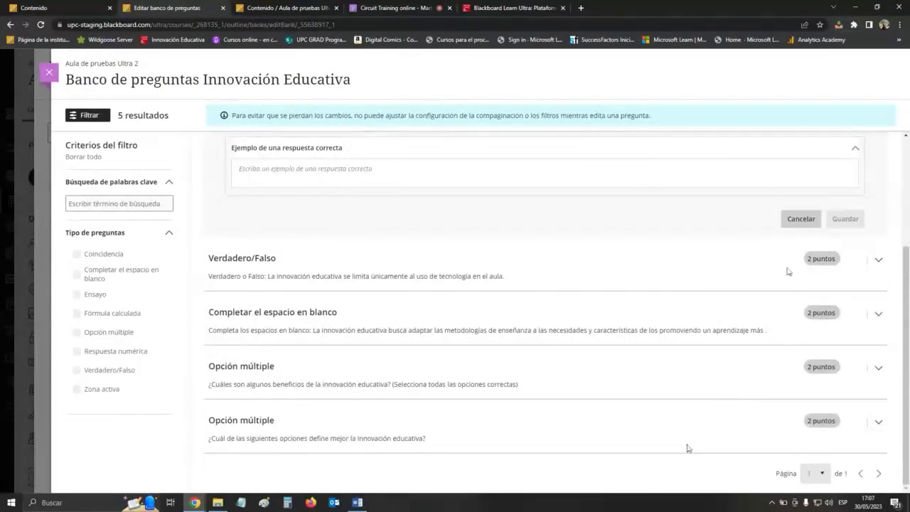
left_click(800, 218)
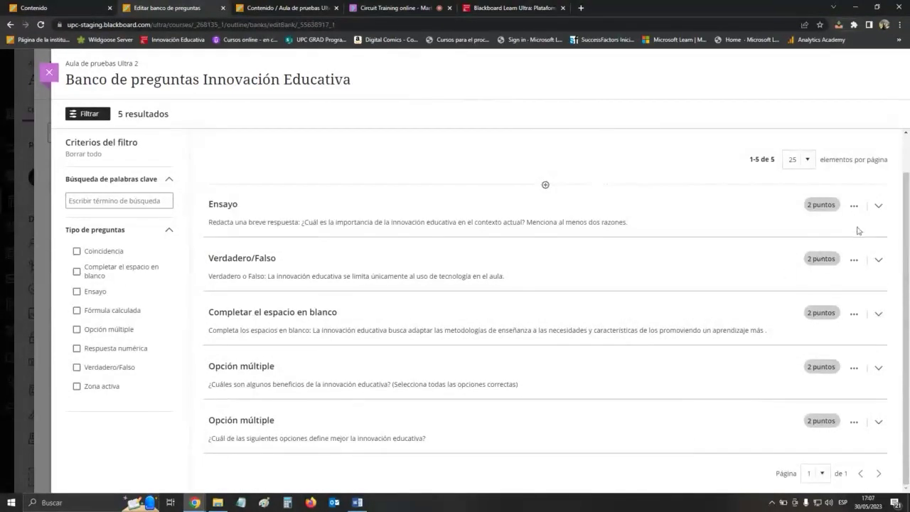
- Edit the bank's Verdadero/Falso question to try out Comentarios automatizados, inspect both answer comment fields and cancel the edit
left_click(853, 262)
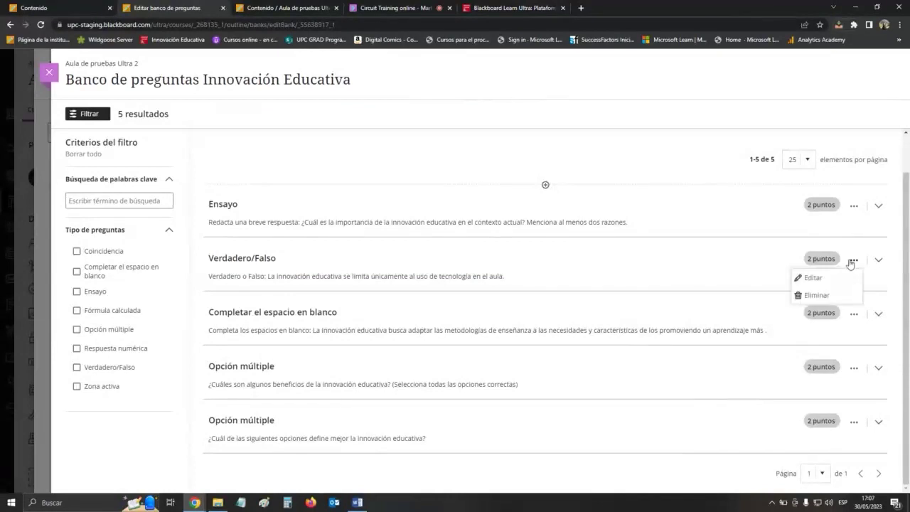
left_click(812, 279)
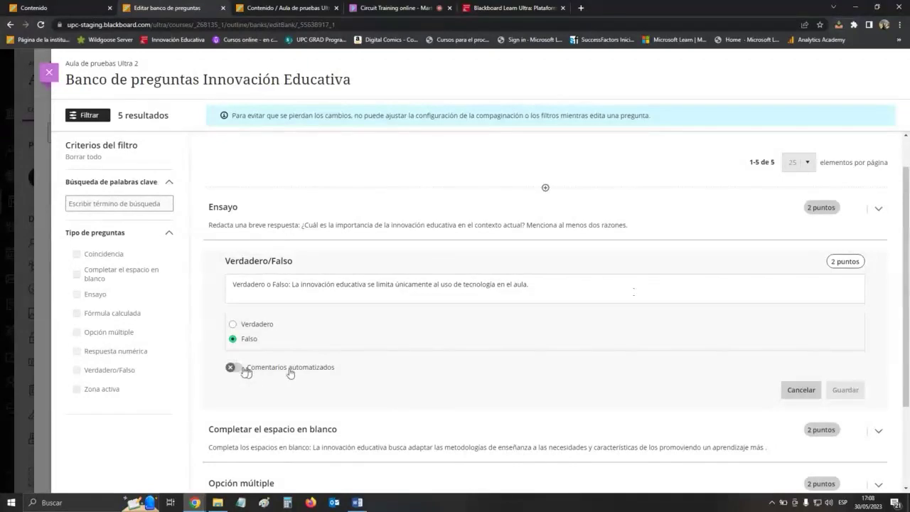
left_click(244, 371)
scroll(408, 368, "down", 1)
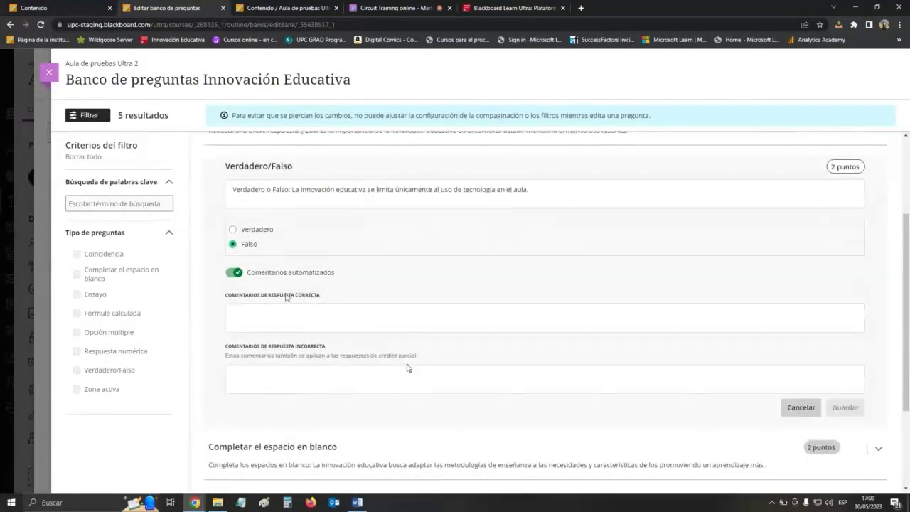
left_click(300, 314)
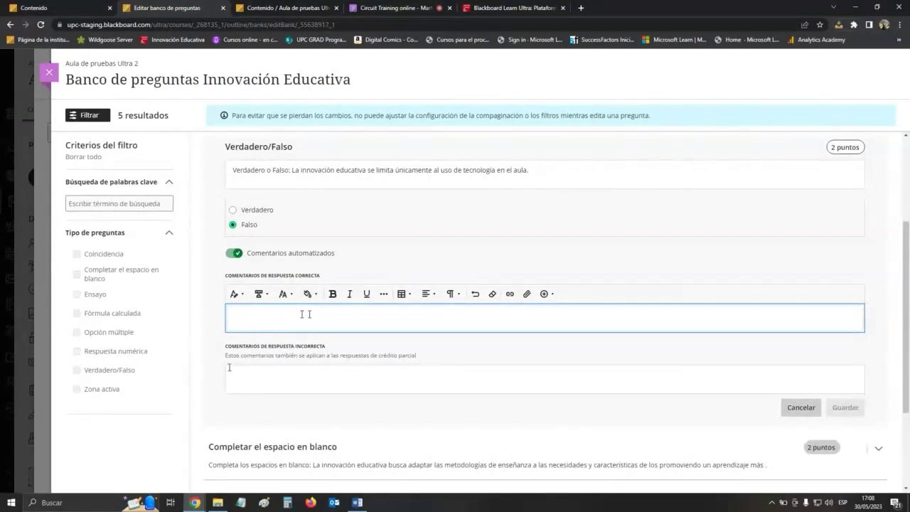
left_click(307, 380)
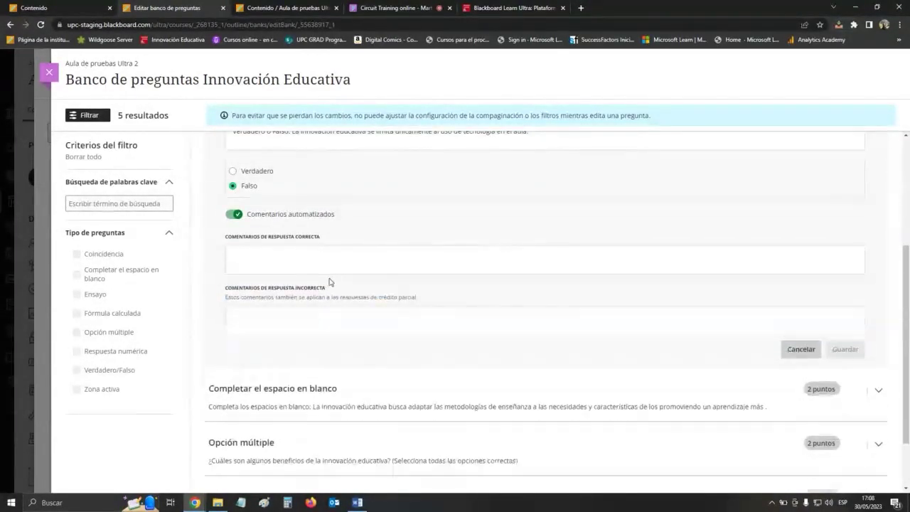
left_click(351, 241)
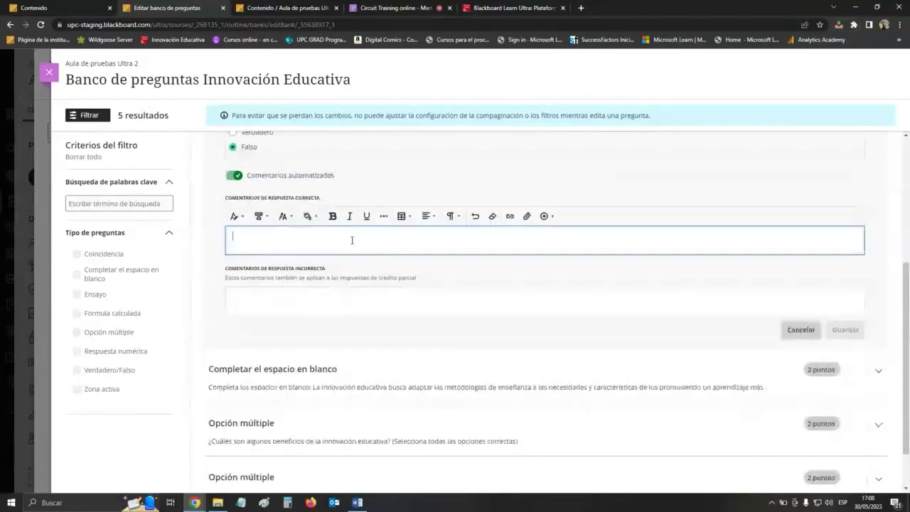
scroll(351, 240, "up", 1)
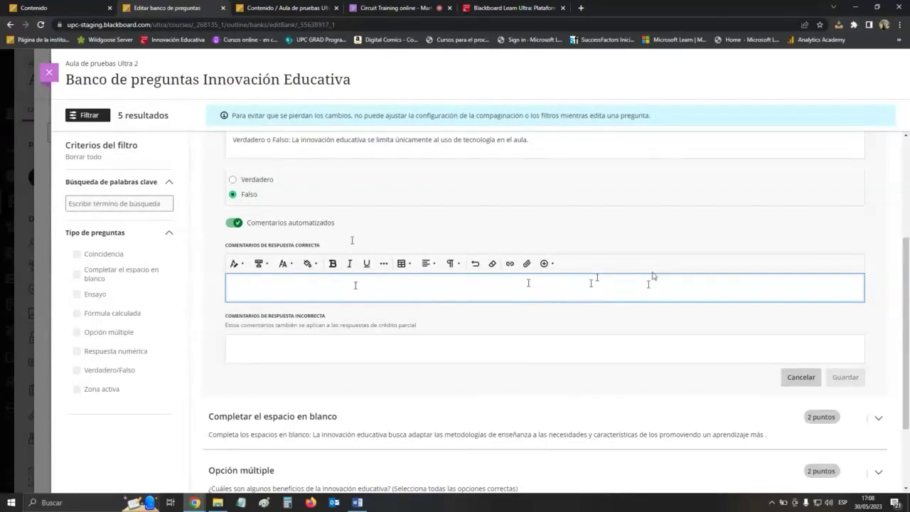
scroll(704, 270, "up", 2)
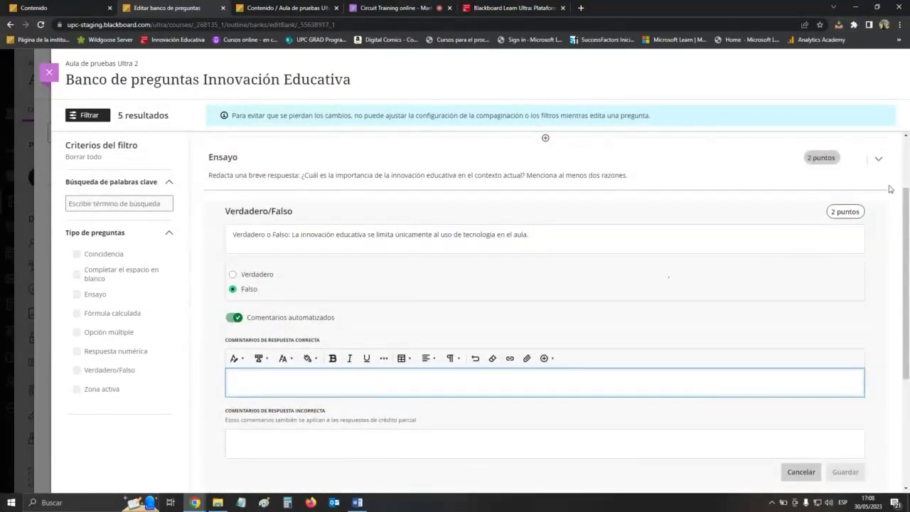
left_click(800, 471)
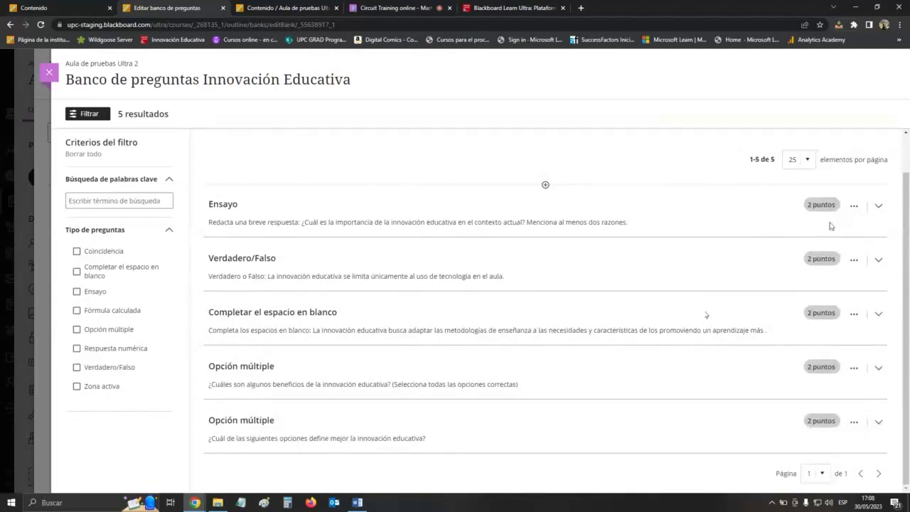
- Check the delete option of the bank's Ensayo question and cancel the deletion
left_click(855, 206)
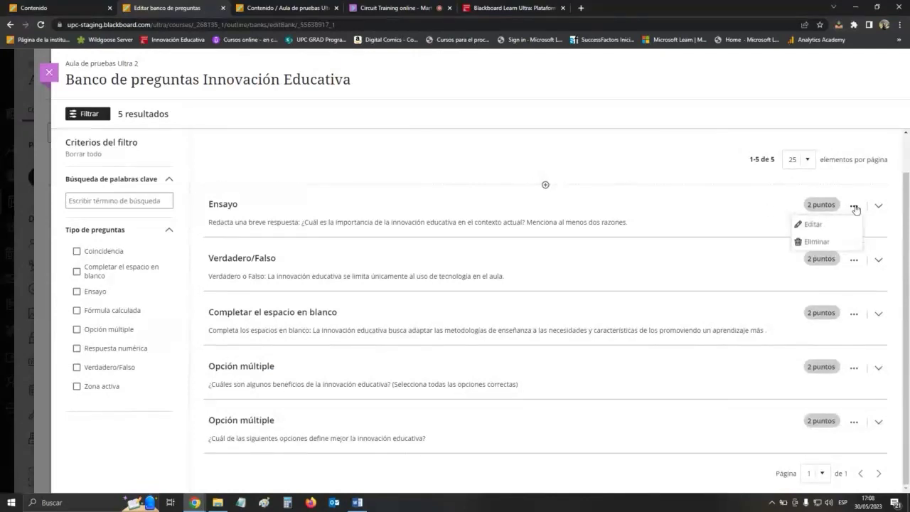
left_click(817, 243)
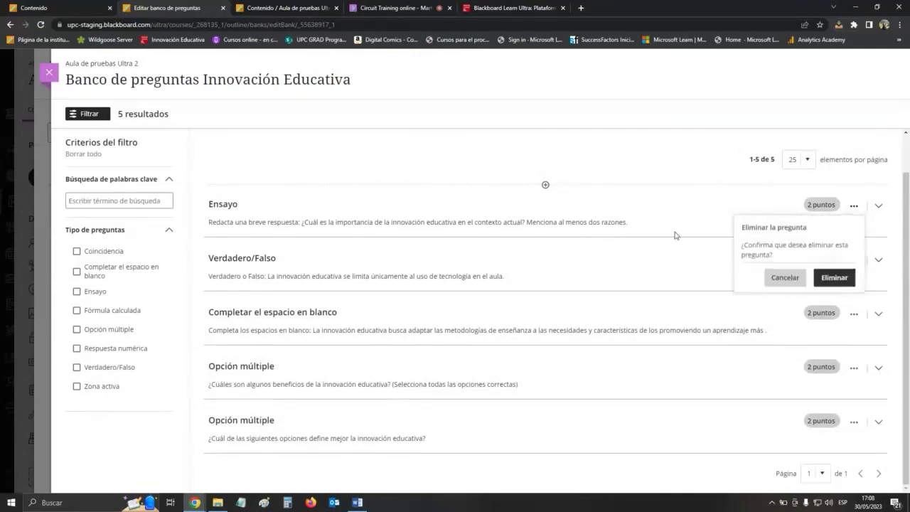
left_click(783, 280)
- Open the Ensayo question for editing, inspect its sample correct answer field and leave the question bank without saving
left_click(854, 206)
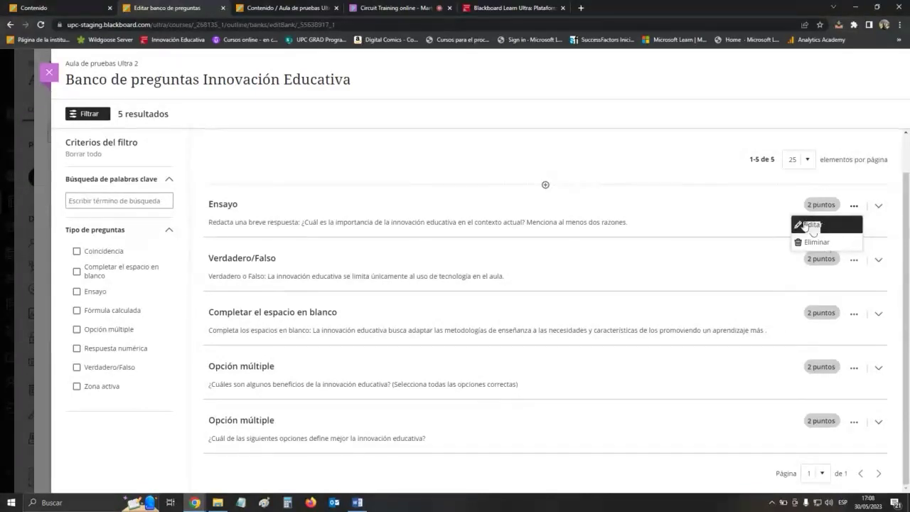
left_click(811, 224)
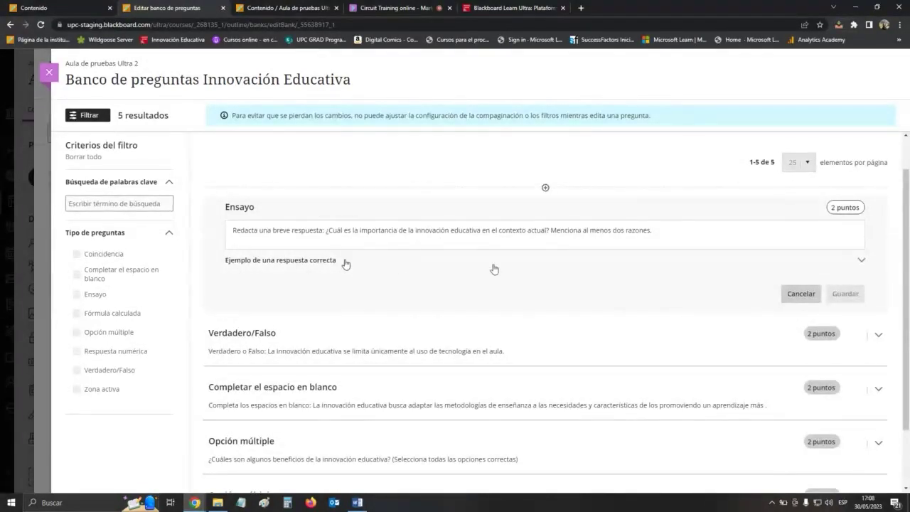
left_click(858, 260)
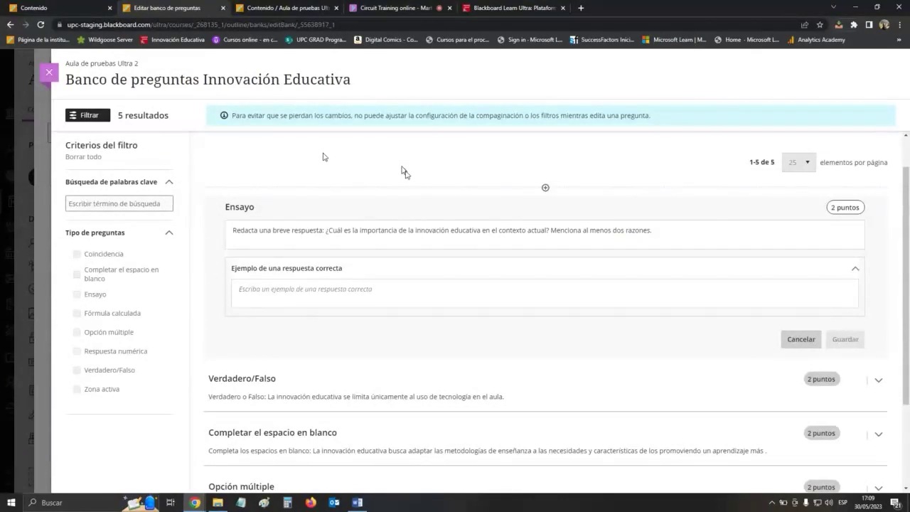
key("Escape")
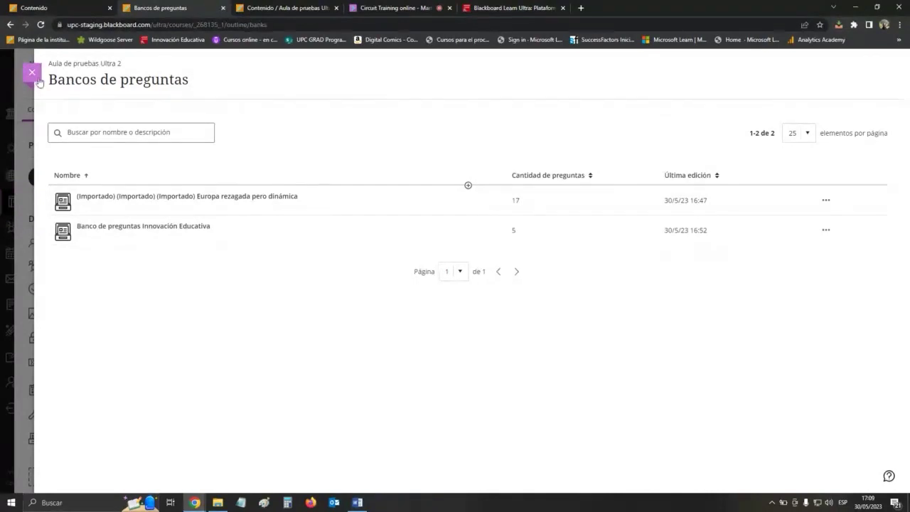
- Return to the course content of "Aula de pruebas Ultra 2" and check the options for adding content below "Examen Semana 1"
key("Escape")
left_click(573, 250)
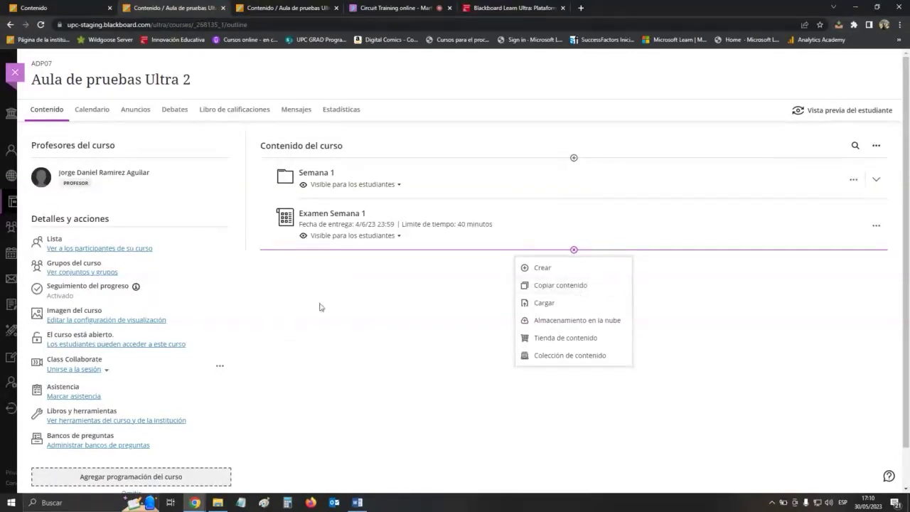
left_click(348, 306)
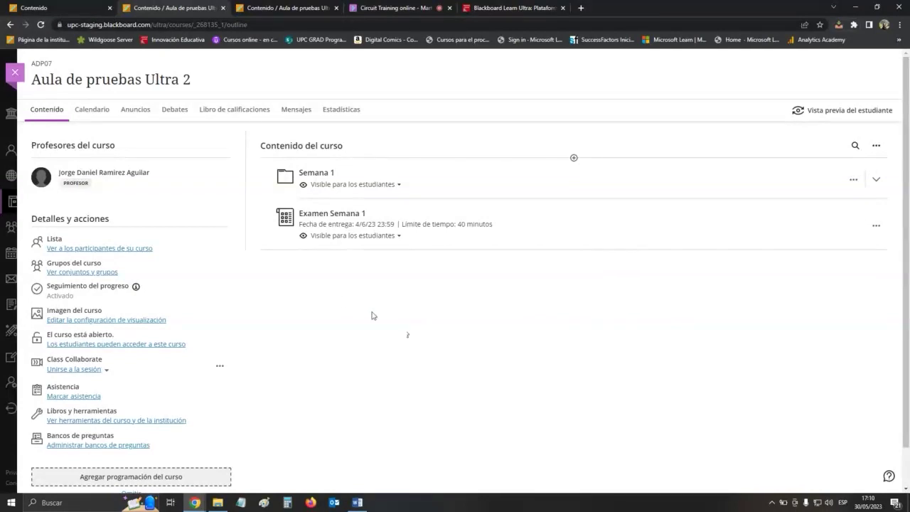
- Check the options available for "Banco de preguntas Innovación Educativa" and compare them with the question bank options in "Aula de pruebas ADP01"
left_click(140, 445)
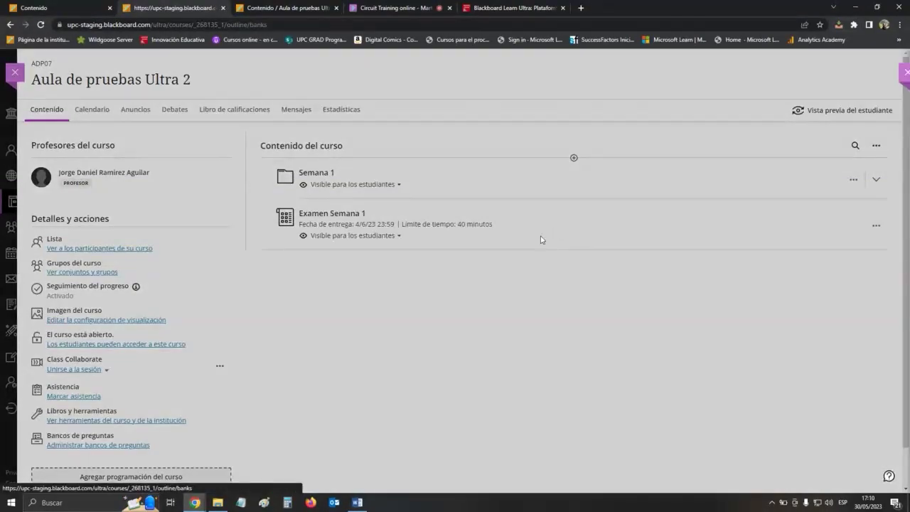
left_click(825, 229)
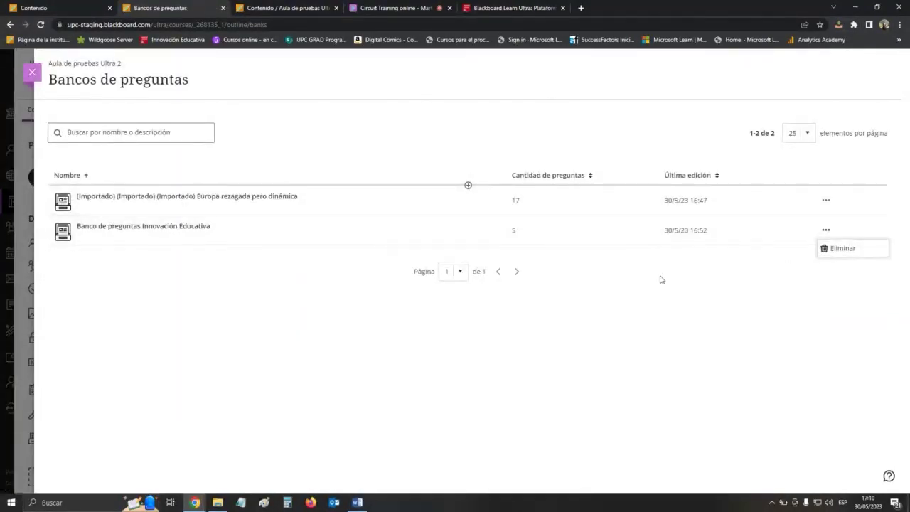
left_click(86, 7)
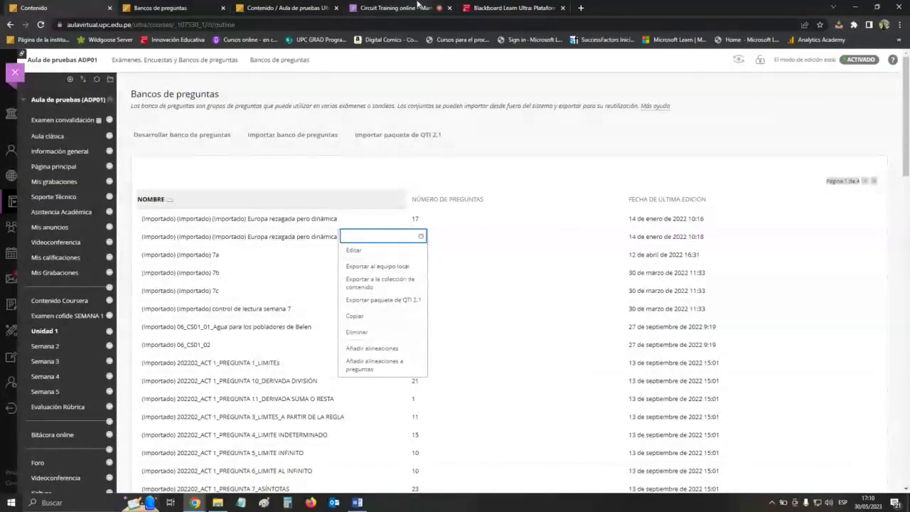
- Switch to the Collaborate session and read the latest messages in the "Todos" chat
left_click(418, 8)
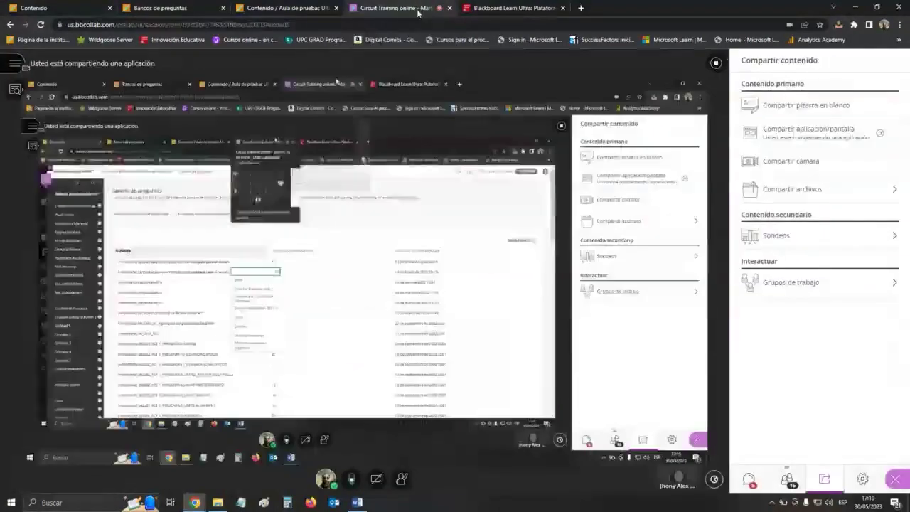
left_click(748, 478)
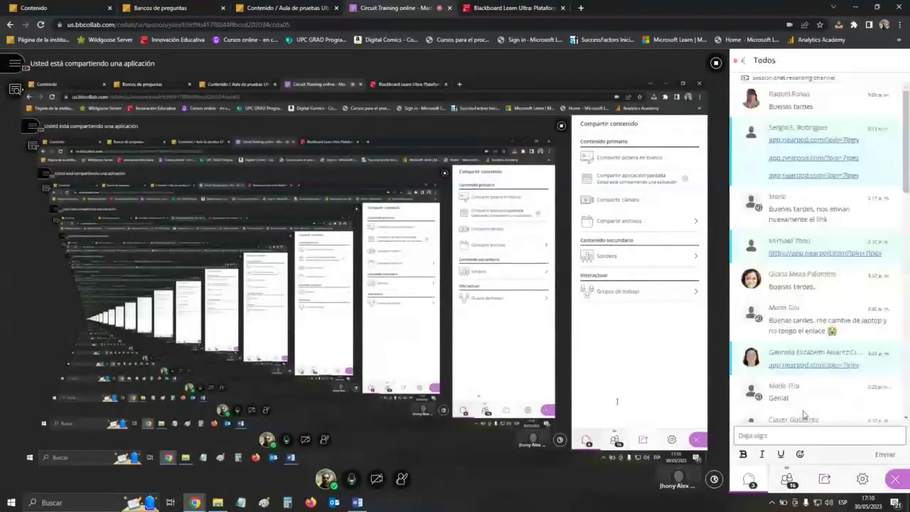
left_click(281, 8)
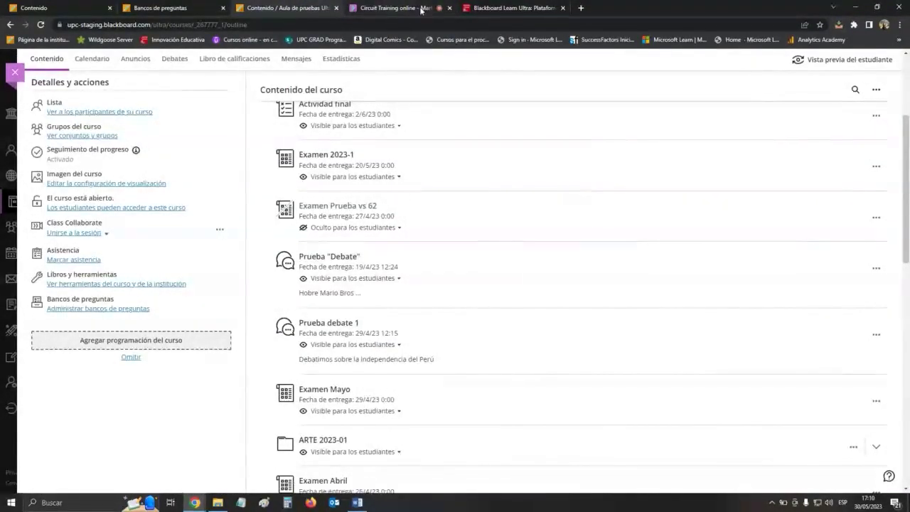
left_click(394, 8)
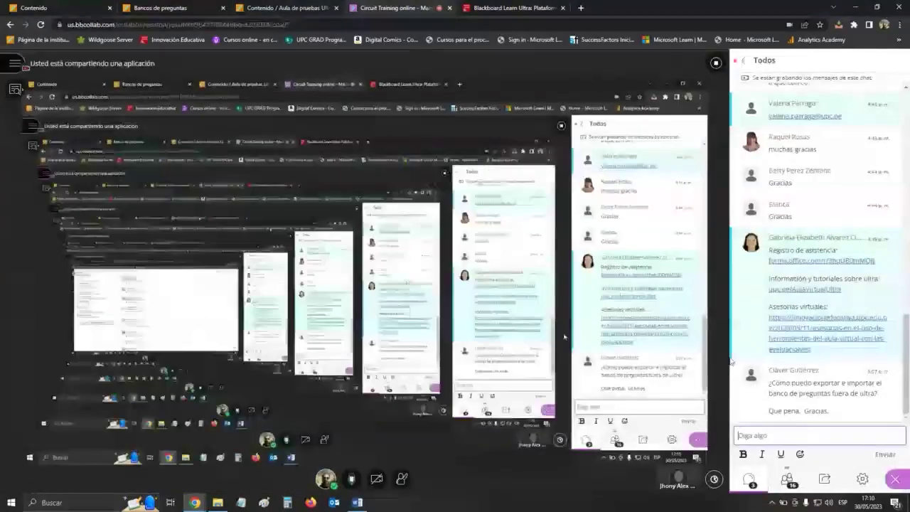
- Look over the other Ultra course's content list and return to the Collaborate session's "Todos" chat
left_click(281, 8)
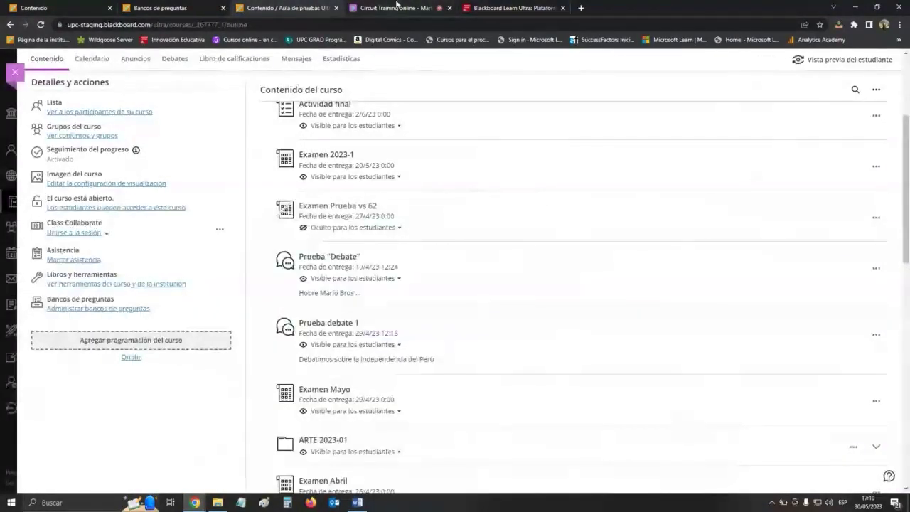
scroll(461, 249, "up", 3)
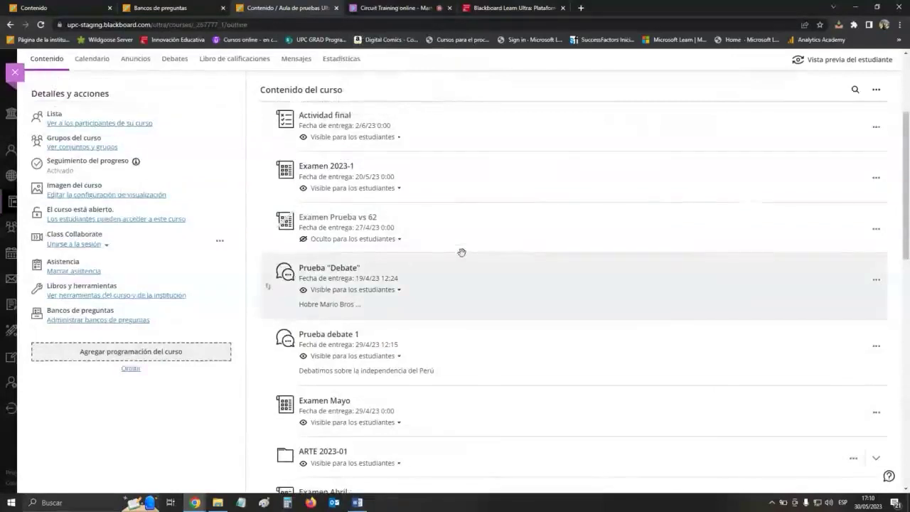
left_click(395, 8)
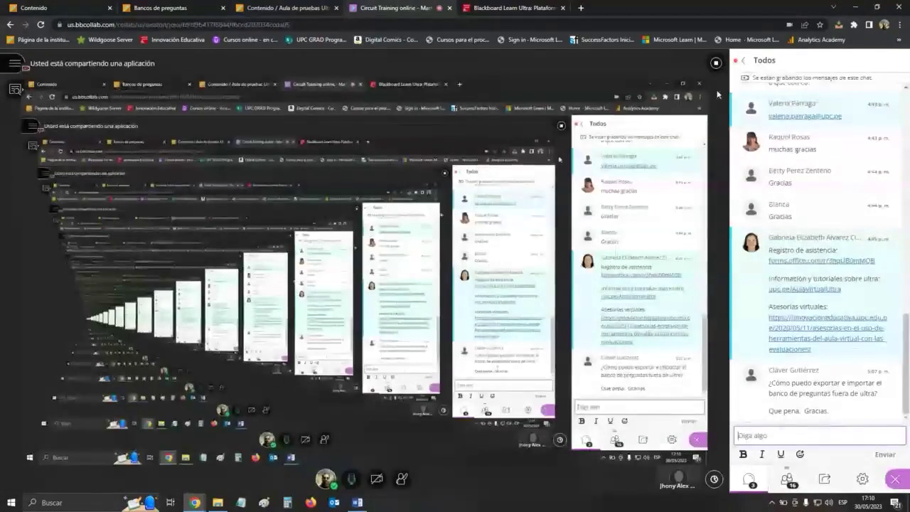